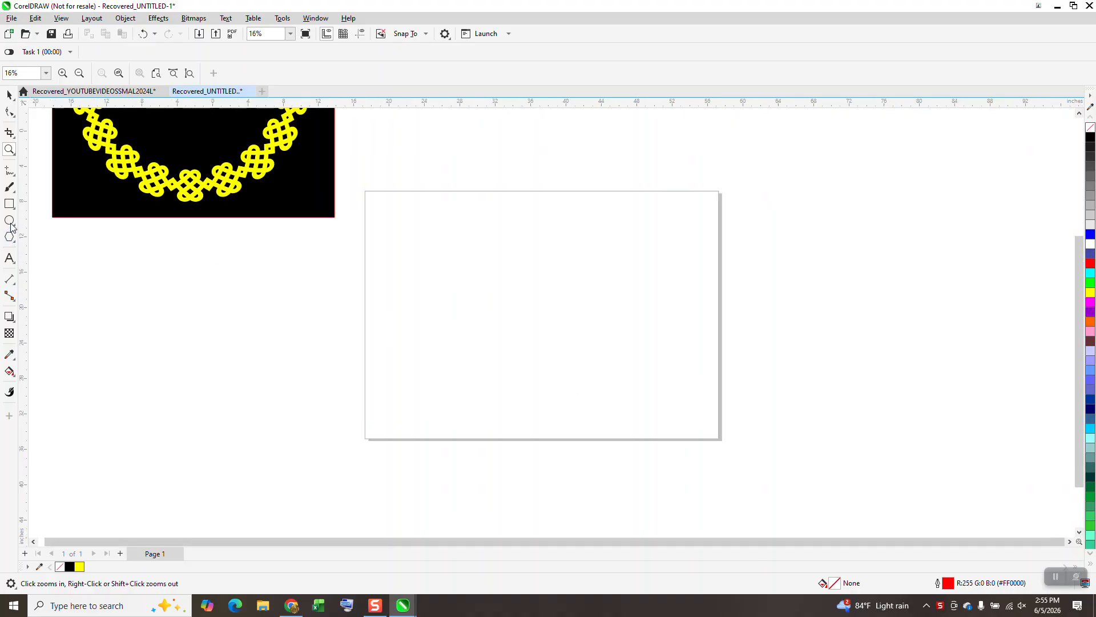
Draw a 9-by-9 graph paper grid about 22.73 inches square and centre it on the page
click(15, 244)
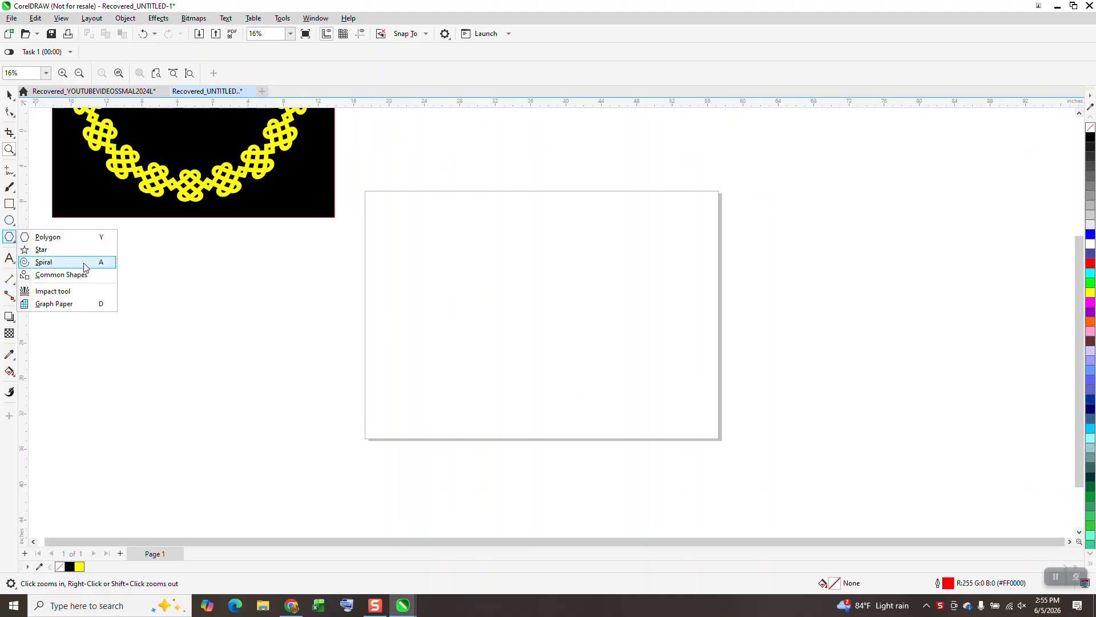
click(61, 305)
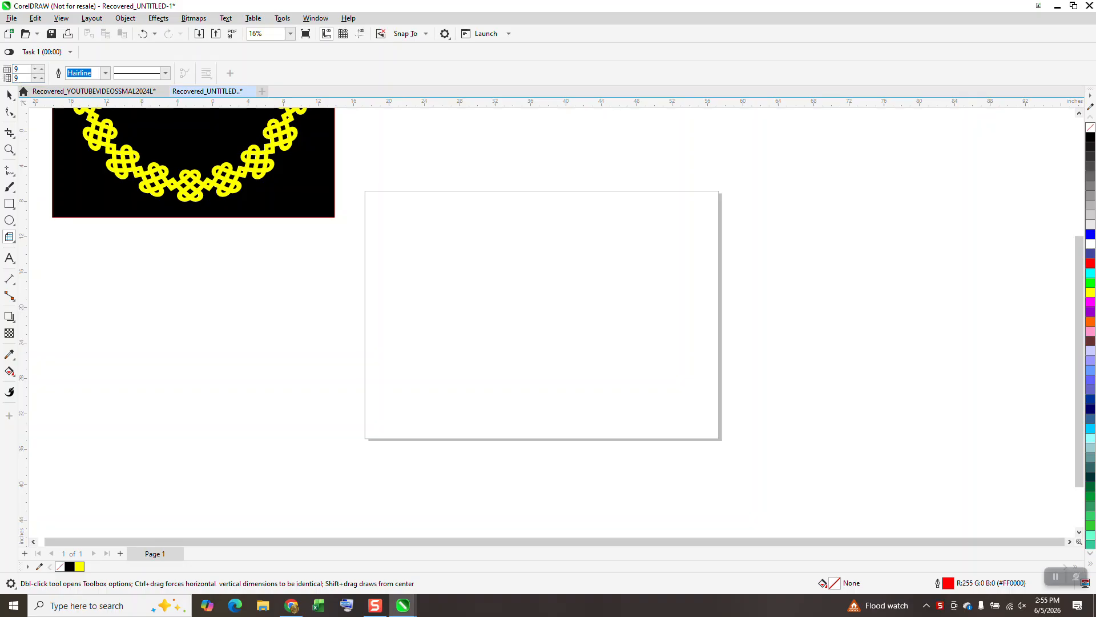
drag(655, 238, 561, 330)
drag(552, 283, 452, 321)
key(p)
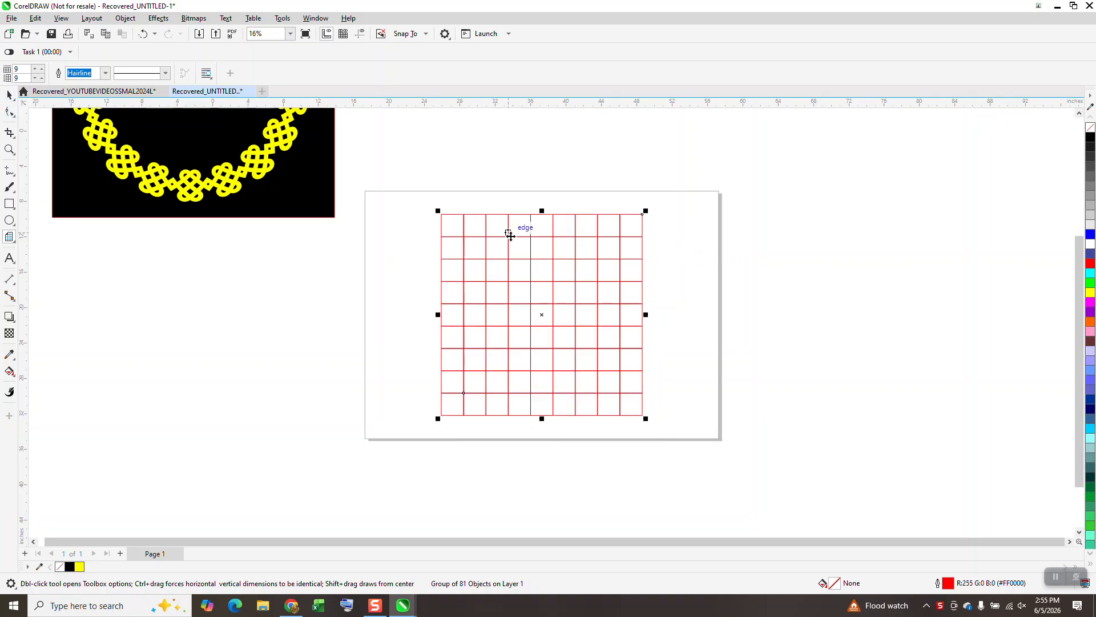
Resize the graph paper grid to 9 by 9 inches
key(space)
click(633, 269)
click(620, 270)
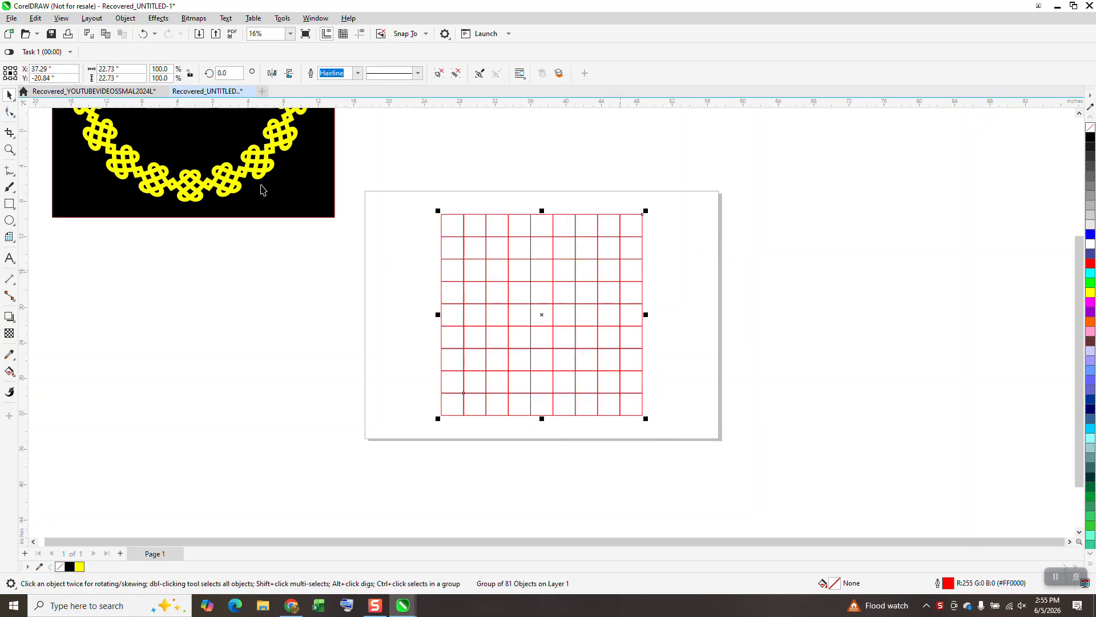
click(131, 68)
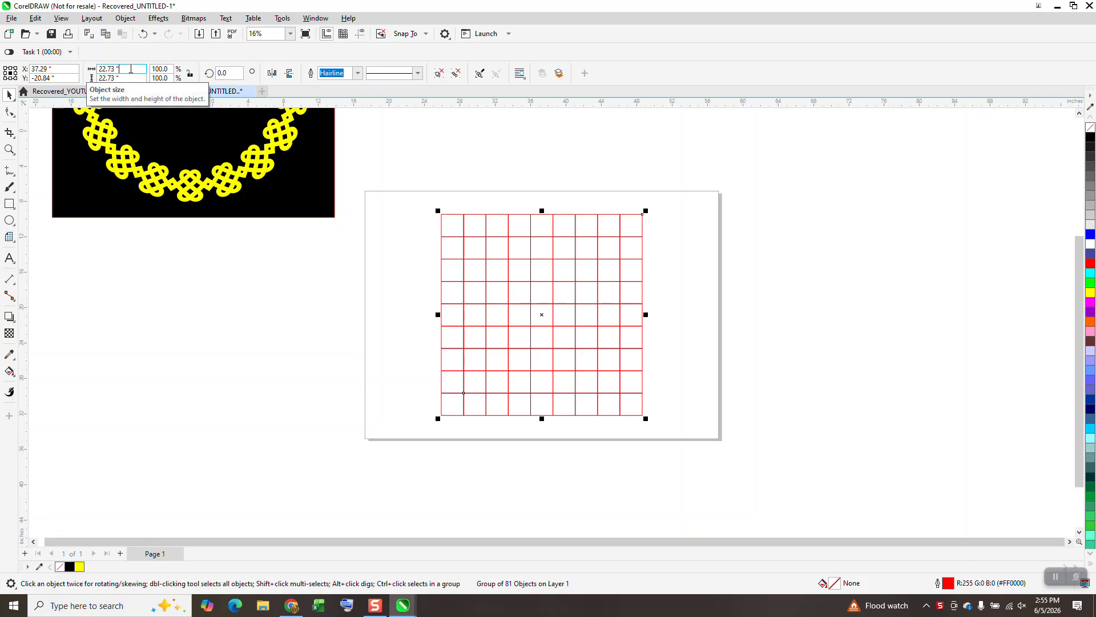
drag(114, 67, 56, 63)
text(9)
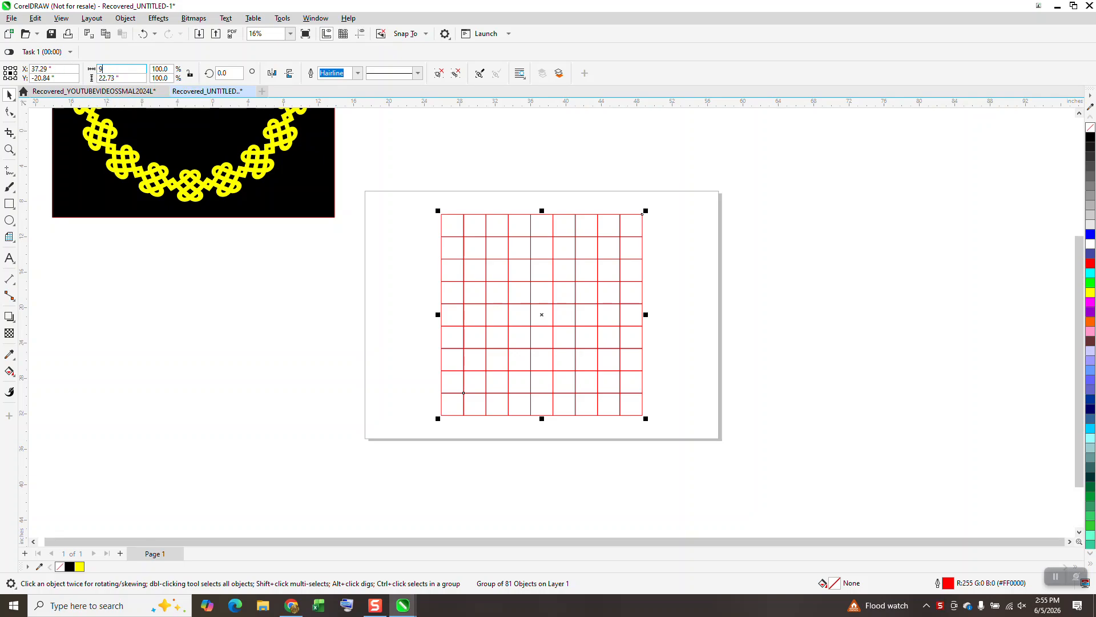
key(Tab)
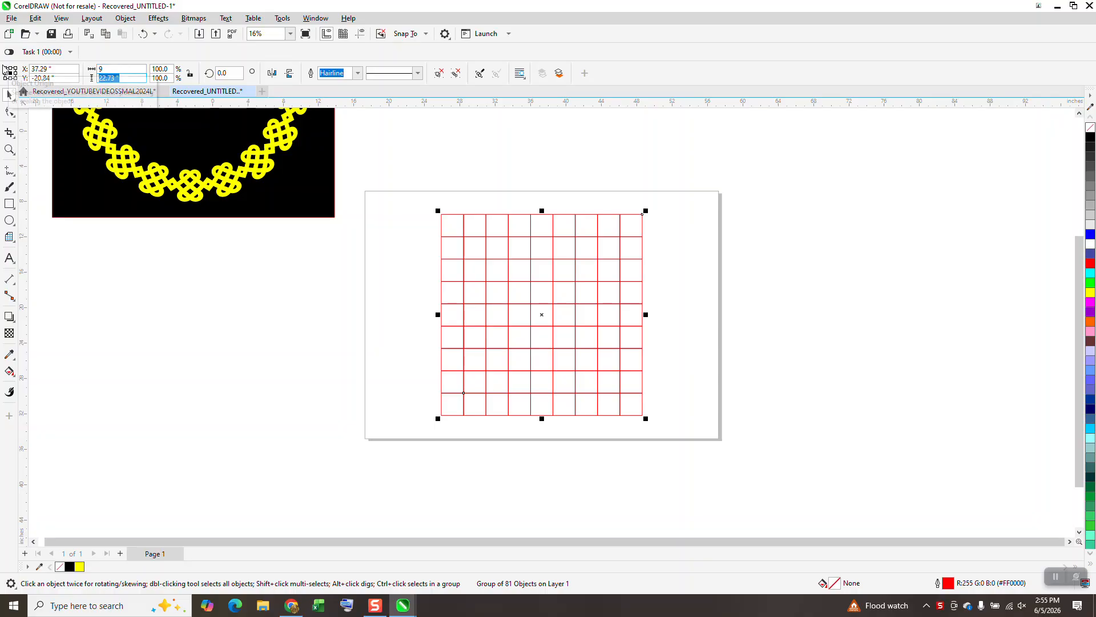
key(Return)
Try to dimension the height of the grid's upper-left cell, and remove the dimension
click(10, 150)
drag(500, 269, 673, 370)
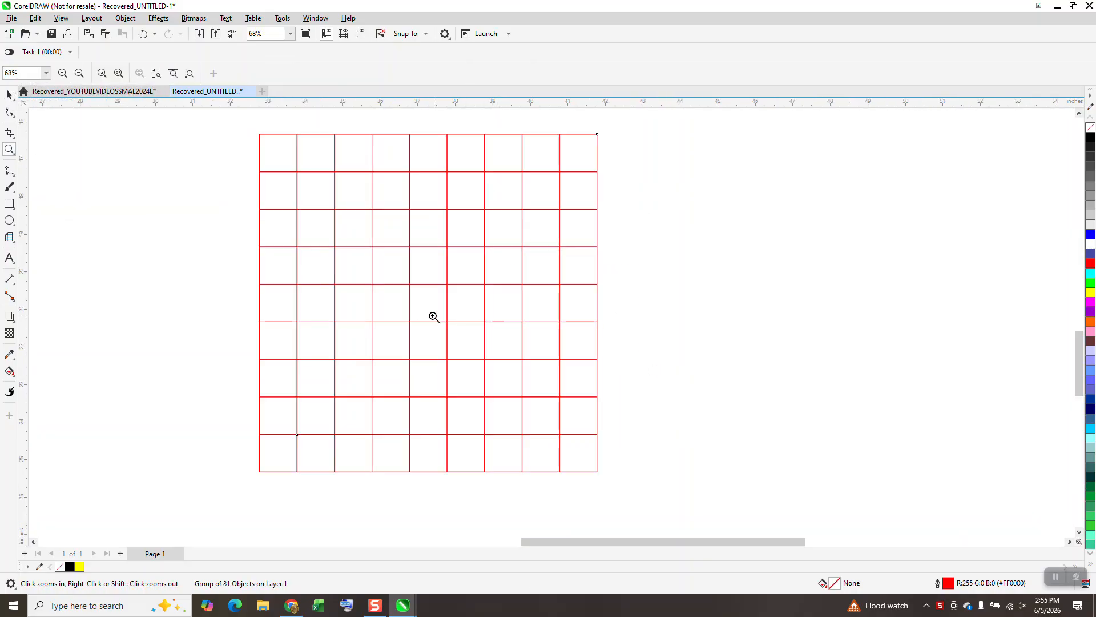
click(13, 283)
click(60, 291)
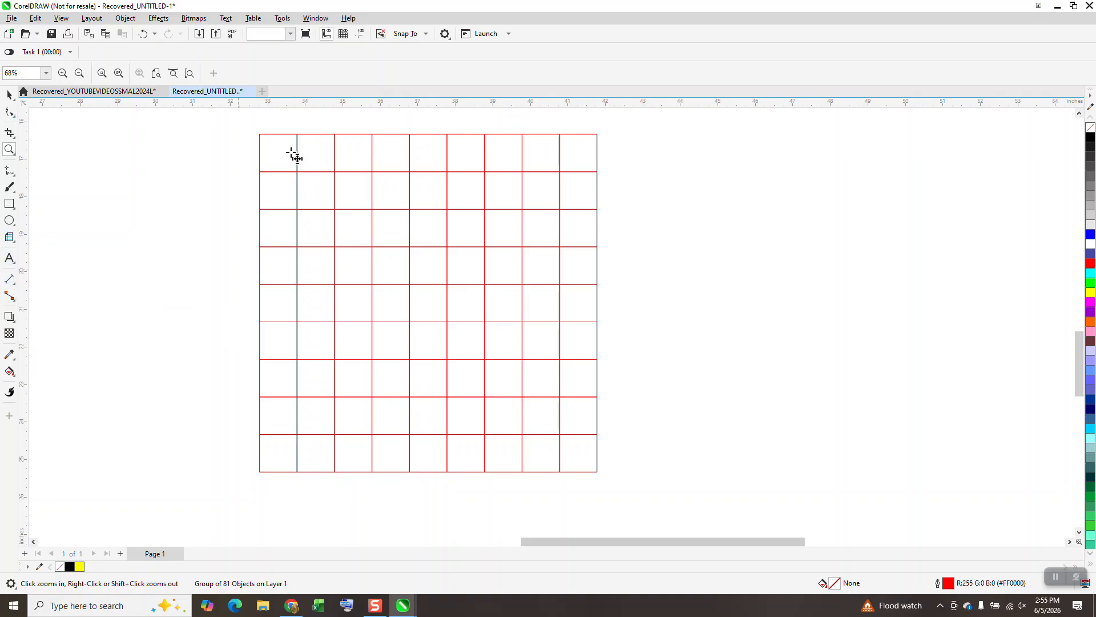
drag(289, 137, 287, 171)
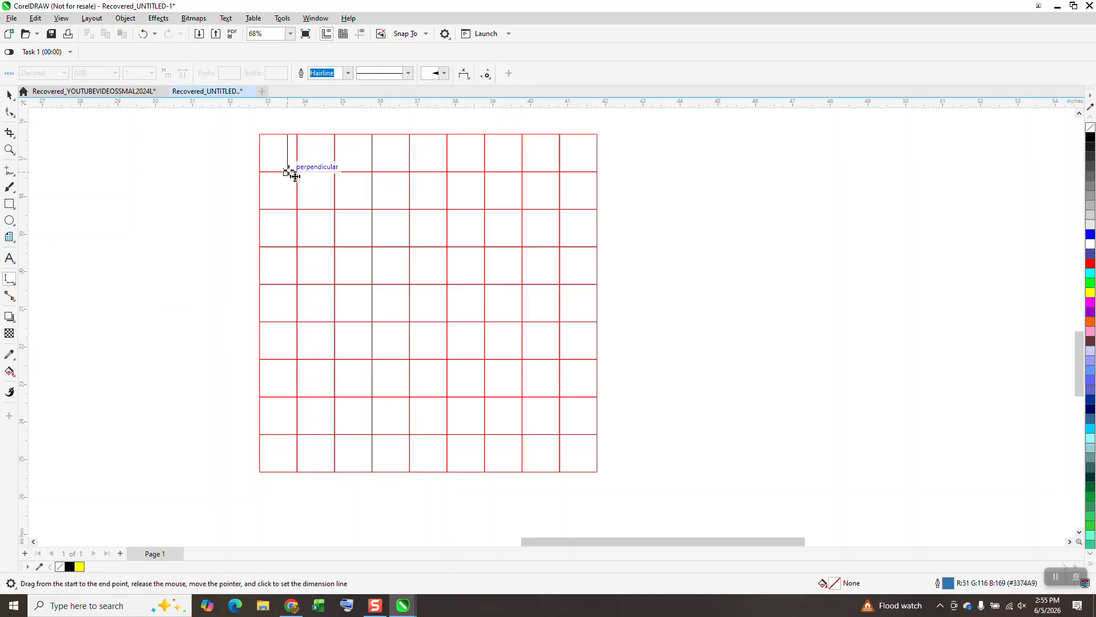
click(288, 172)
key(Delete)
Use Smart Fill to fill all nine cells of the grid's first row with black
click(9, 371)
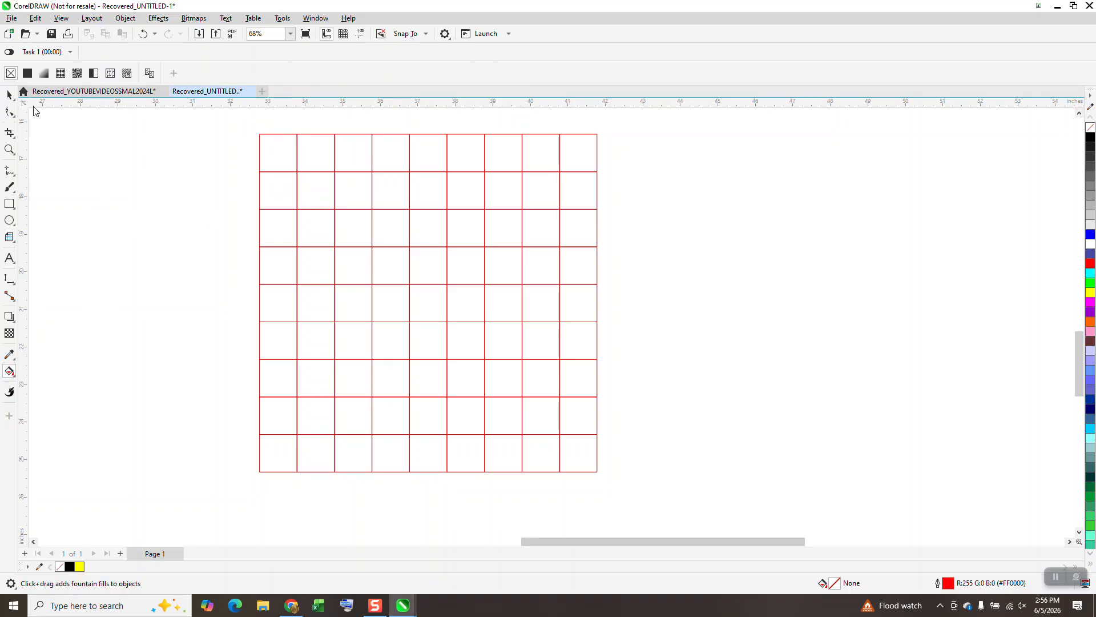
click(10, 94)
click(10, 371)
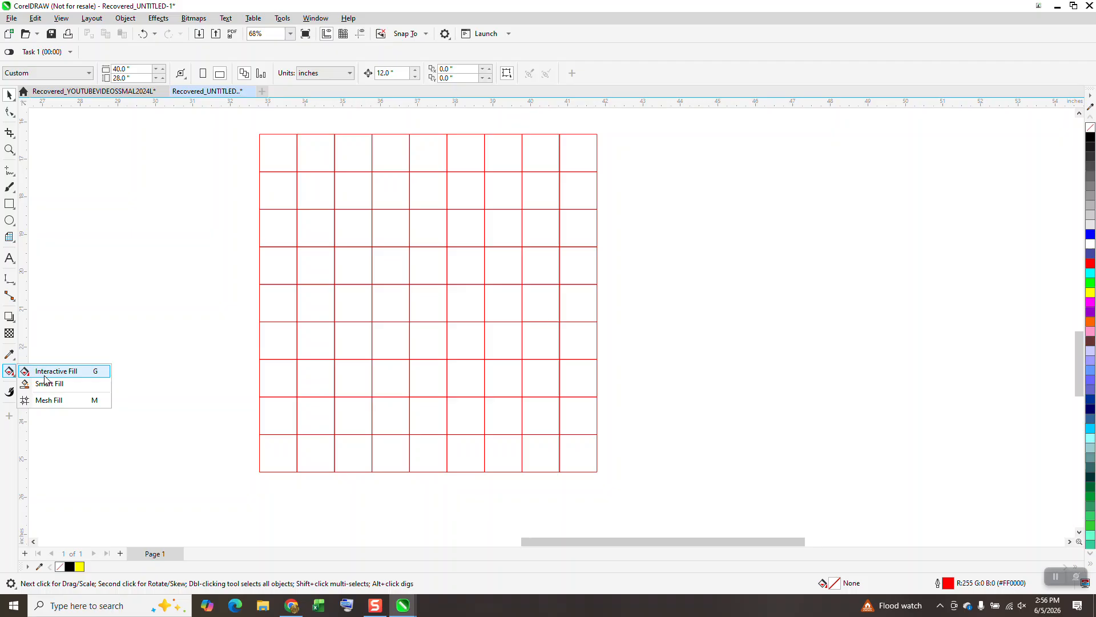
click(50, 383)
click(280, 152)
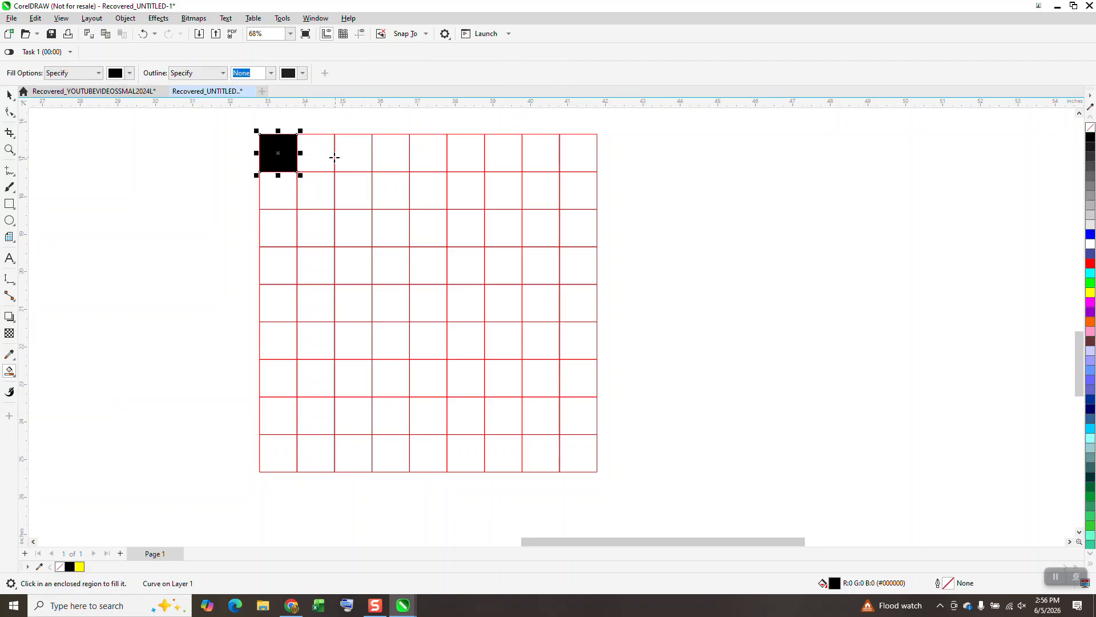
click(329, 154)
click(357, 153)
click(393, 153)
click(442, 152)
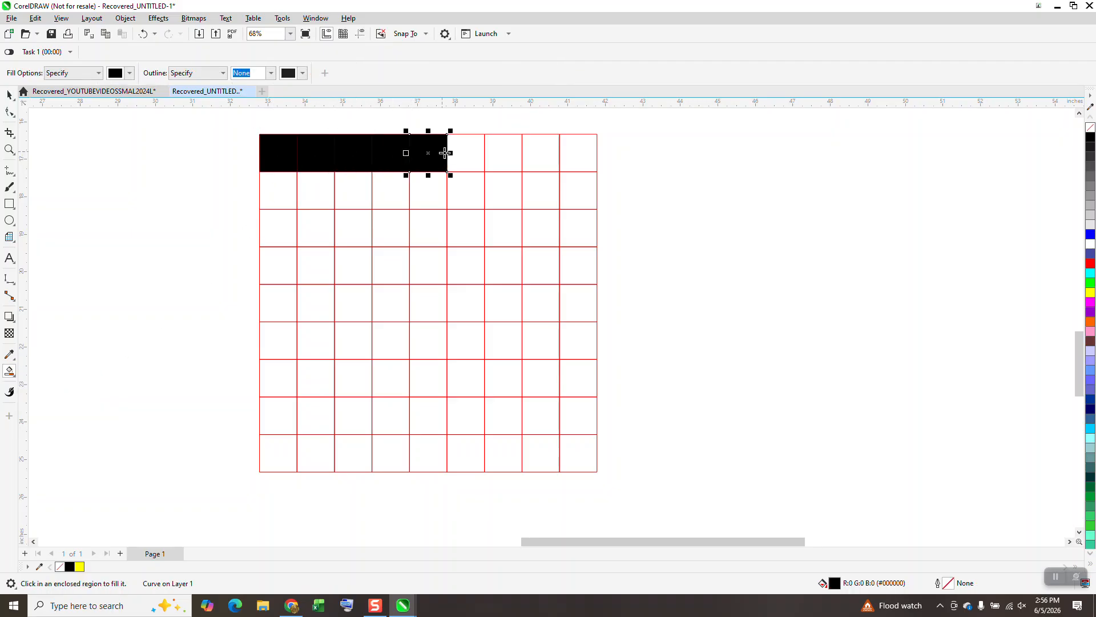
click(465, 154)
click(505, 154)
click(550, 155)
click(577, 156)
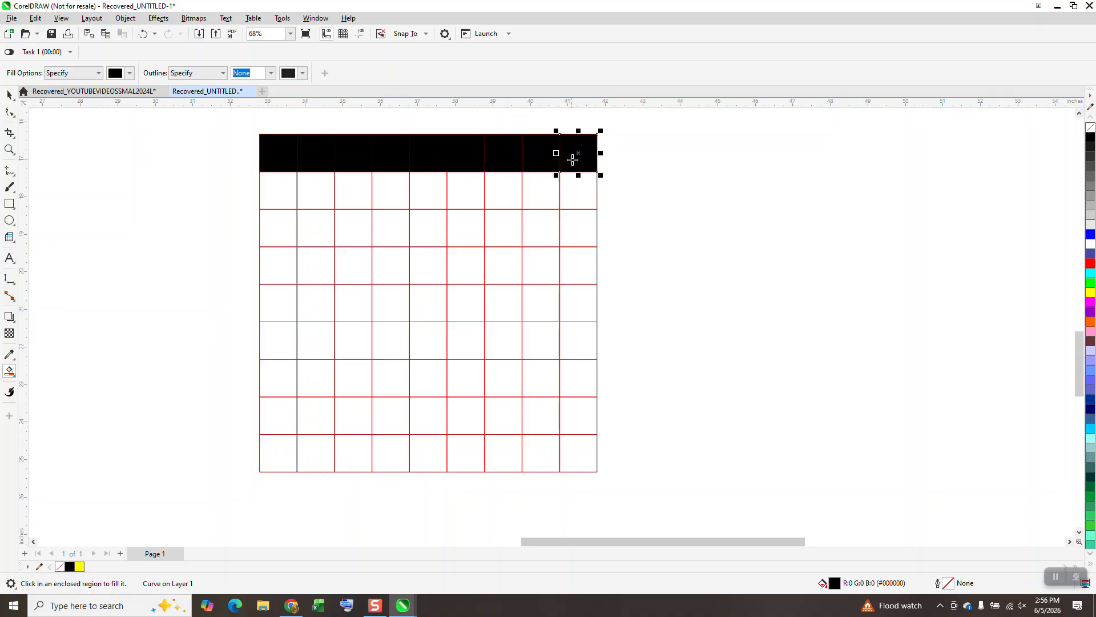
Fill the last cell of the grid's second row and the whole third row with black
click(574, 191)
click(581, 231)
click(537, 234)
click(505, 231)
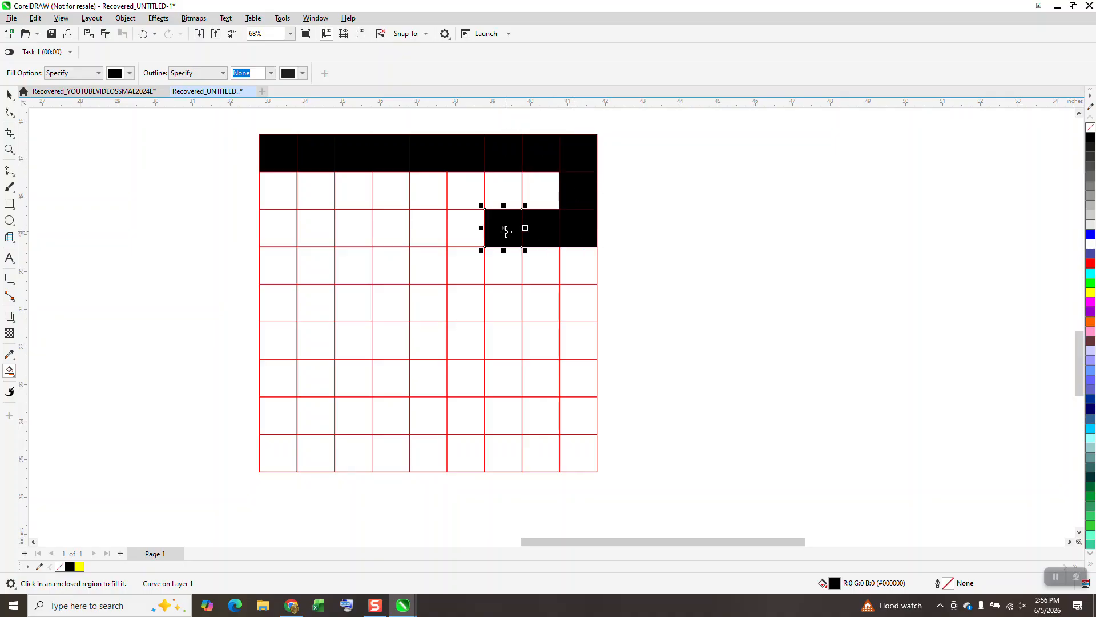
click(460, 229)
click(421, 228)
click(383, 228)
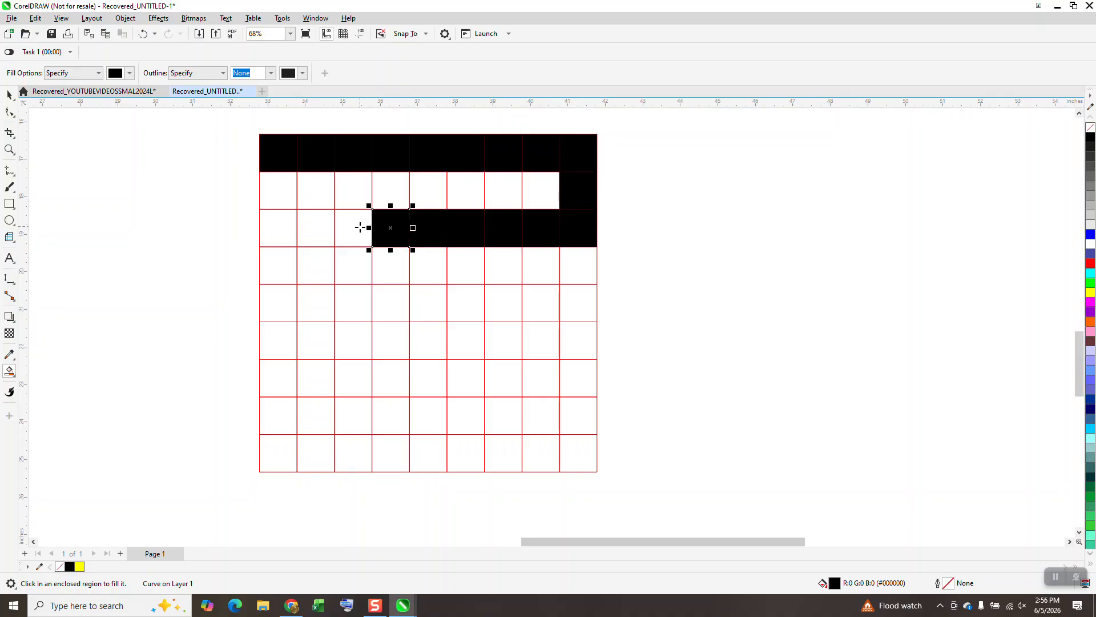
click(356, 228)
click(322, 228)
click(279, 235)
Fill the first cell of the grid's fourth row and the whole fifth row with black
click(270, 263)
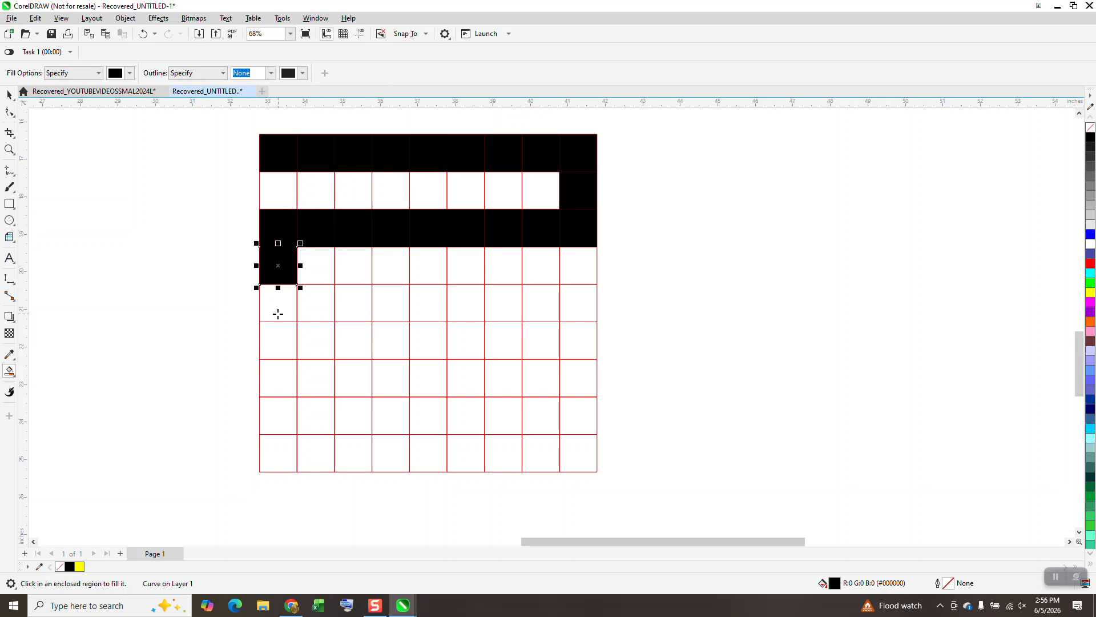
click(278, 312)
click(311, 304)
click(360, 308)
click(388, 306)
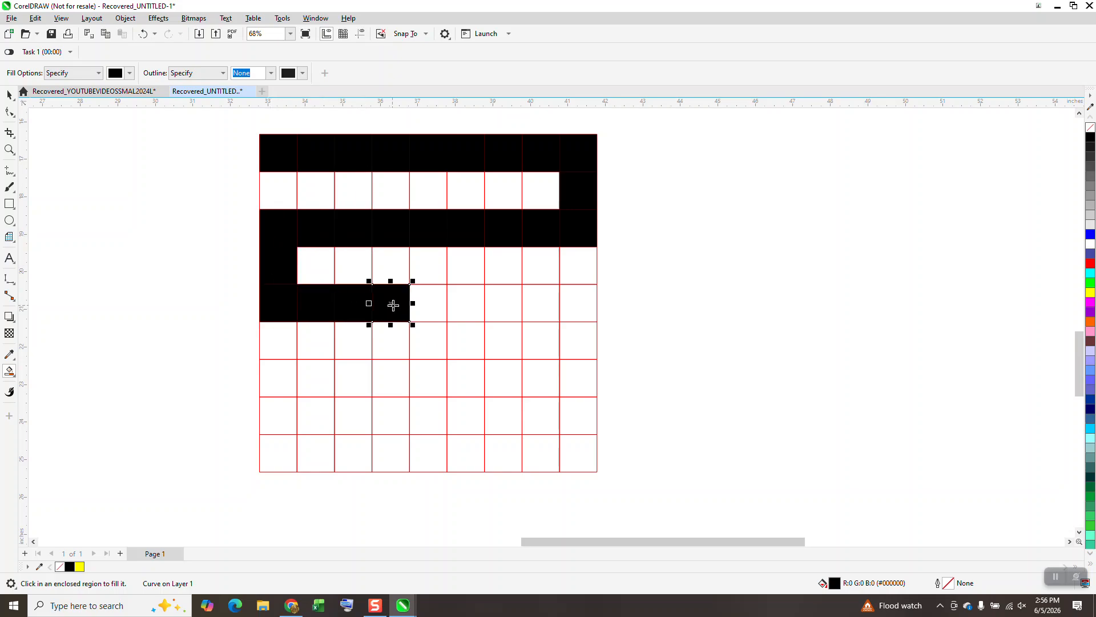
click(430, 304)
click(466, 306)
click(503, 302)
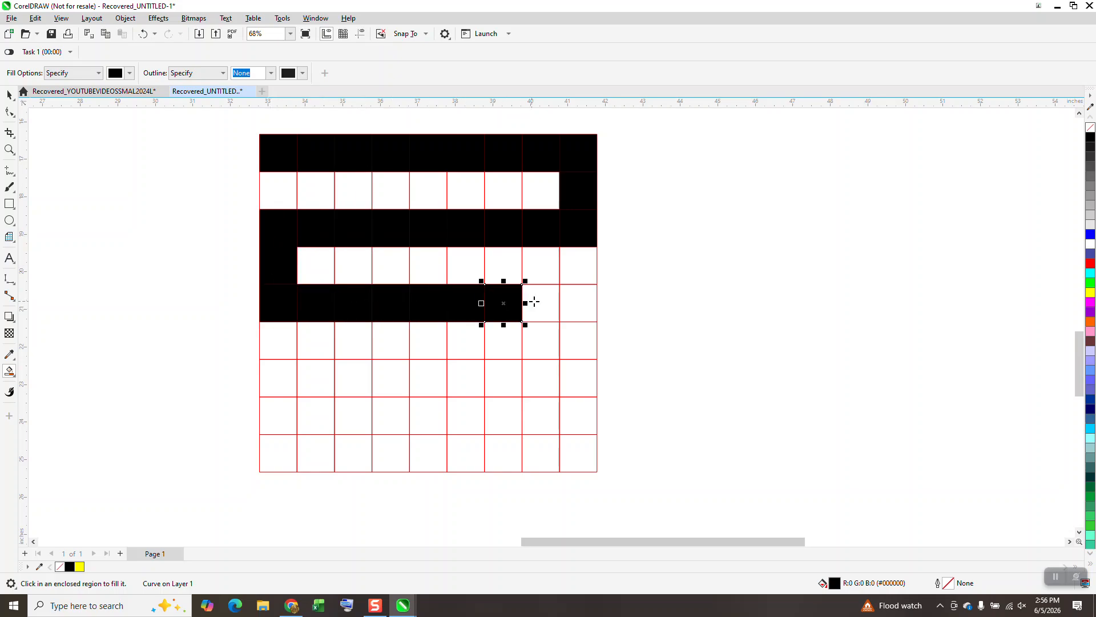
click(539, 303)
click(577, 304)
Delete the red graph paper grid, keeping the black filled squares
click(9, 94)
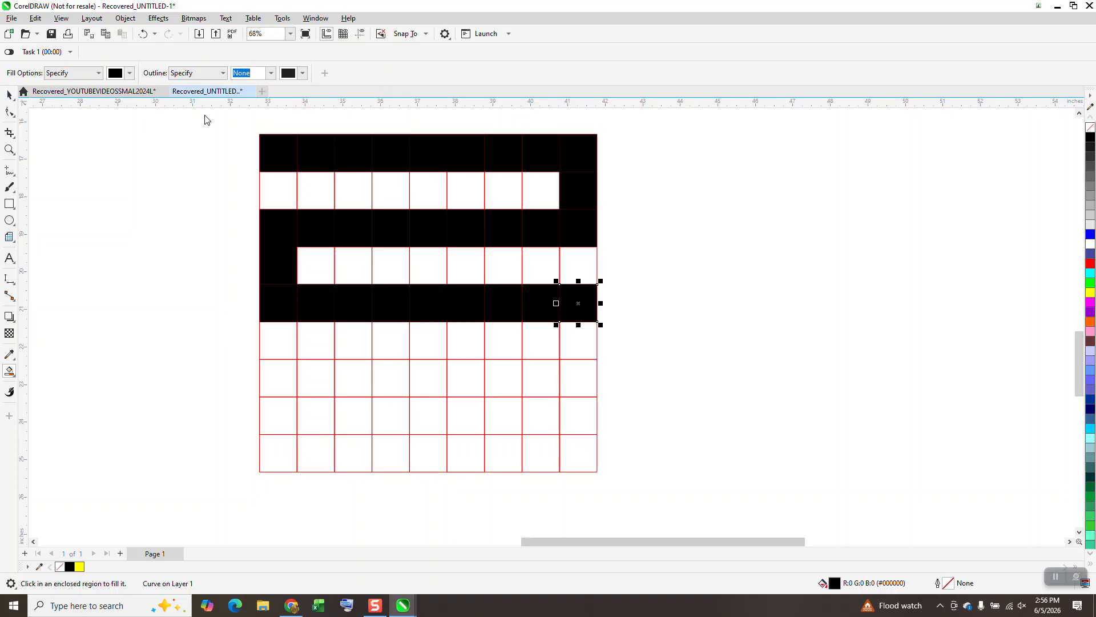
click(560, 366)
key(Delete)
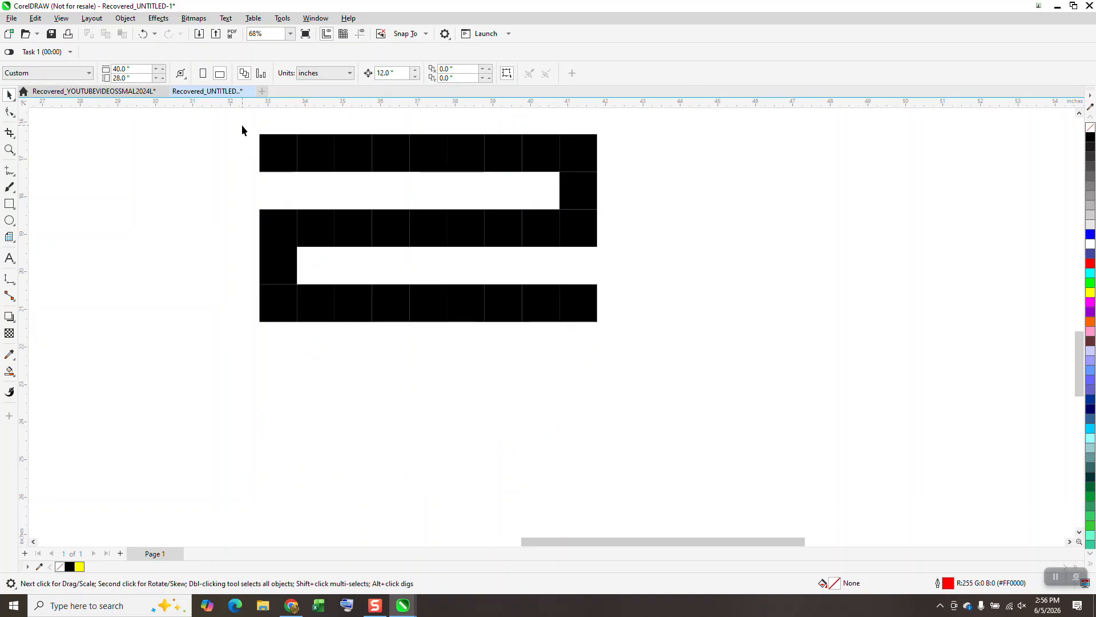
Weld all the black squares into one serpentine shape
click(329, 190)
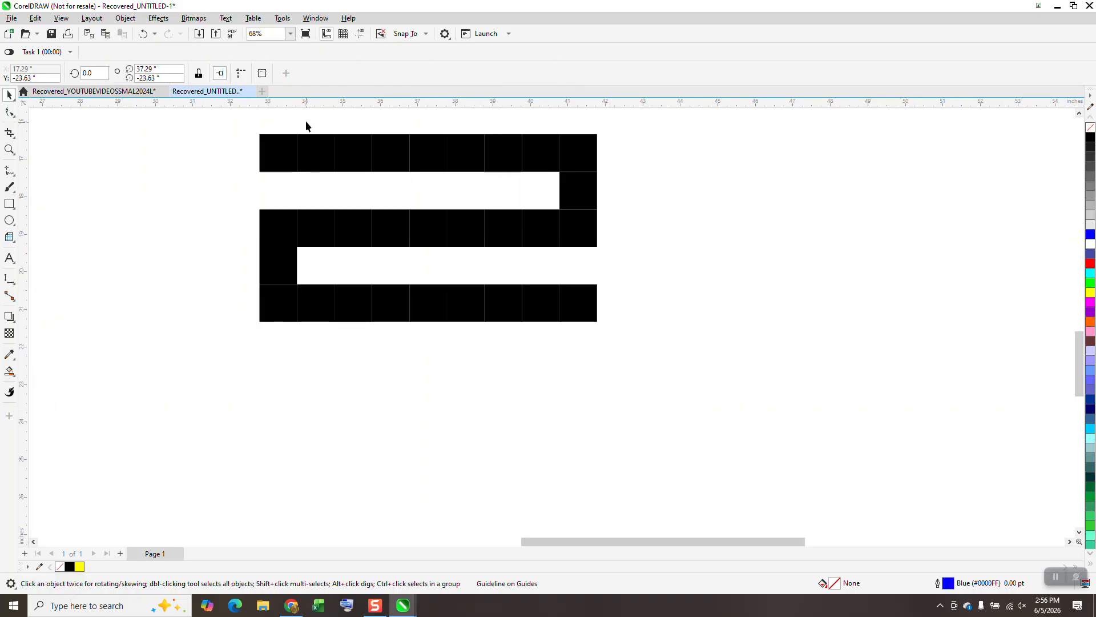
drag(248, 122, 793, 448)
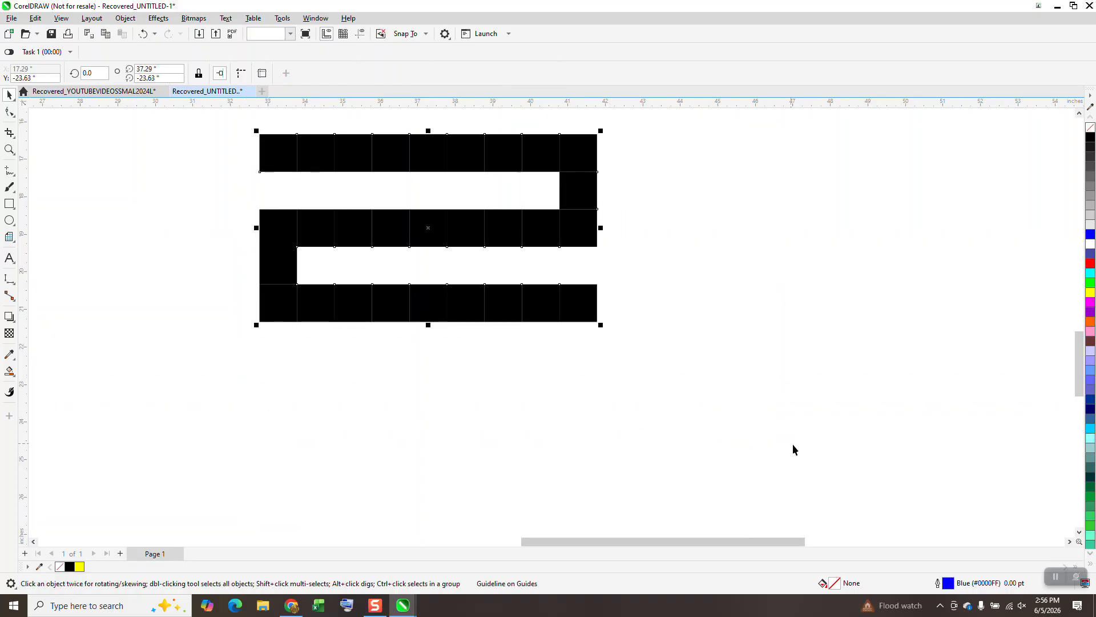
click(335, 73)
Remove the serpentine shape's fill and give it a black outline
drag(403, 140, 425, 210)
scroll(424, 210, down, 2)
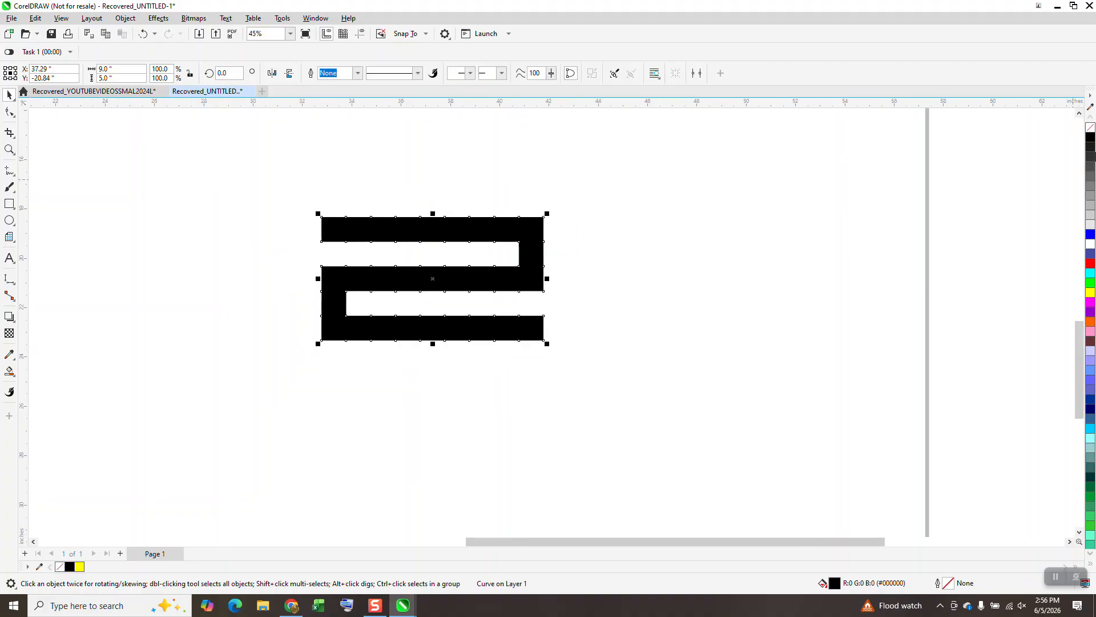
click(1090, 132)
right_click(1089, 140)
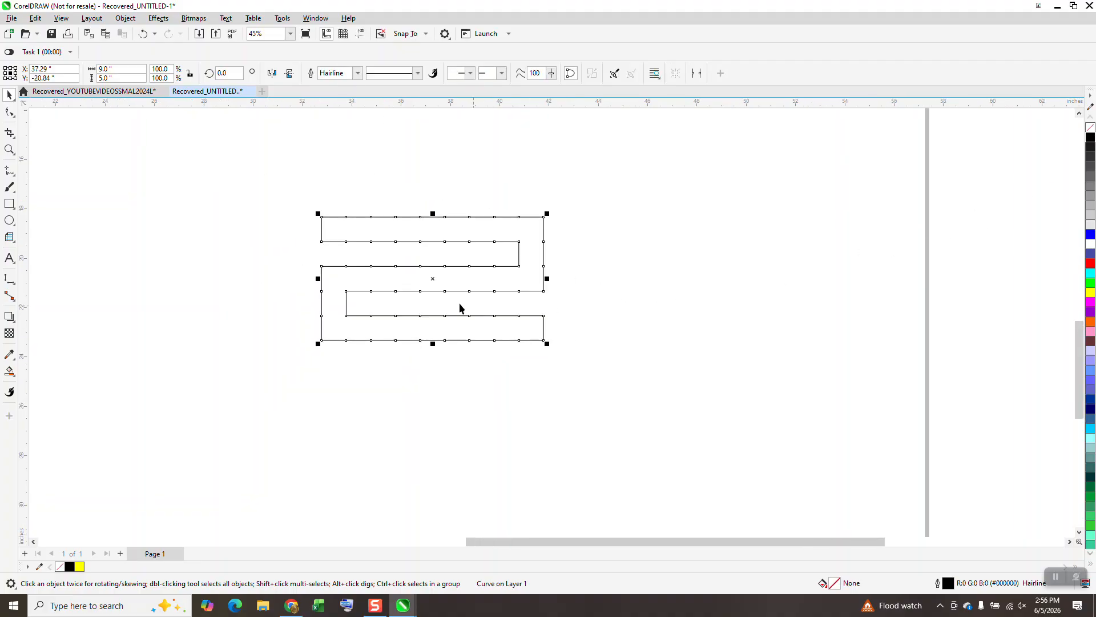
Draw a circle about 2.98 inches in diameter to the left of the serpentine outline
click(9, 150)
drag(292, 197, 616, 406)
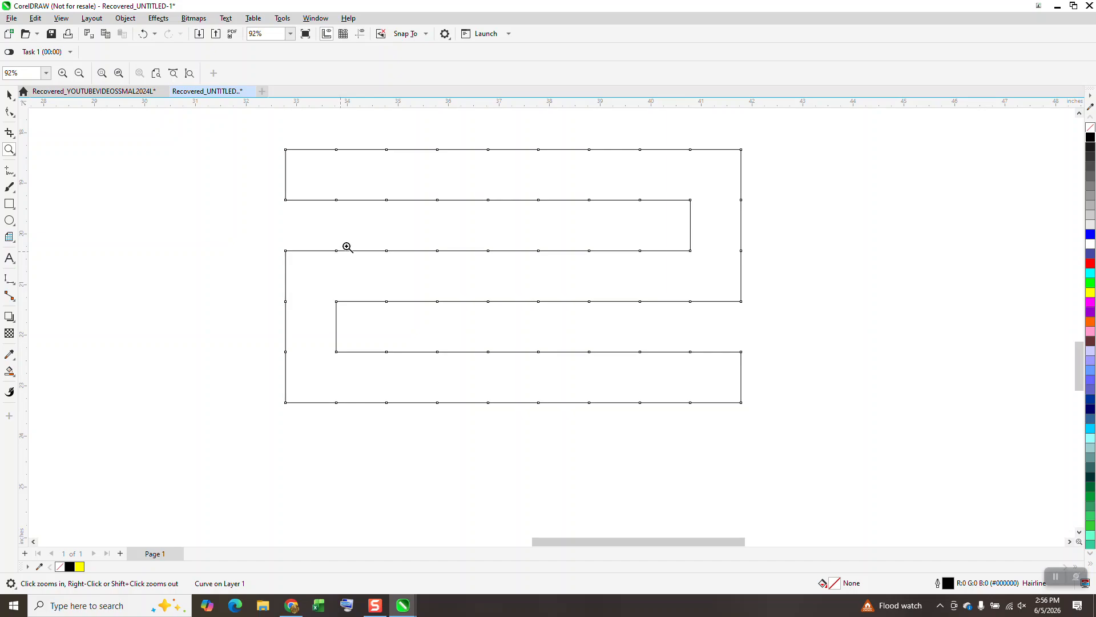
drag(245, 163, 176, 301)
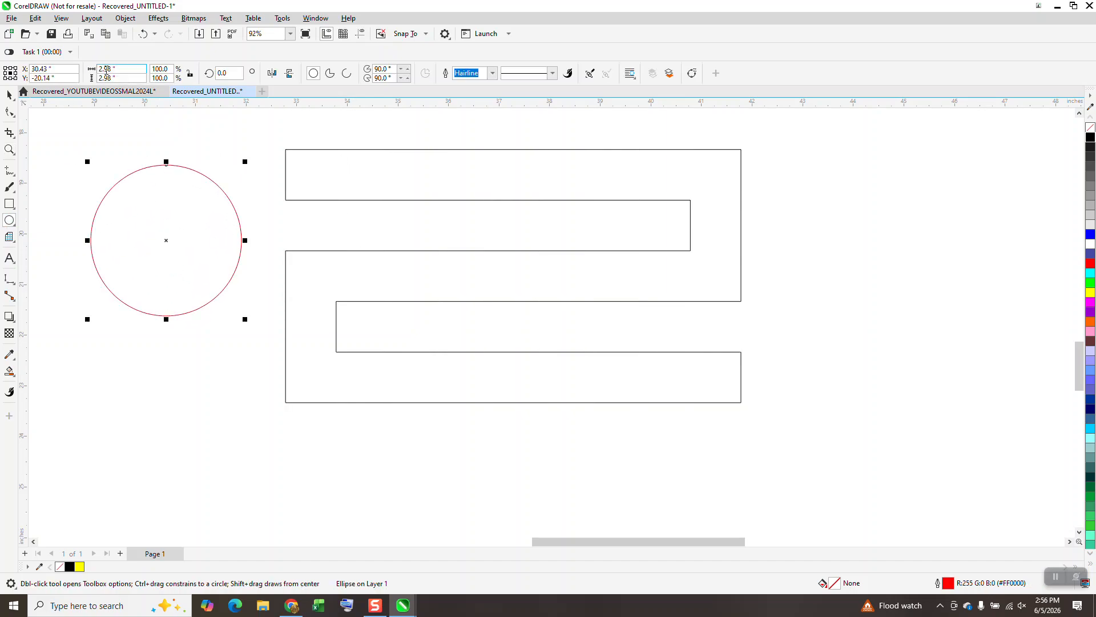
drag(122, 70, 61, 79)
text(3)
key(Return)
click(143, 33)
Lock the circle's proportions and set its diameter to 3 inches
click(189, 73)
drag(129, 69, 46, 68)
text(3)
key(Return)
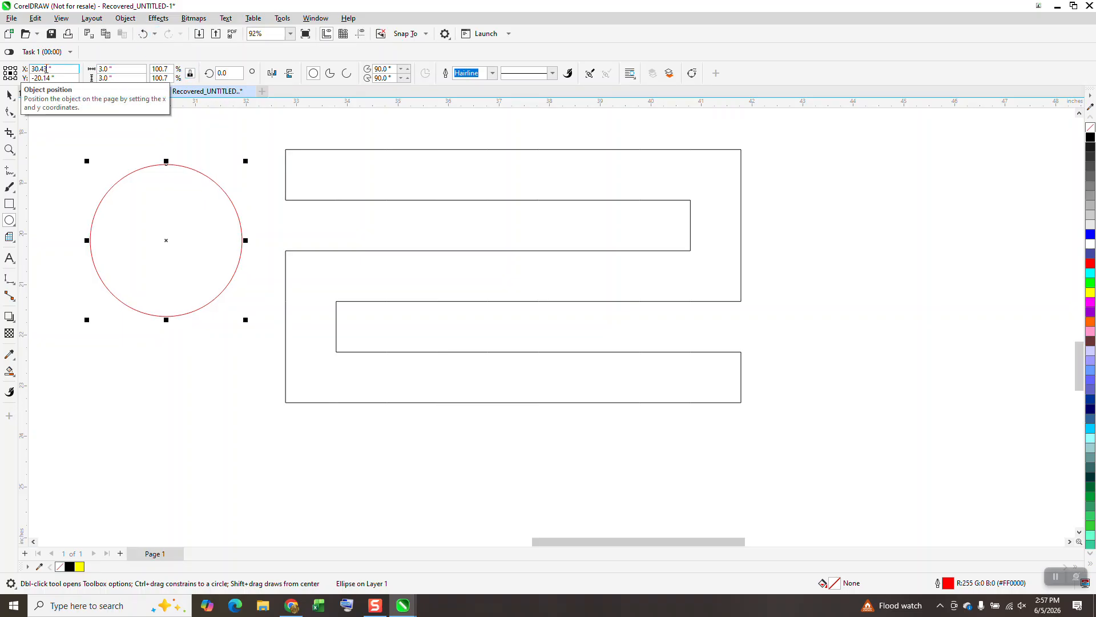
Centre the circle on the page and align it to the top and left edges of the serpentine outline
key(p)
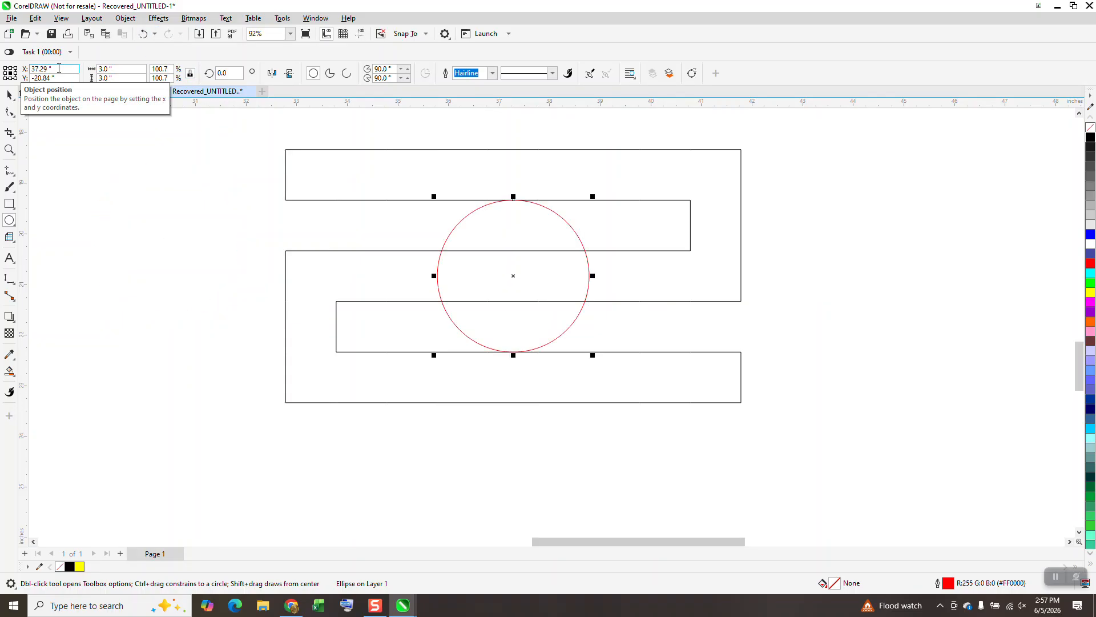
click(9, 94)
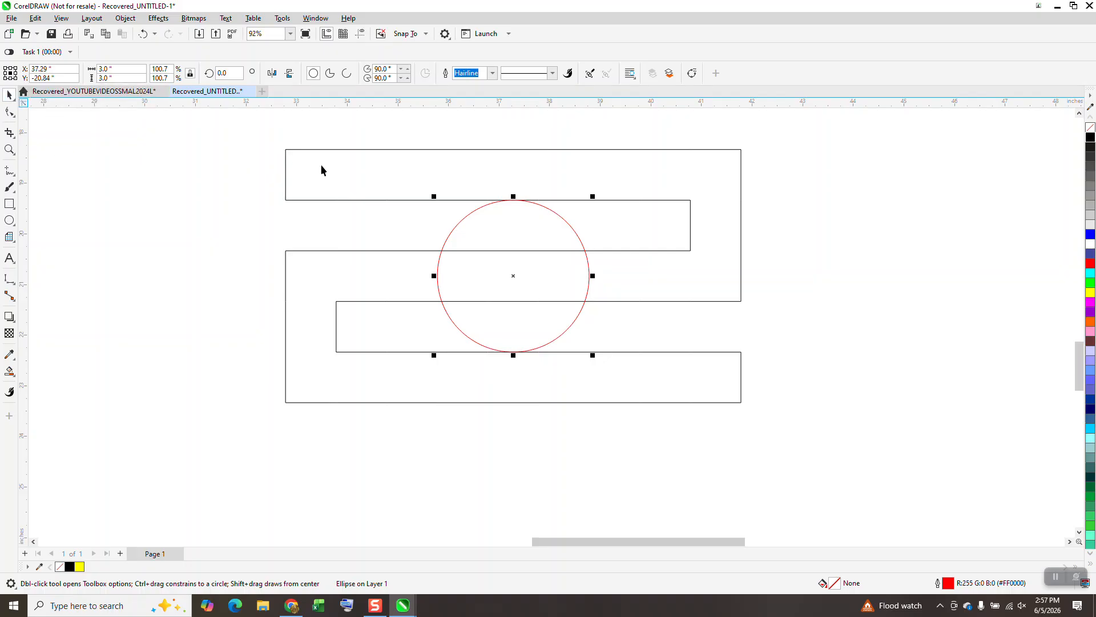
shift+click(343, 150)
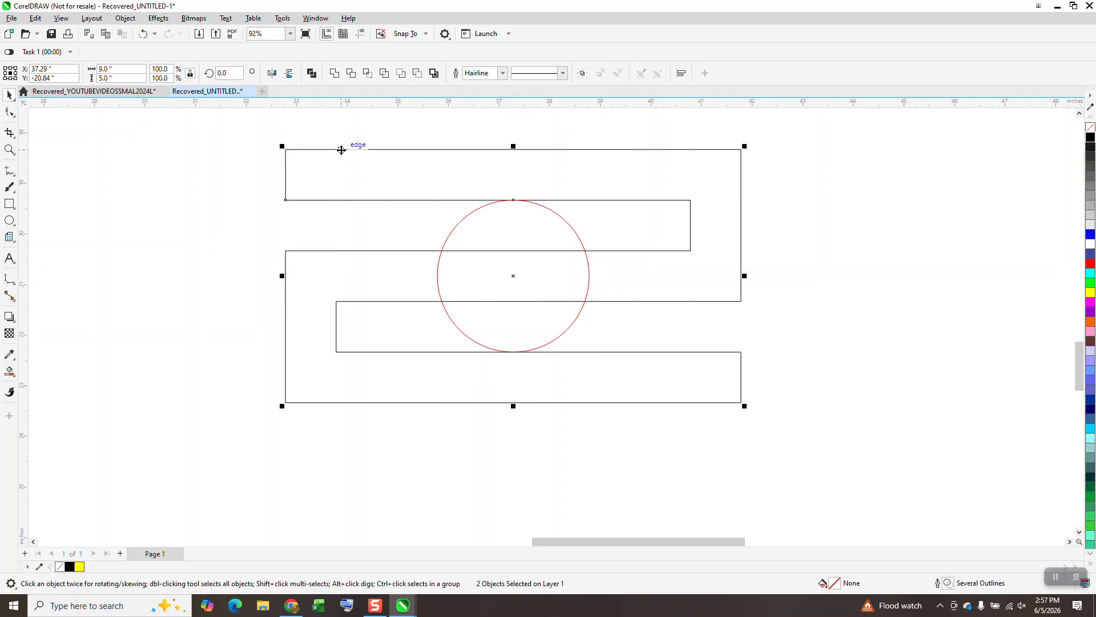
key(t)
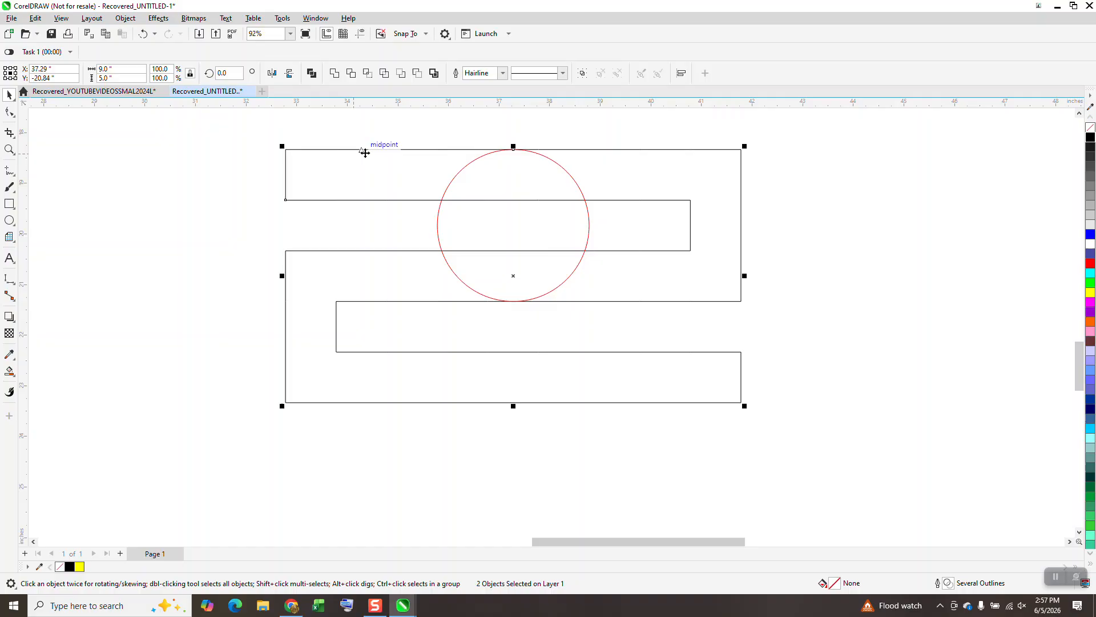
key(l)
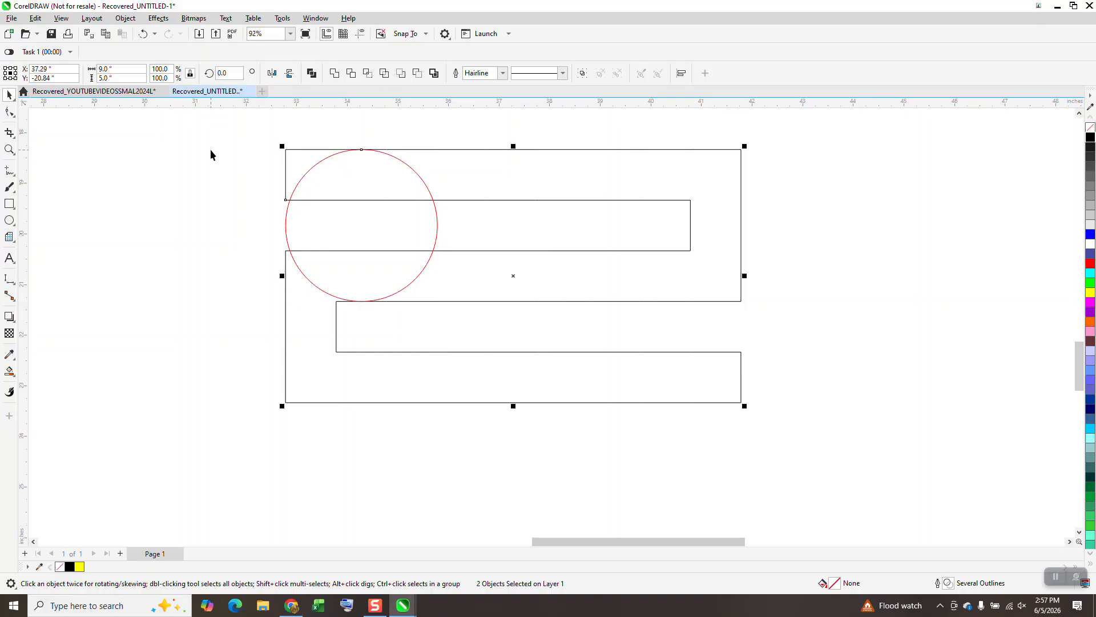
Duplicate the 3-inch circle and align the copy to the bottom and right edges of the serpentine outline
drag(235, 117, 457, 328)
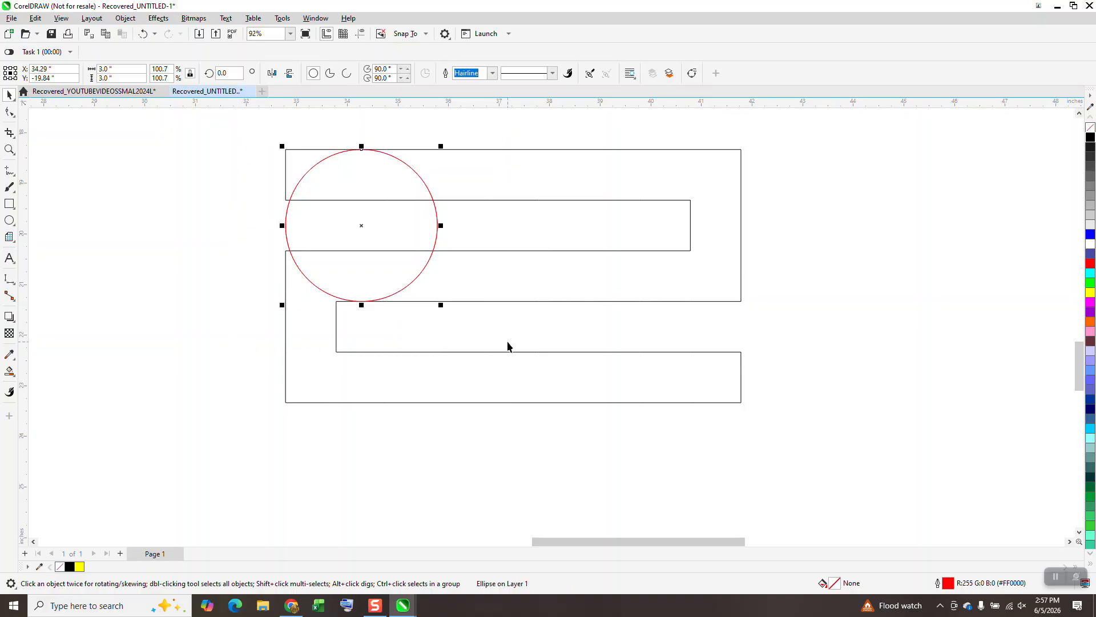
shift+click(573, 150)
key(b)
key(r)
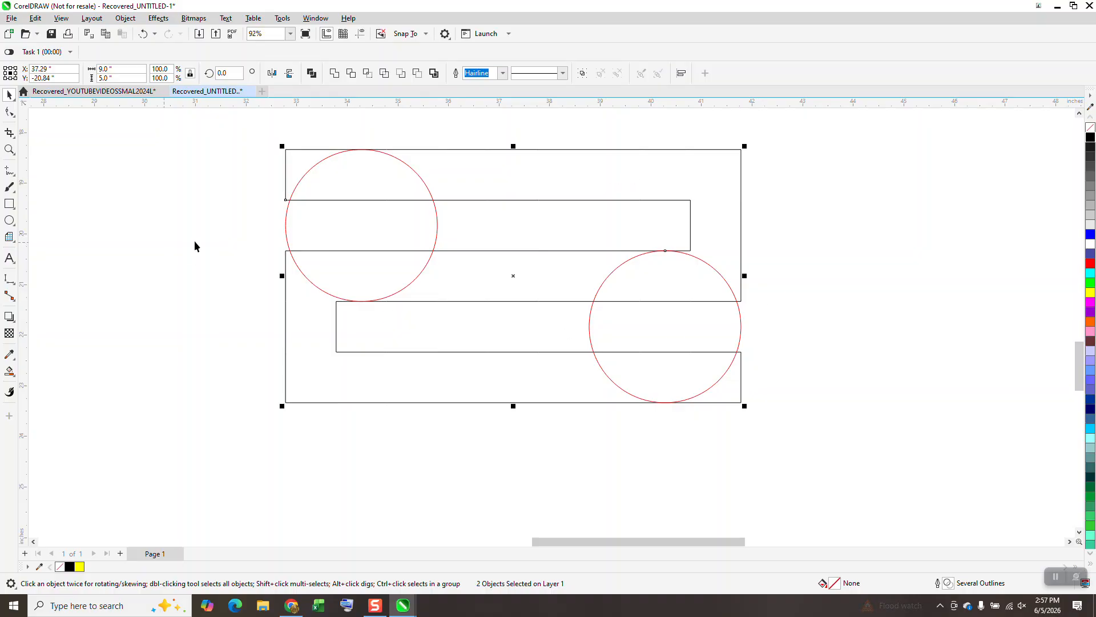
Draw a small circle to the left of the serpentine outline and set its diameter to 1 inch
click(10, 220)
drag(183, 179, 143, 239)
drag(129, 70, 68, 68)
text(1)
key(Return)
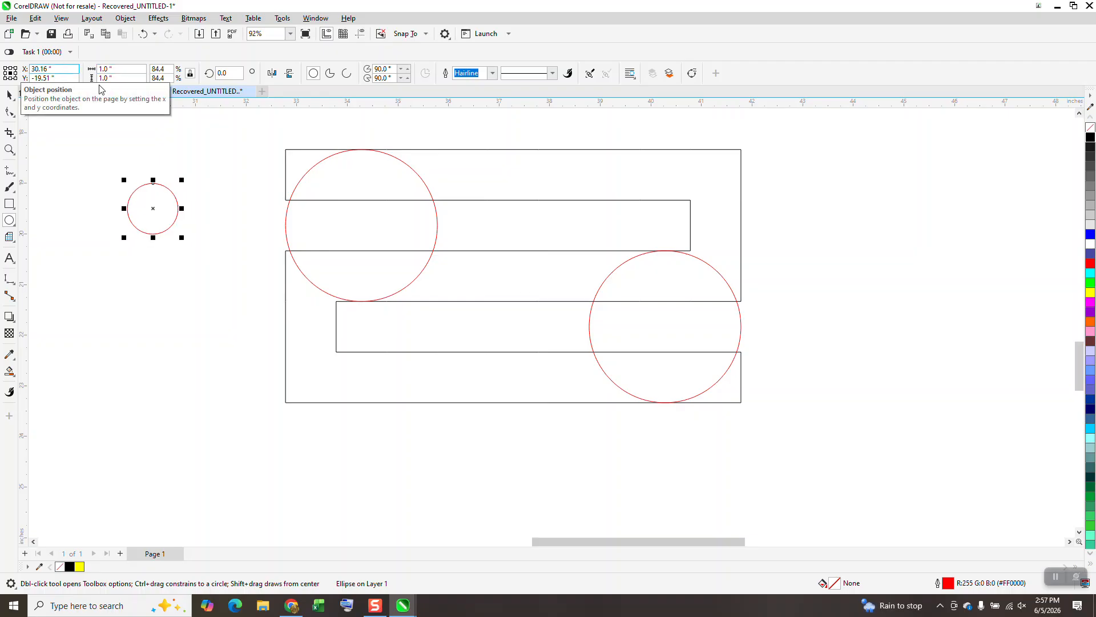
Centre the 1-inch circle inside the upper-left 3-inch circle and place a copy at the lower-right circle's centre
click(9, 96)
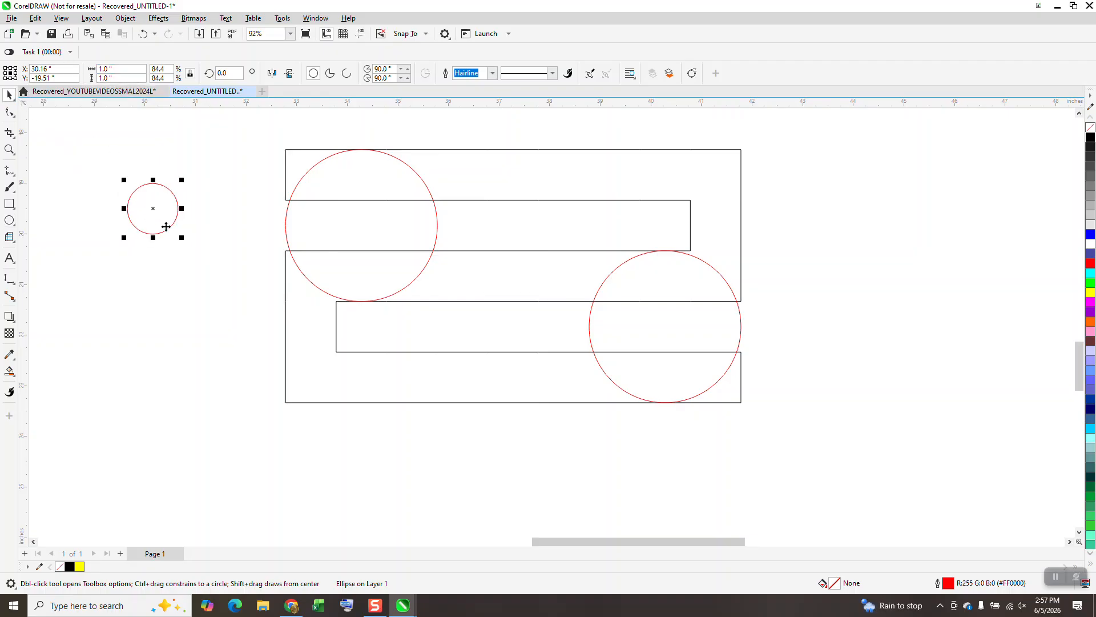
drag(151, 205, 368, 229)
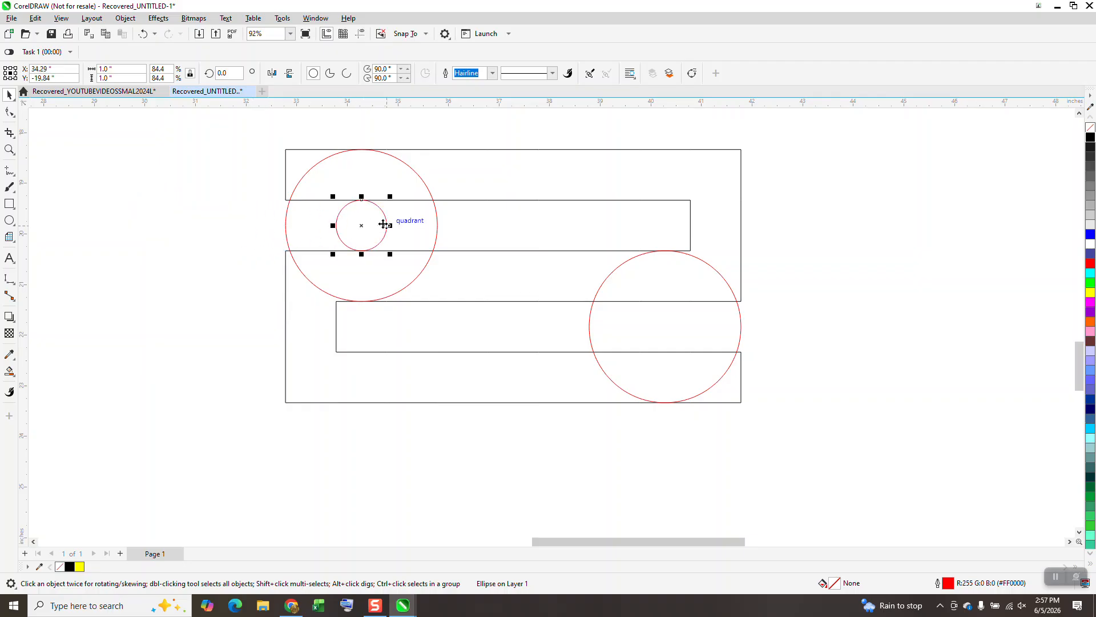
drag(362, 225, 666, 326)
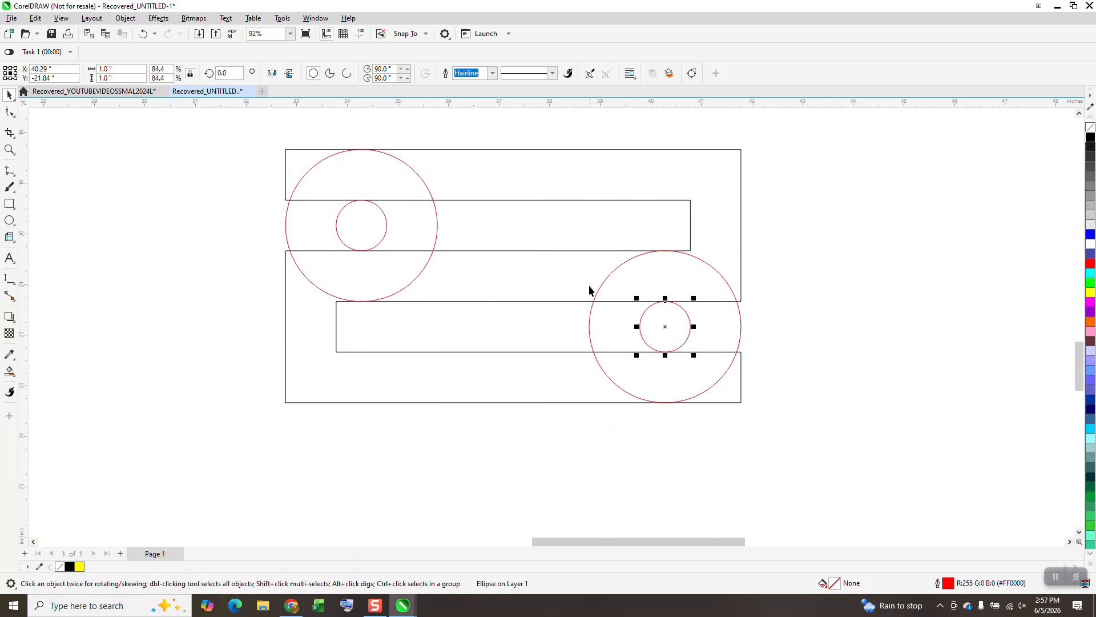
click(14, 177)
click(48, 184)
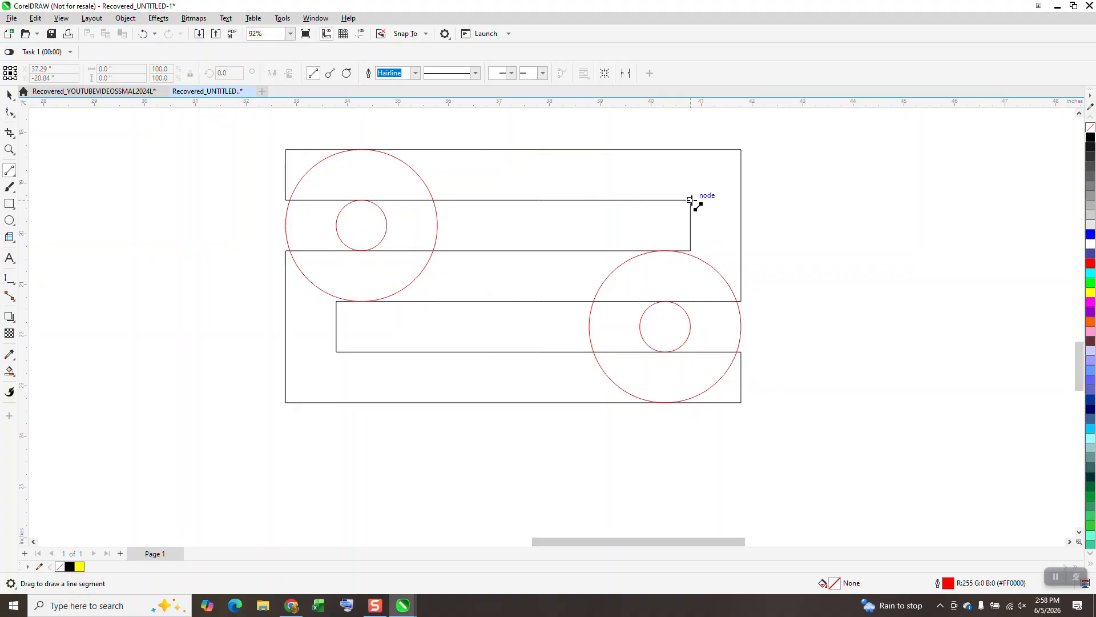
mouse_move(679, 180)
mouse_down()
mouse_move(727, 208)
mouse_move(742, 197)
mouse_up()
click(741, 199)
key(Delete)
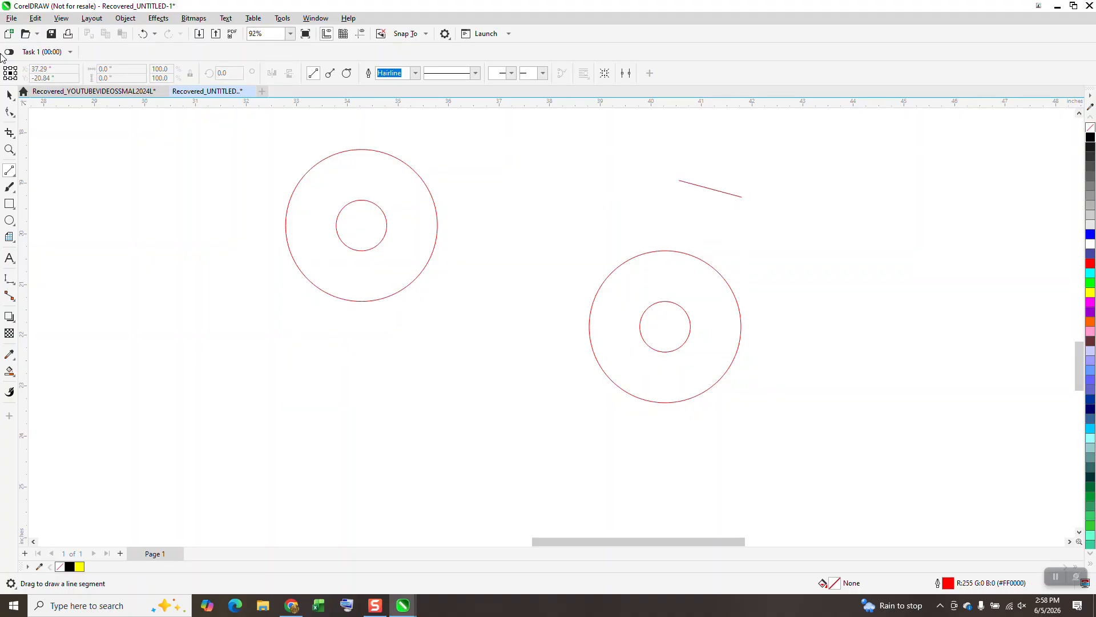
click(142, 34)
click(9, 95)
click(808, 190)
click(727, 198)
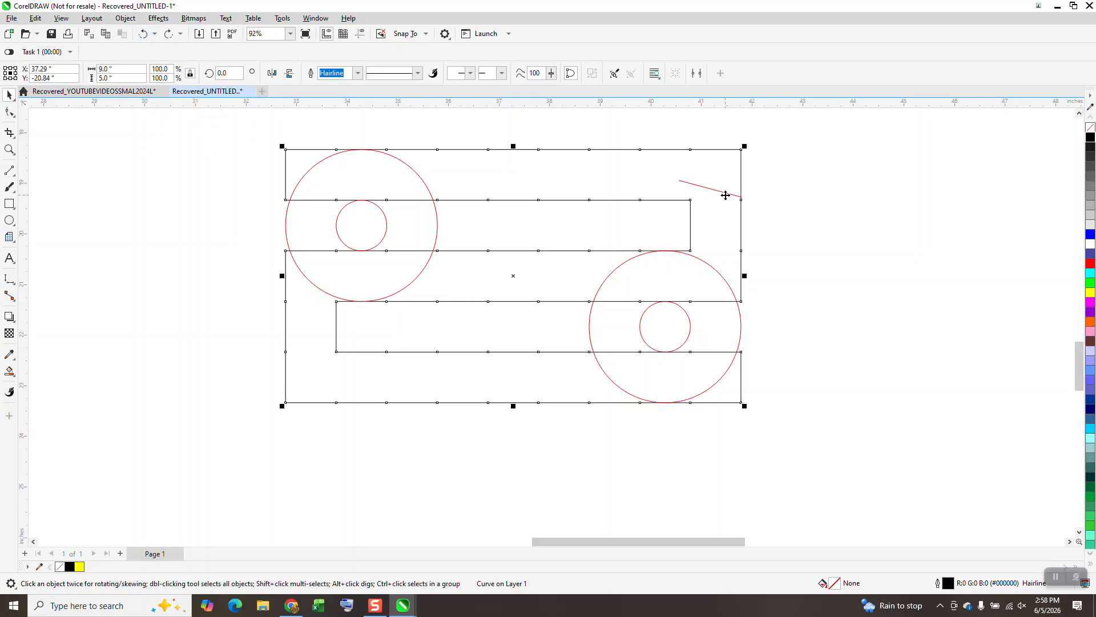
key(Delete)
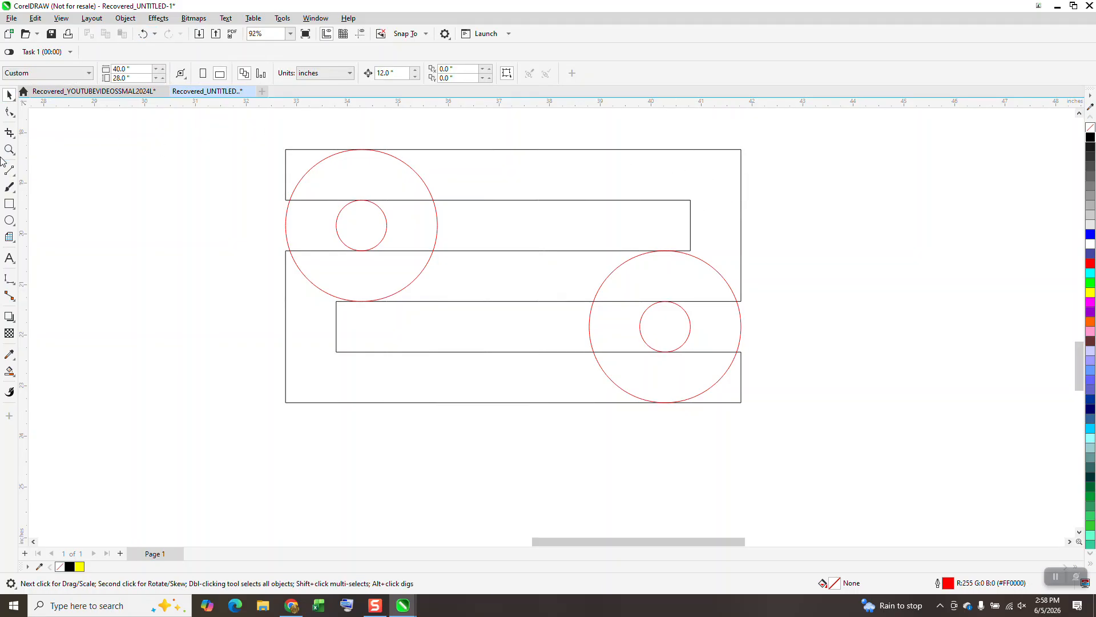
Draw horizontal lines about 1.76 and 1.71 inches long from the two slots' closed ends outward past the serpentine's right and left edges
click(9, 170)
drag(691, 200, 783, 199)
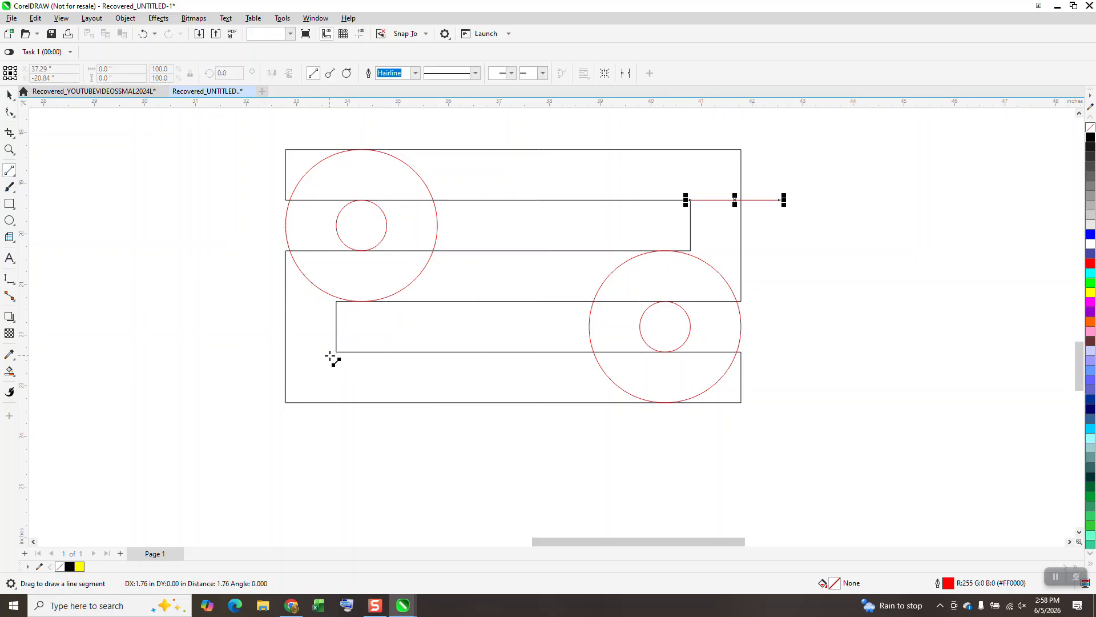
drag(344, 352, 255, 352)
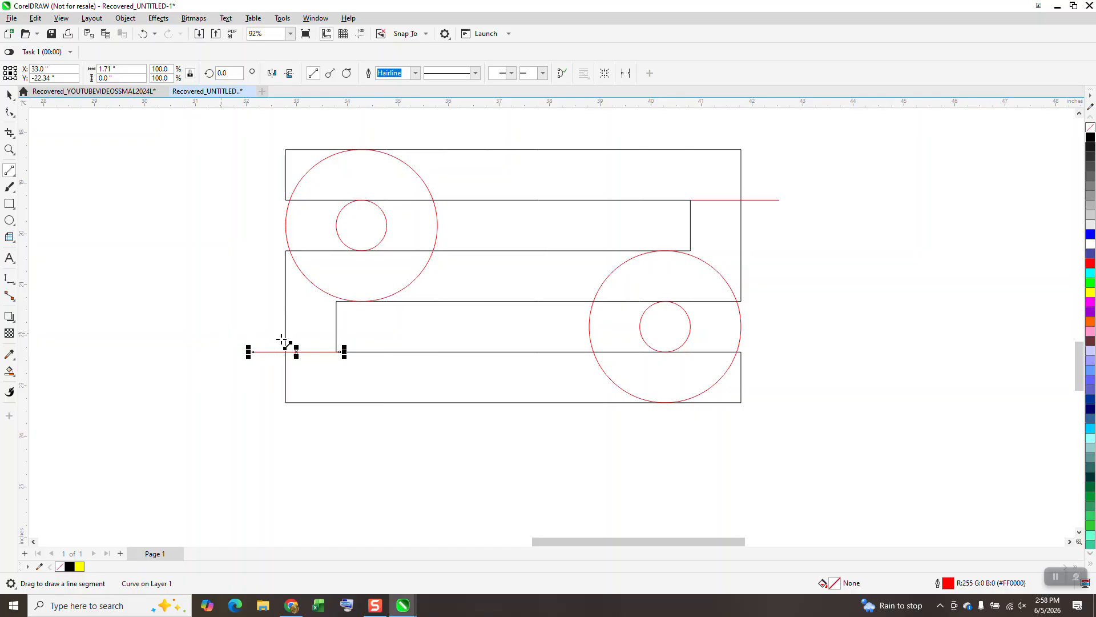
Try Smart Fill in black on the regions of the rounded S-shaped strip, from the top bar to the bottom bar
click(10, 372)
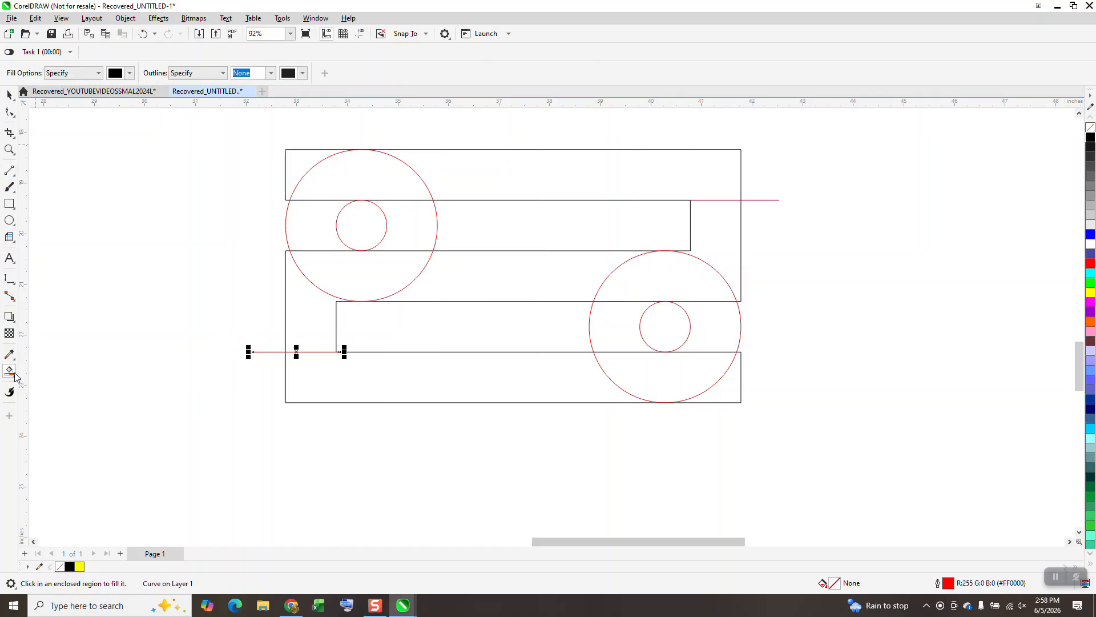
click(585, 181)
click(401, 185)
click(314, 244)
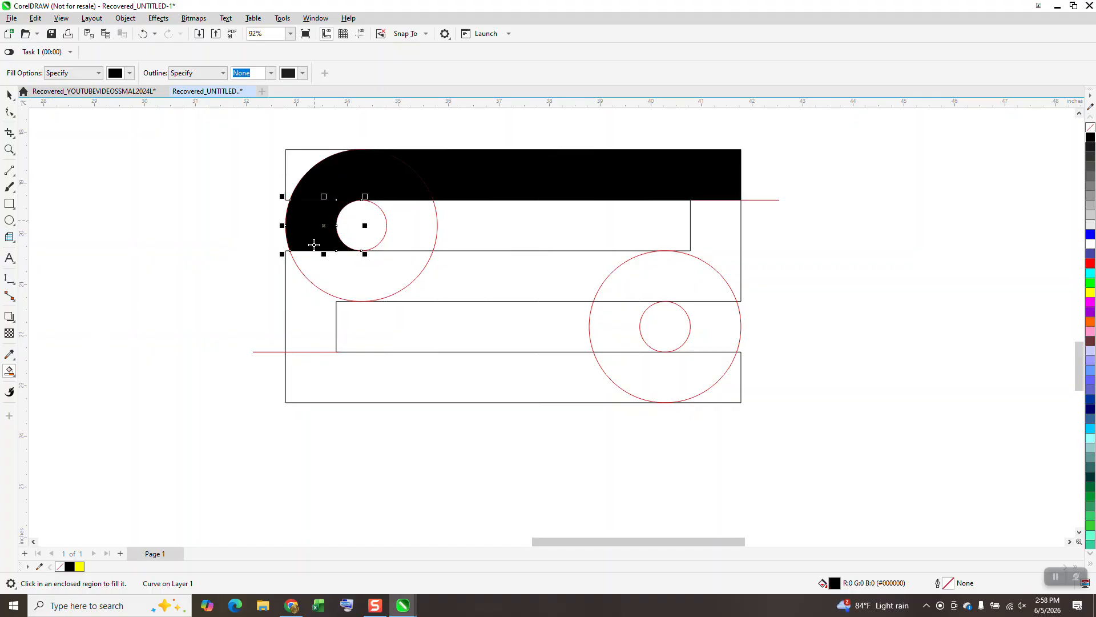
click(363, 282)
click(440, 281)
click(611, 278)
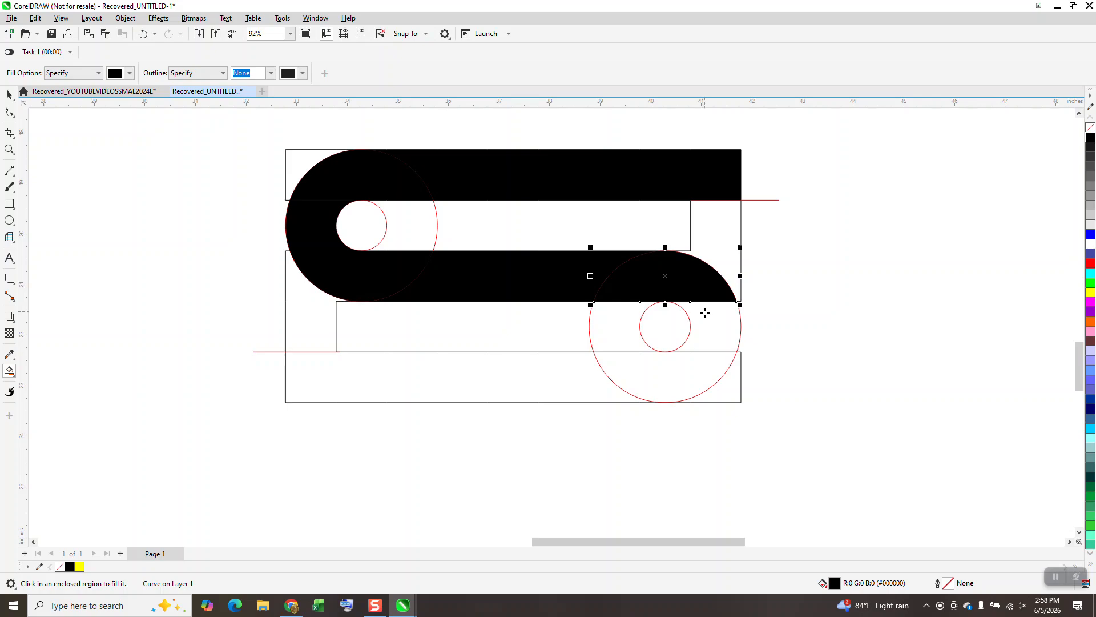
click(704, 312)
click(677, 377)
click(362, 376)
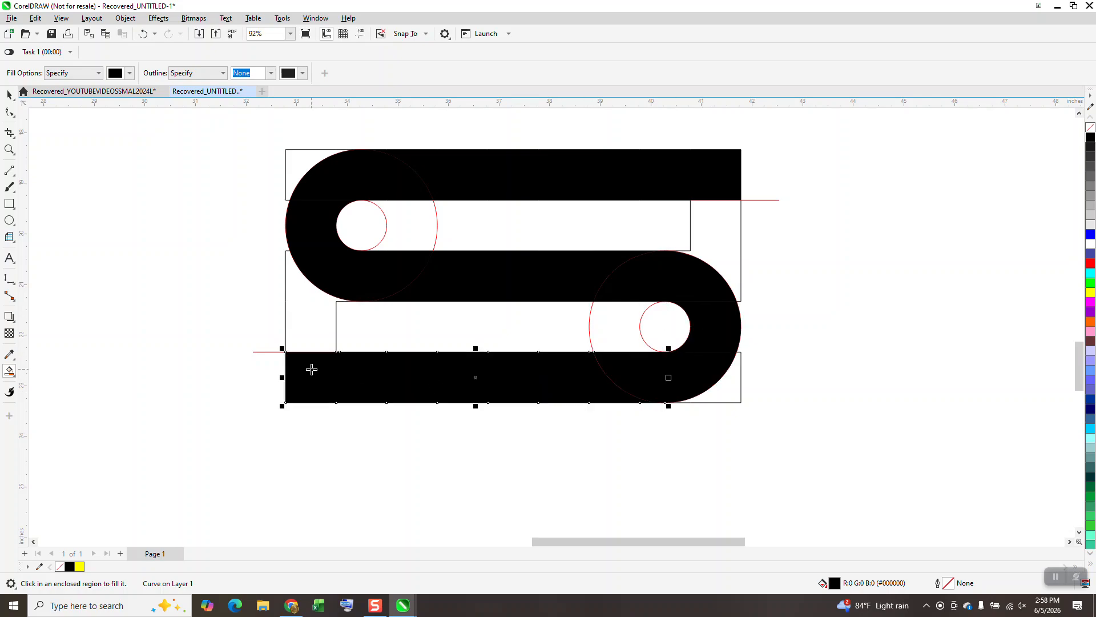
click(10, 94)
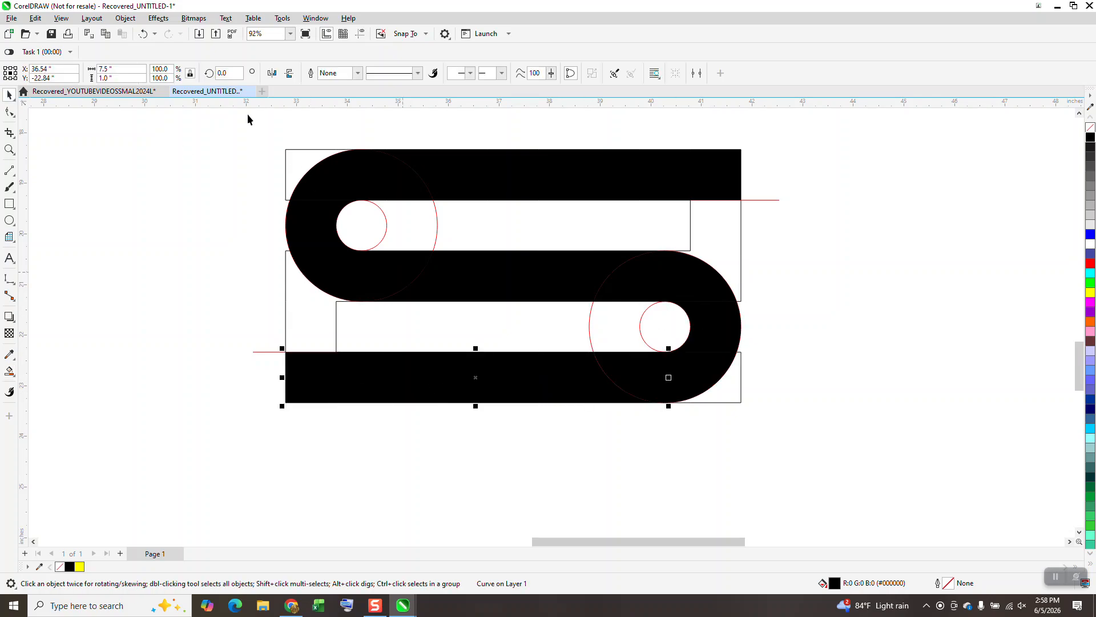
Undo all the black smart fills in the S-shaped strip
click(143, 33)
click(143, 33)
click(143, 33)
click(142, 34)
click(143, 33)
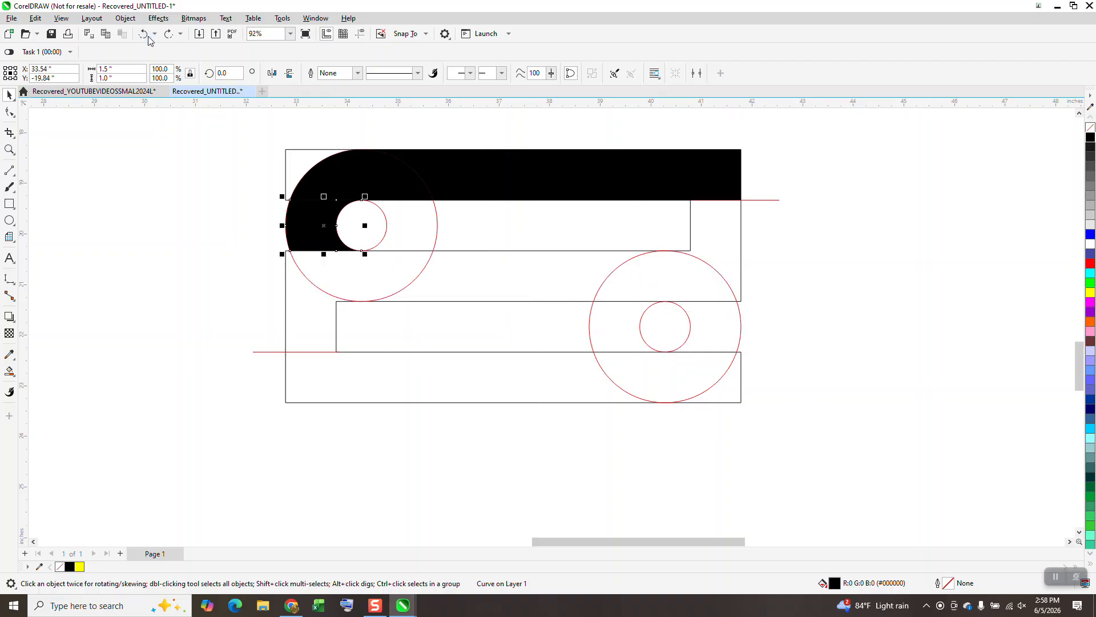
click(143, 33)
click(143, 34)
click(143, 34)
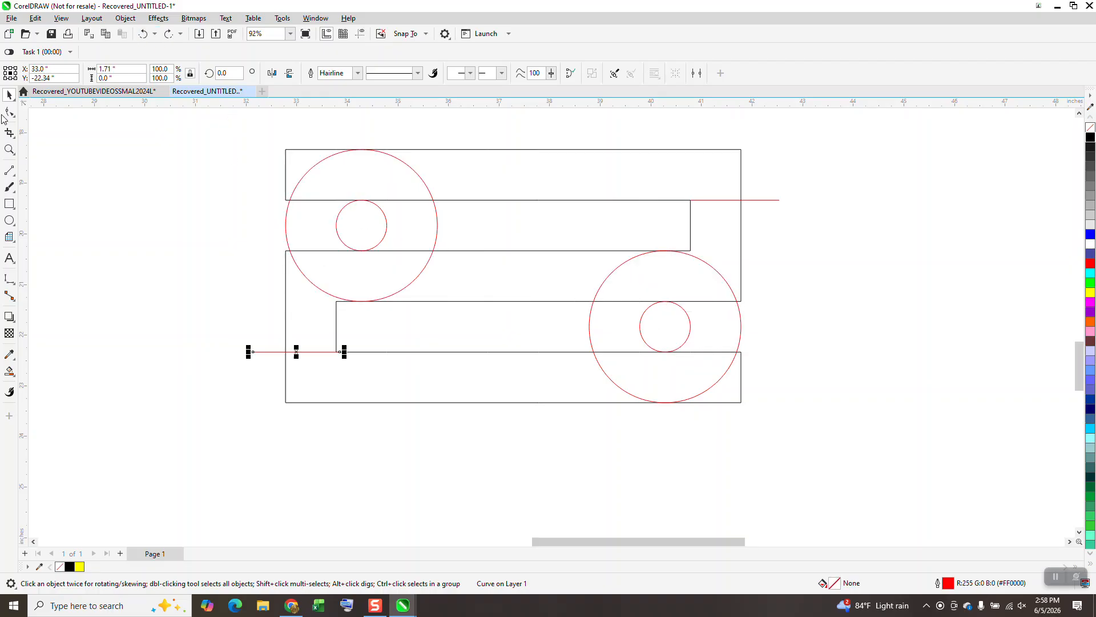
Group the serpentine outline, the four circles and both lines, and activate the Smart Fill tool
mouse_move(208, 122)
mouse_down()
mouse_move(793, 468)
mouse_move(832, 469)
mouse_up()
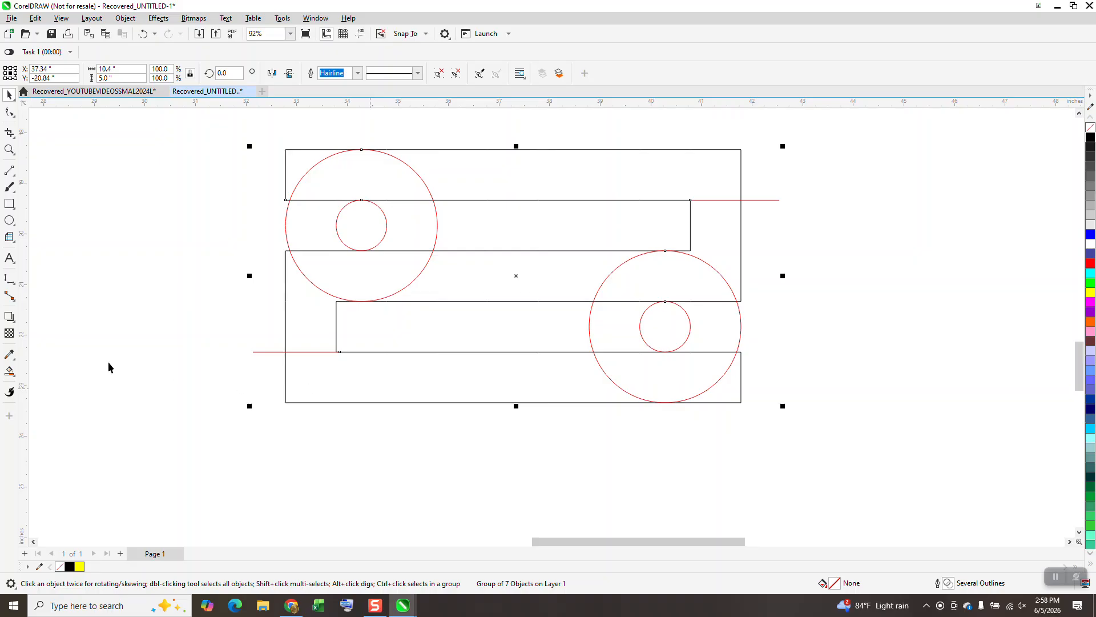
click(10, 372)
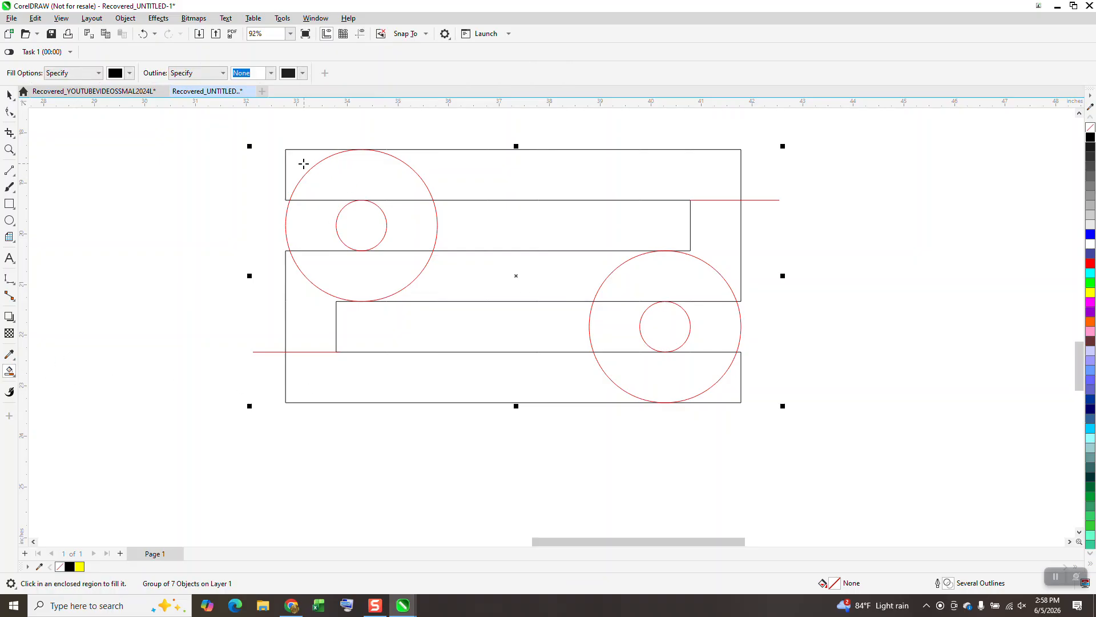
click(304, 164)
click(371, 174)
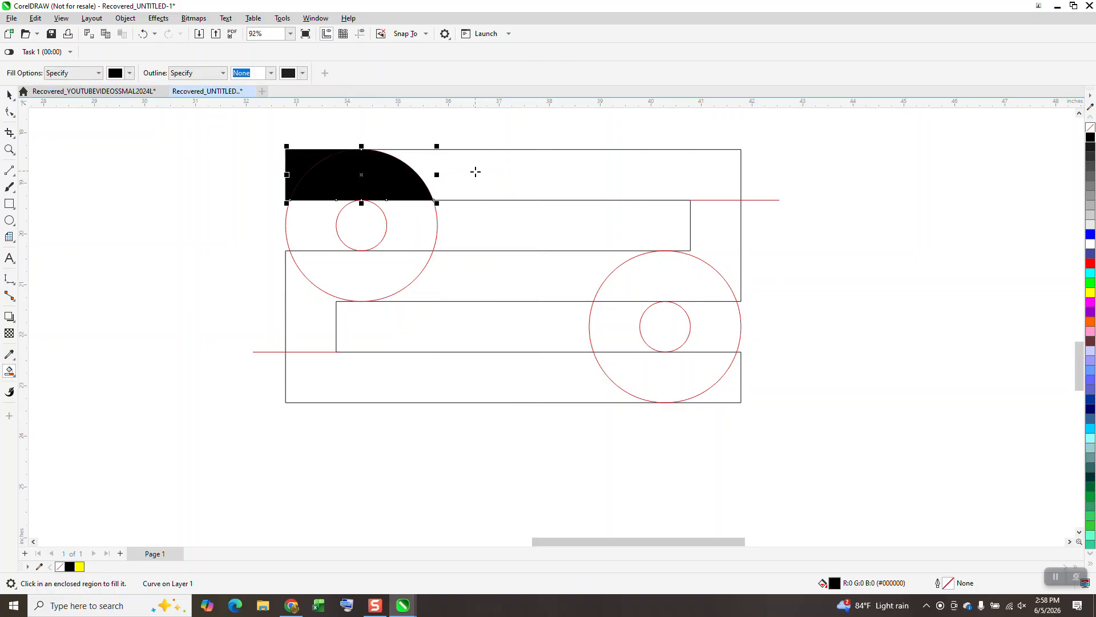
click(475, 172)
click(143, 33)
click(142, 34)
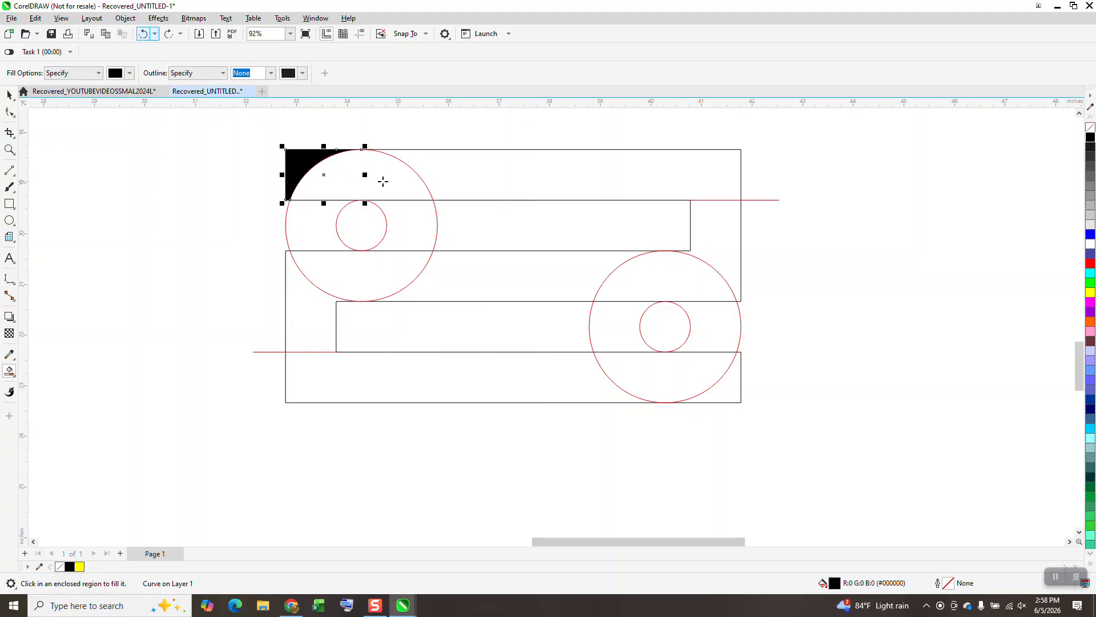
click(143, 34)
Smart-fill the top, middle and bottom bars and both rounded bends in black, leaving out the square outer corners
click(479, 189)
click(391, 183)
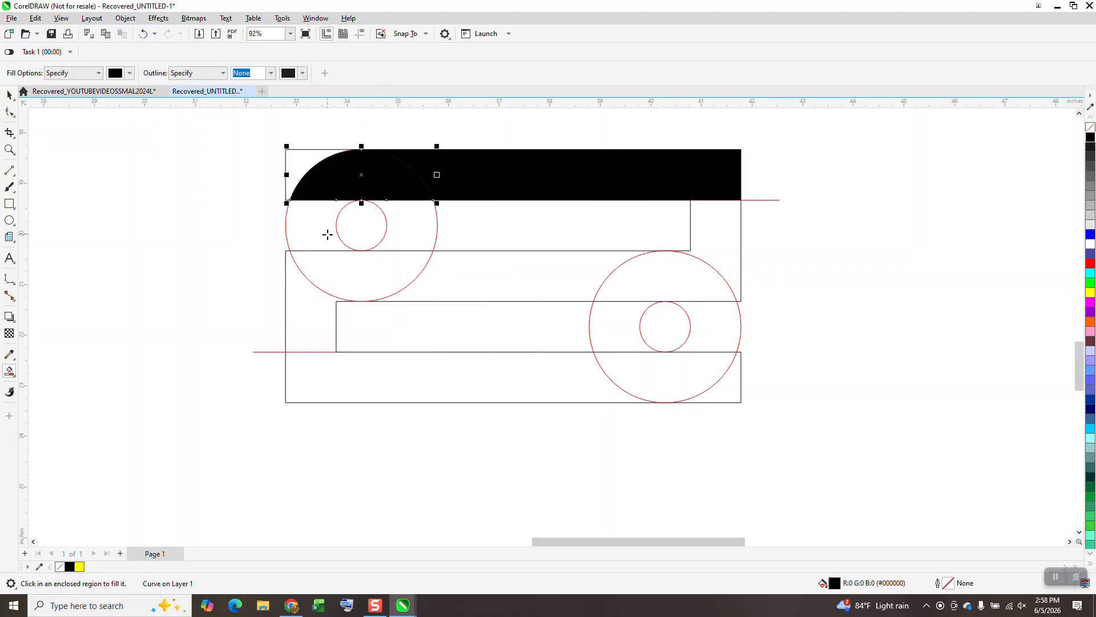
click(325, 235)
click(374, 297)
click(502, 283)
click(628, 286)
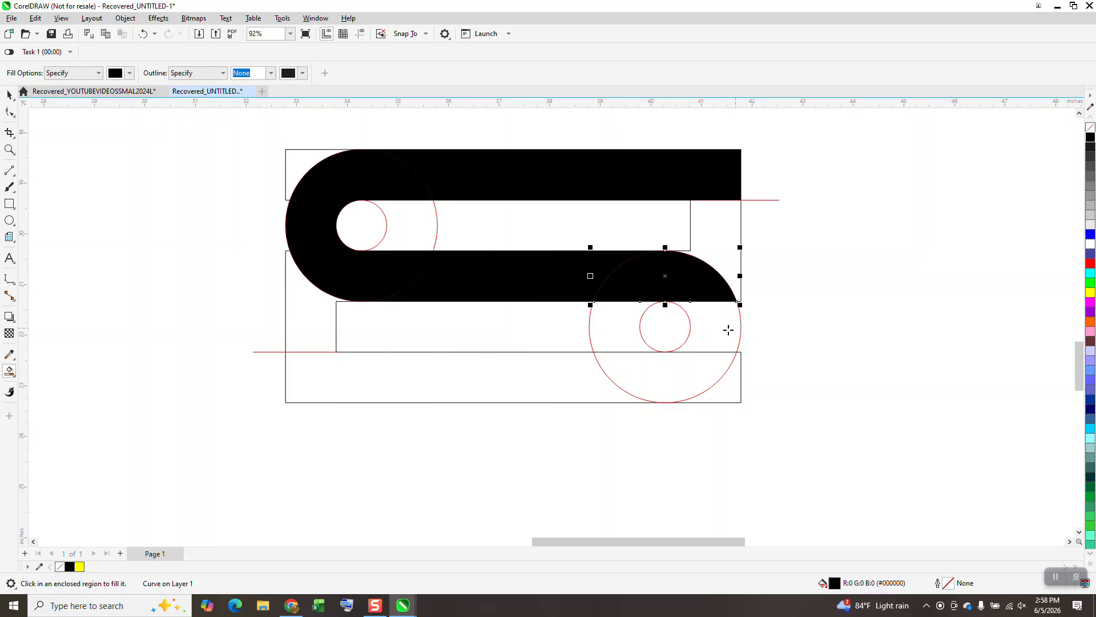
click(731, 325)
click(697, 373)
click(552, 391)
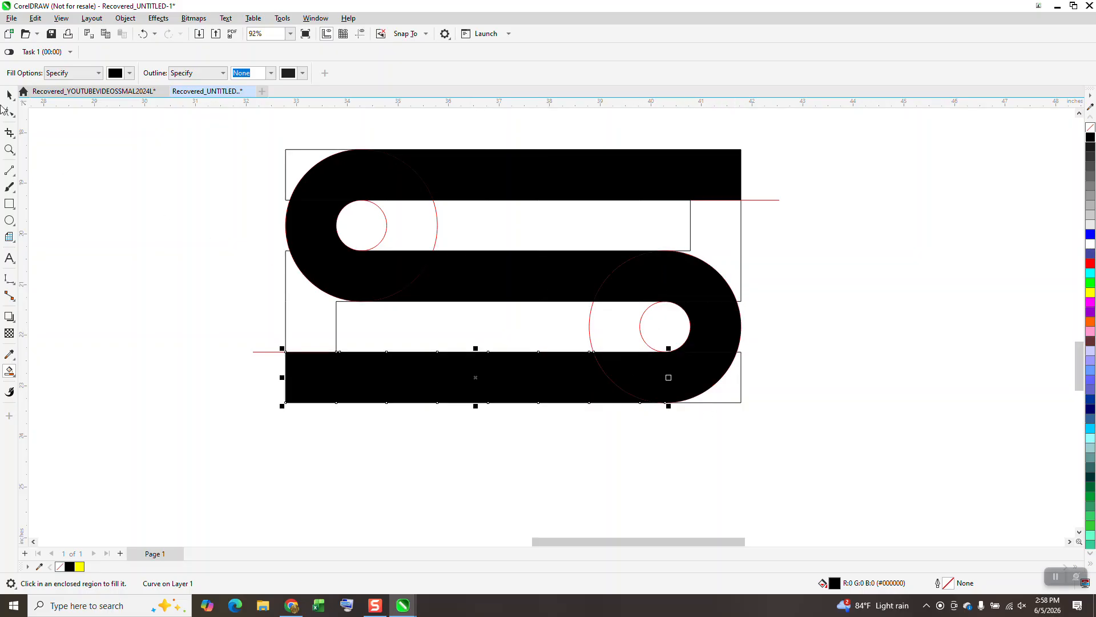
Move the grouped construction outlines 12 inches to the right, clear of the black S shape
key(space)
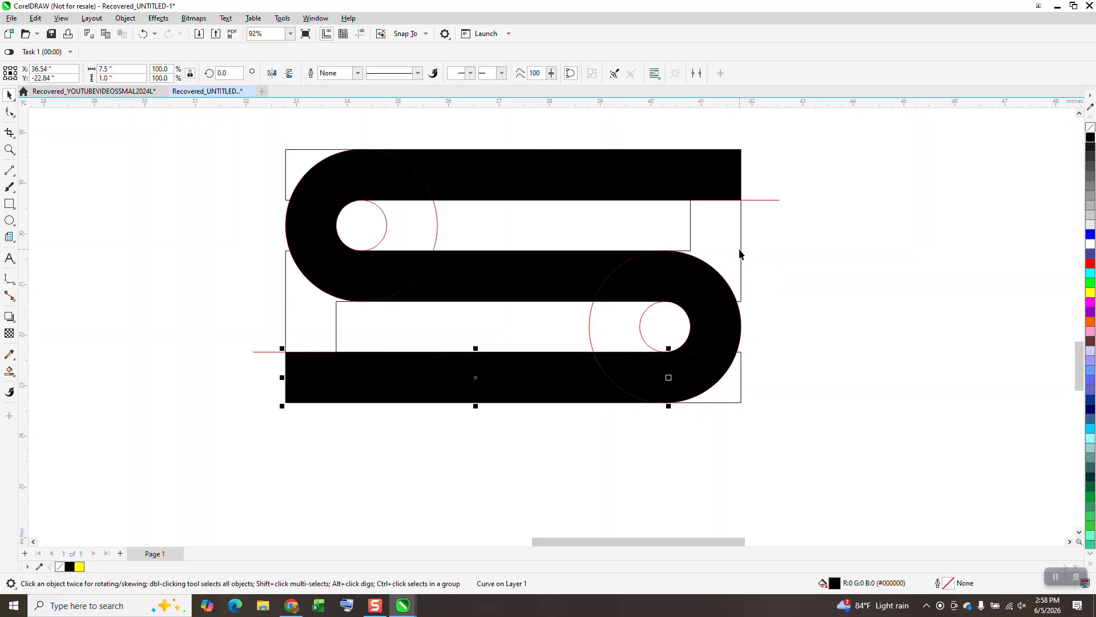
click(741, 250)
key(Right)
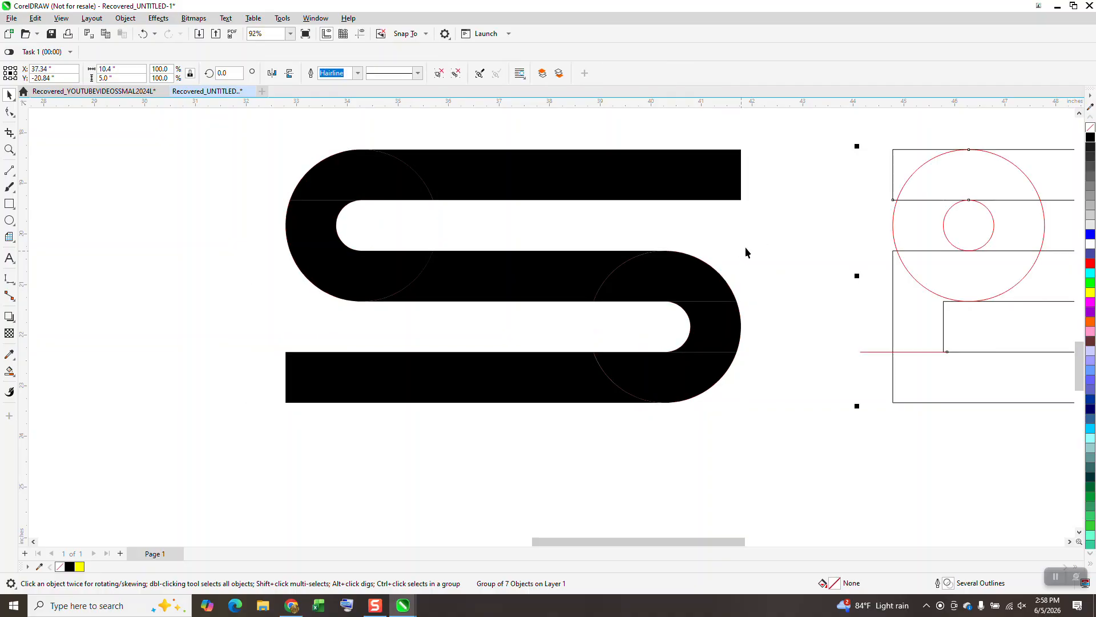
scroll(500, 327, down, 1)
drag(307, 156, 656, 391)
click(1088, 127)
right_click(1089, 137)
click(143, 34)
click(143, 34)
Weld the black pieces into one S shape, remove its fill and give it a black outline
drag(320, 154, 704, 395)
click(334, 75)
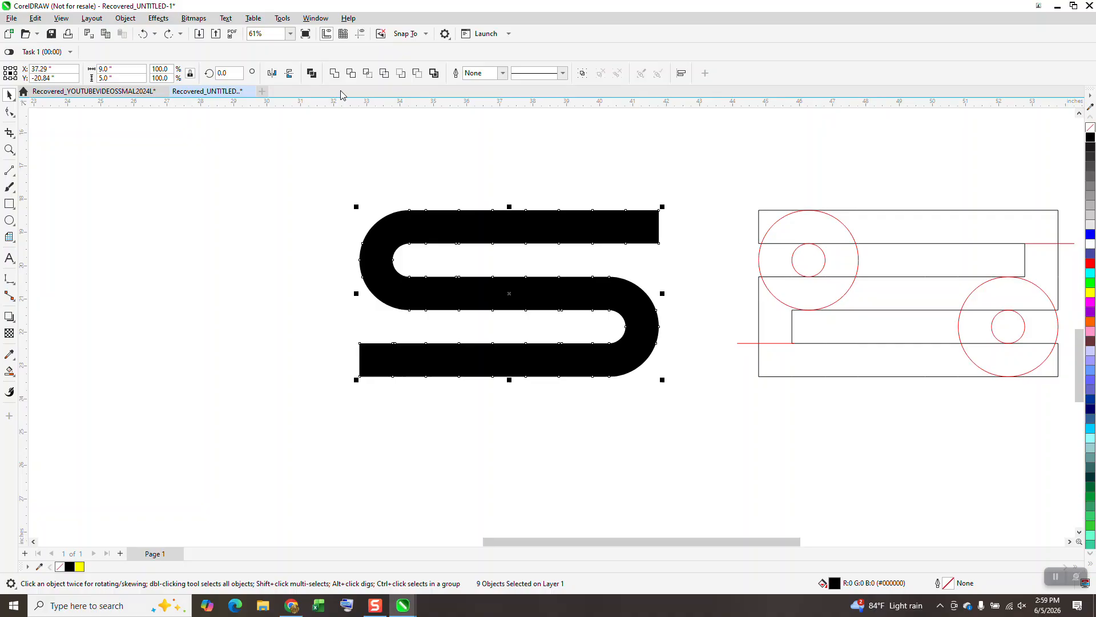
click(1084, 127)
right_click(1089, 137)
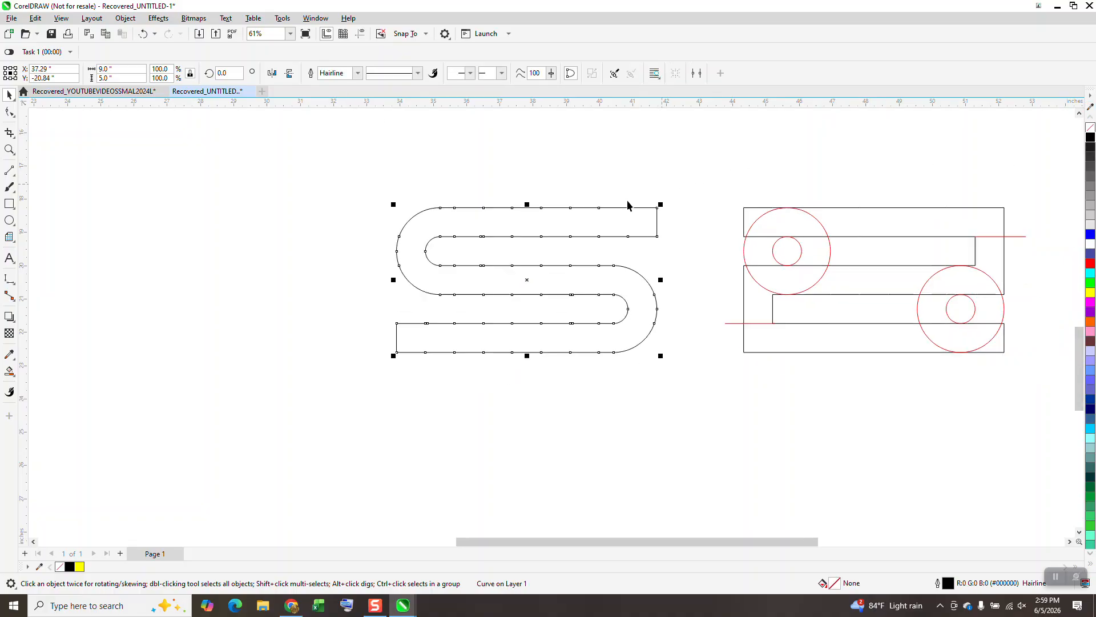
Rotate the S-shaped outline 45 degrees and overlay a horizontally mirrored copy on it
scroll(627, 200, down, 1)
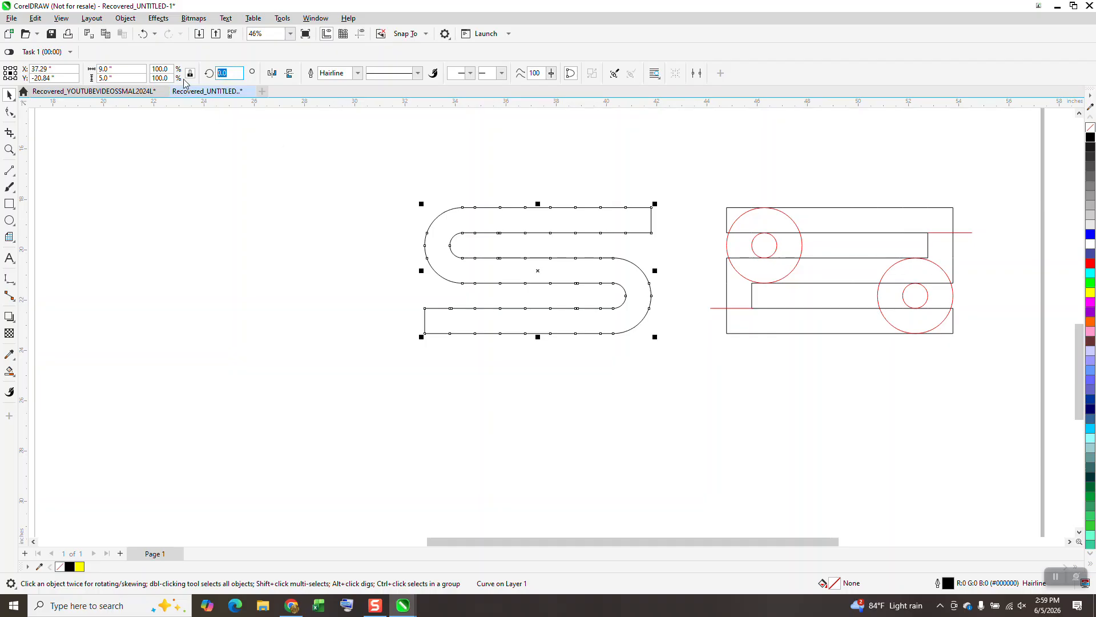
key(Return)
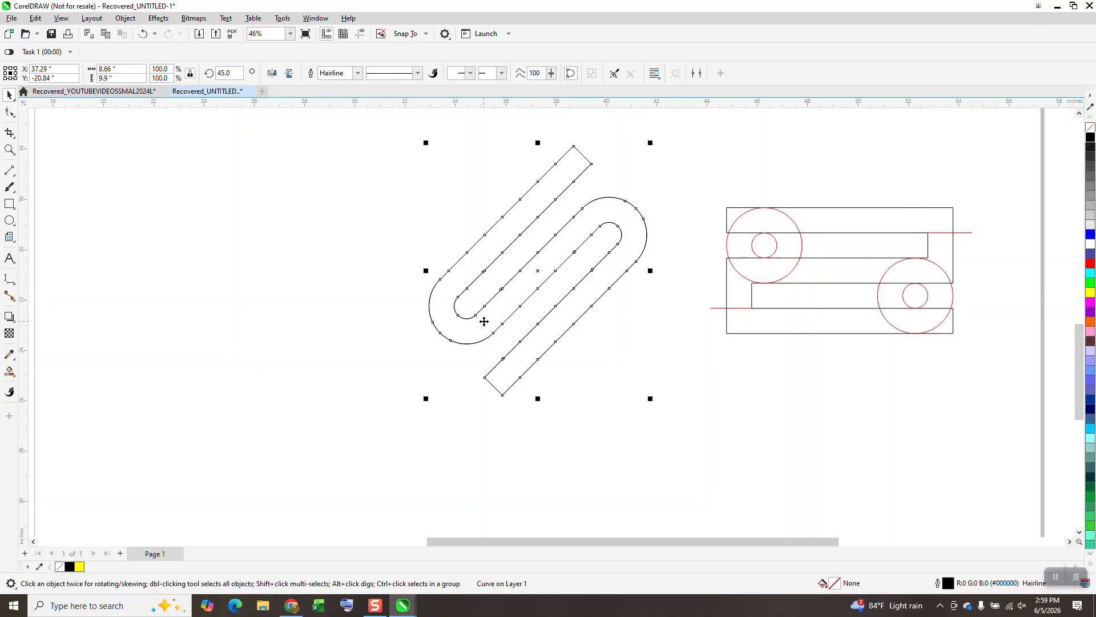
click(274, 74)
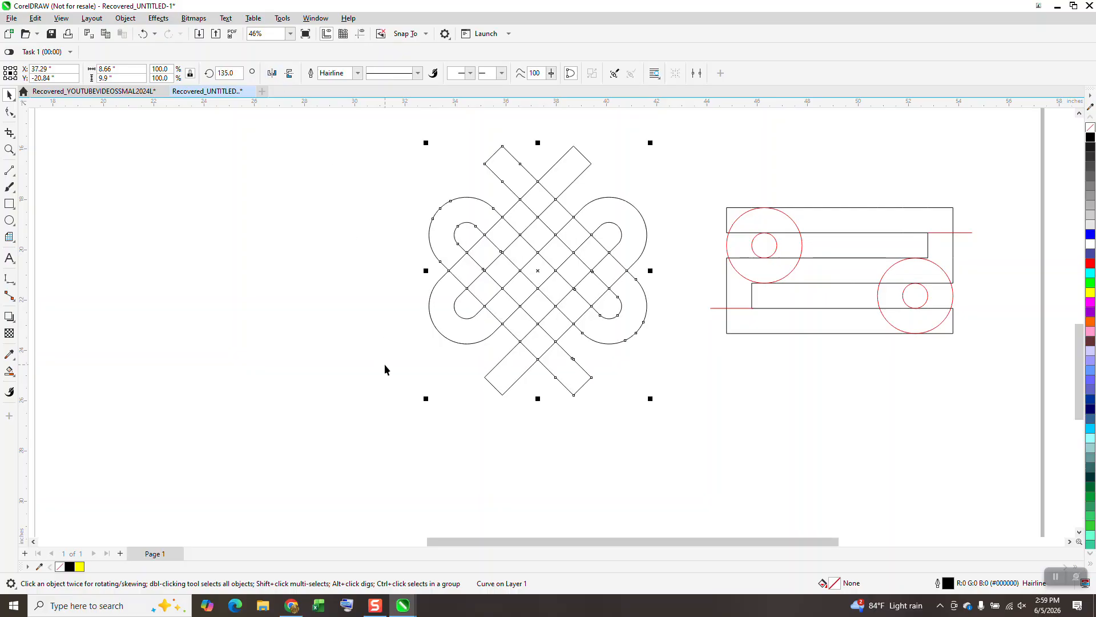
Weld the two overlapping S-shaped outlines into one knot shape and rotate it 90 degrees
drag(399, 129, 714, 450)
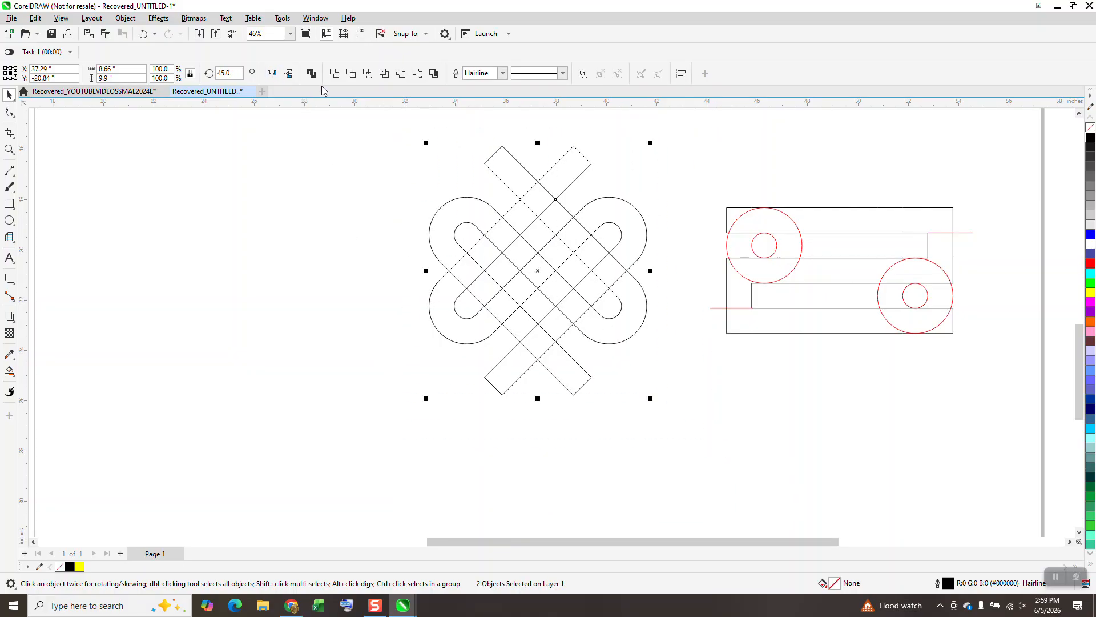
click(335, 73)
click(223, 74)
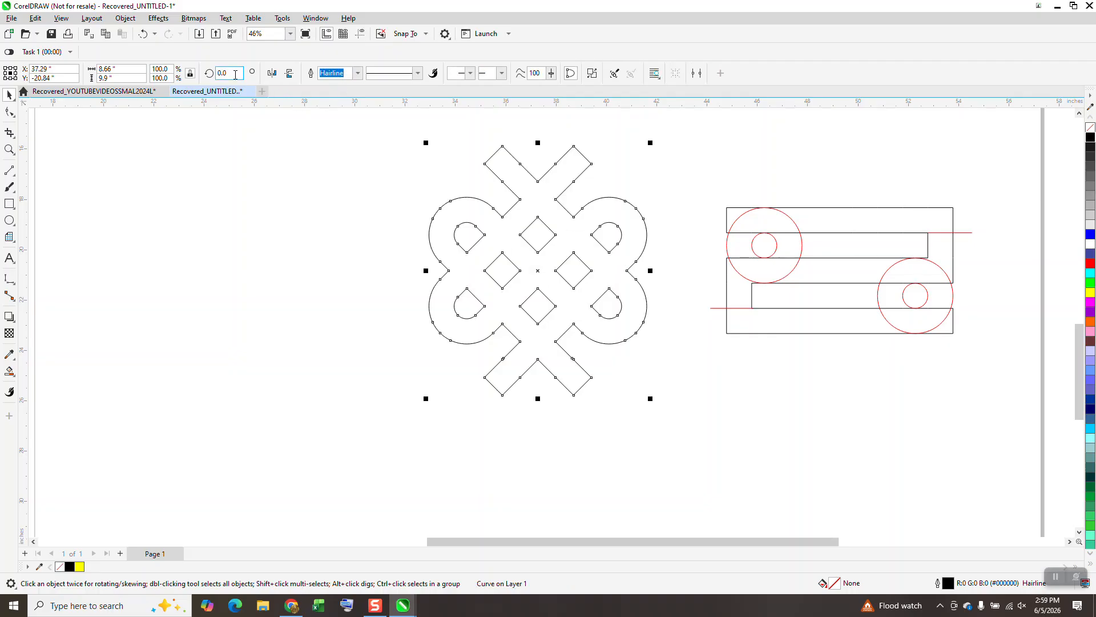
text(90)
key(Return)
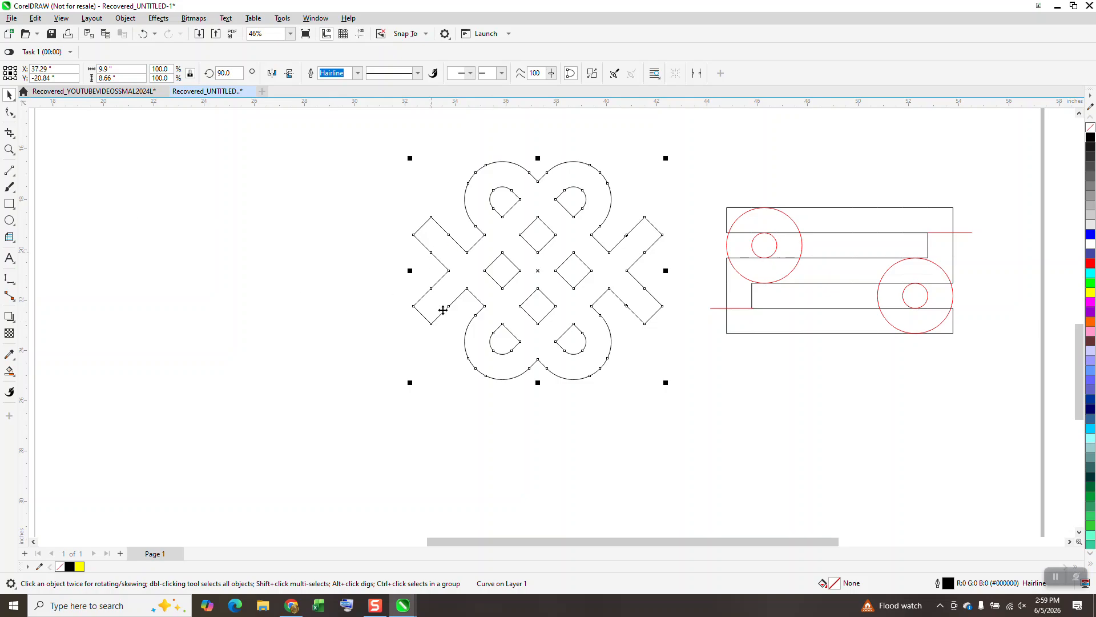
Draw a vertical line on each side of the knot, joining the outermost top and bottom corners of the two arm ends
click(10, 150)
drag(372, 181, 503, 323)
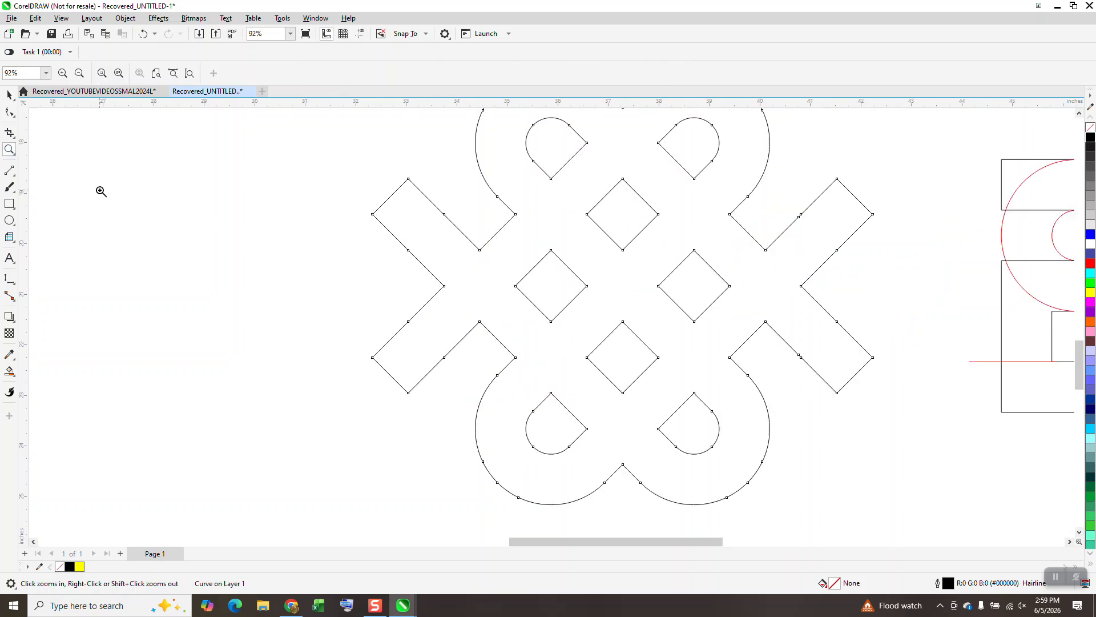
click(13, 174)
click(58, 183)
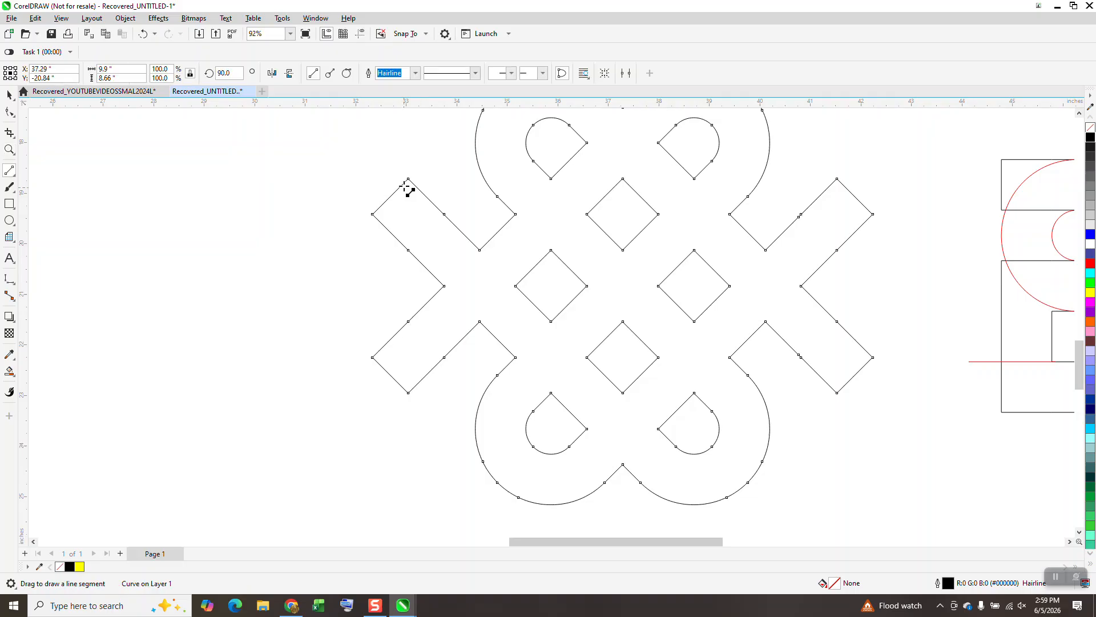
drag(408, 178, 409, 393)
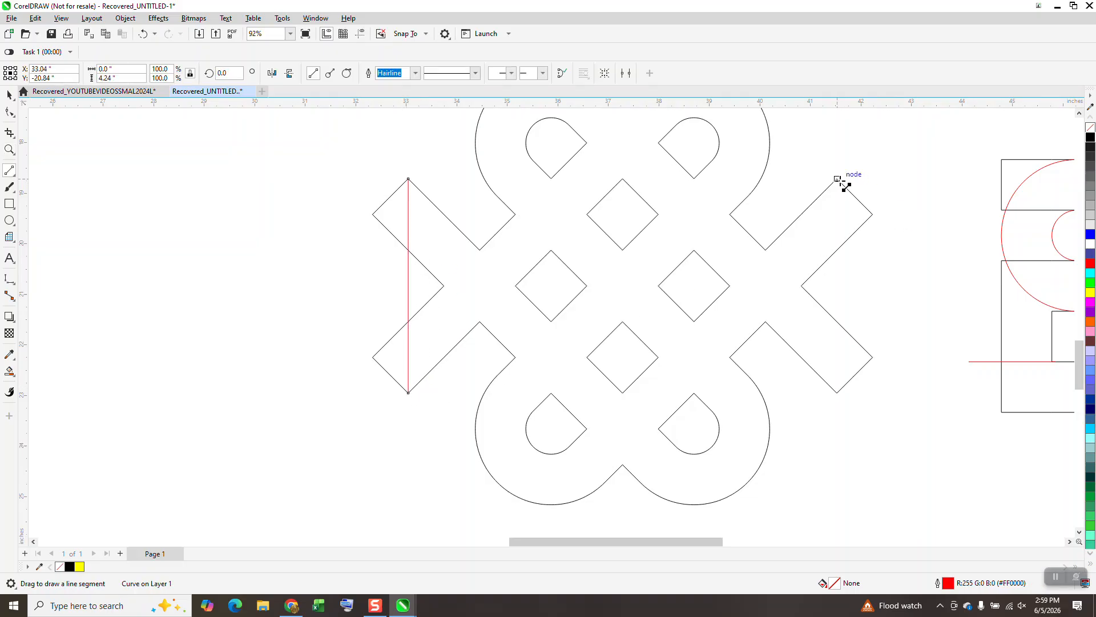
drag(838, 180, 837, 393)
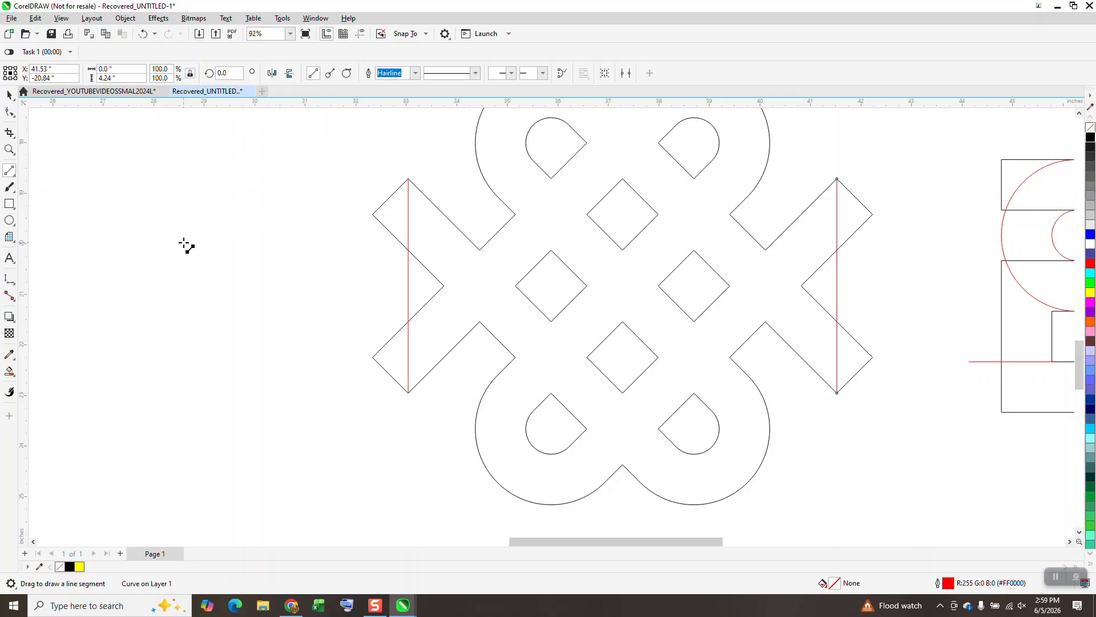
Smart-fill the knot body between the two vertical lines in black and move the filled copy to the left, clear of the outlines
click(9, 371)
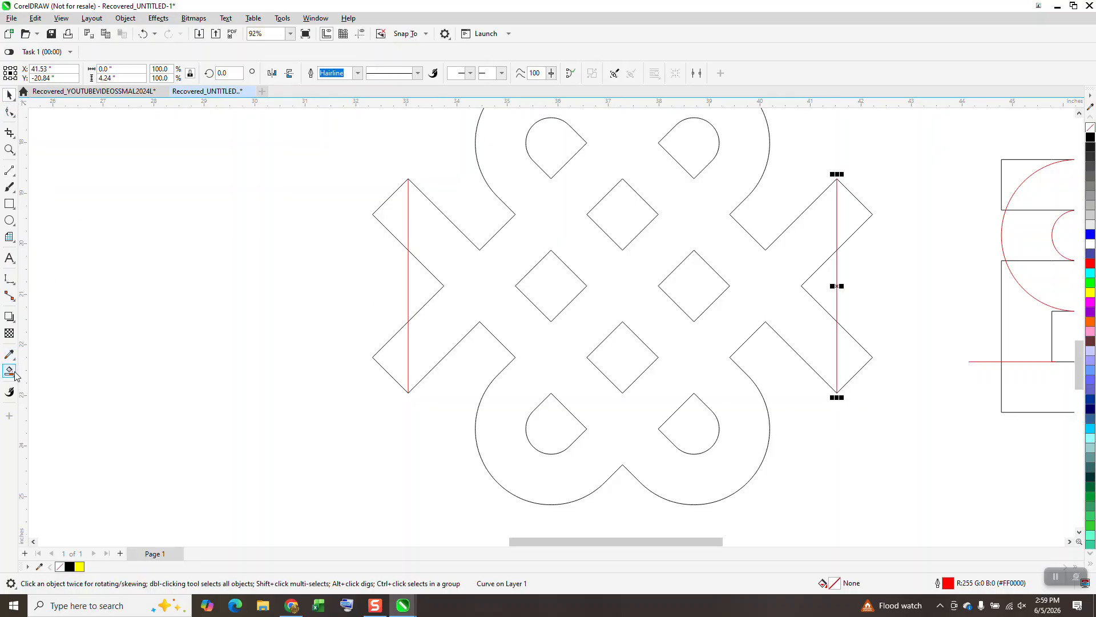
click(535, 341)
scroll(770, 398, down, 2)
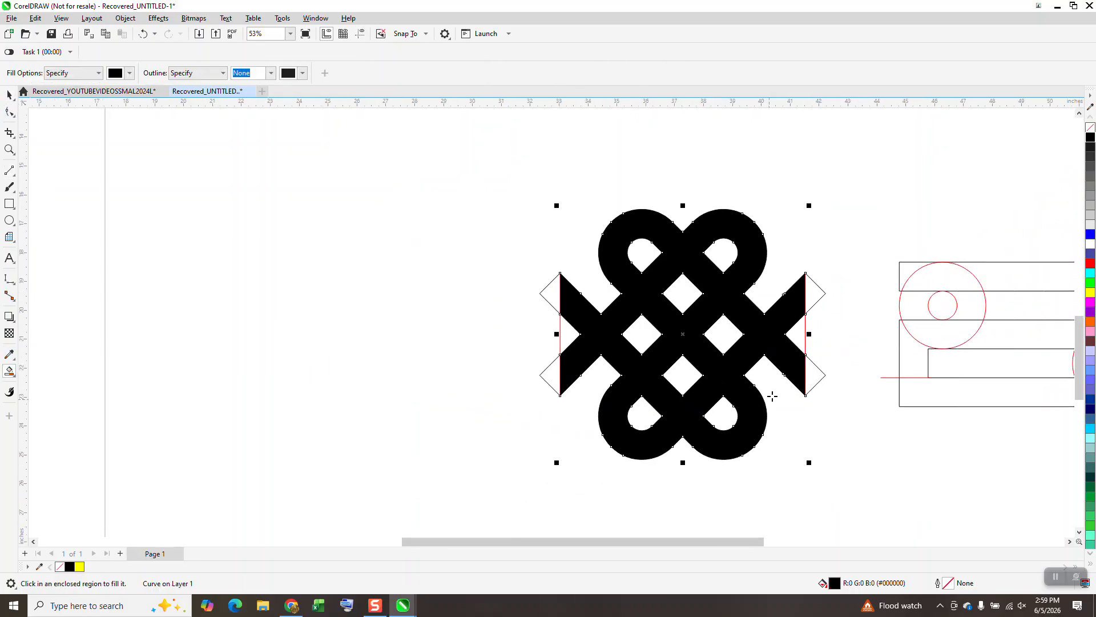
key(shift+Left)
scroll(454, 289, down, 2)
Delete the original knot outline together with the two vertical cutting lines
click(10, 94)
drag(497, 193, 847, 453)
drag(721, 435, 722, 436)
key(Delete)
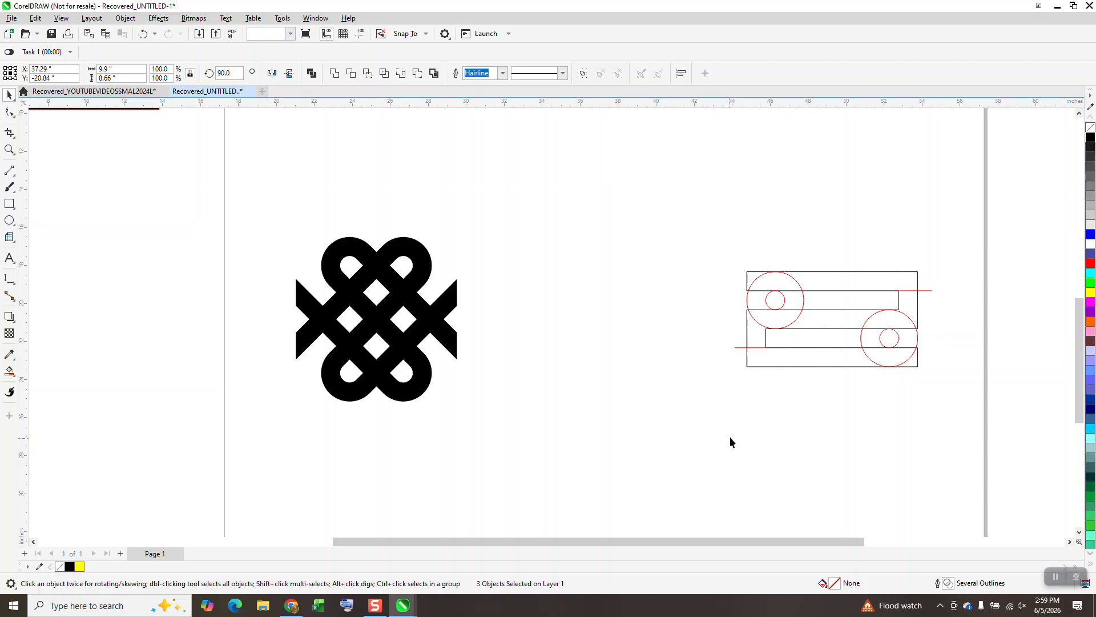
Move the grouped construction outlines off the page, to its left and below the yellow sample
drag(959, 439, 978, 452)
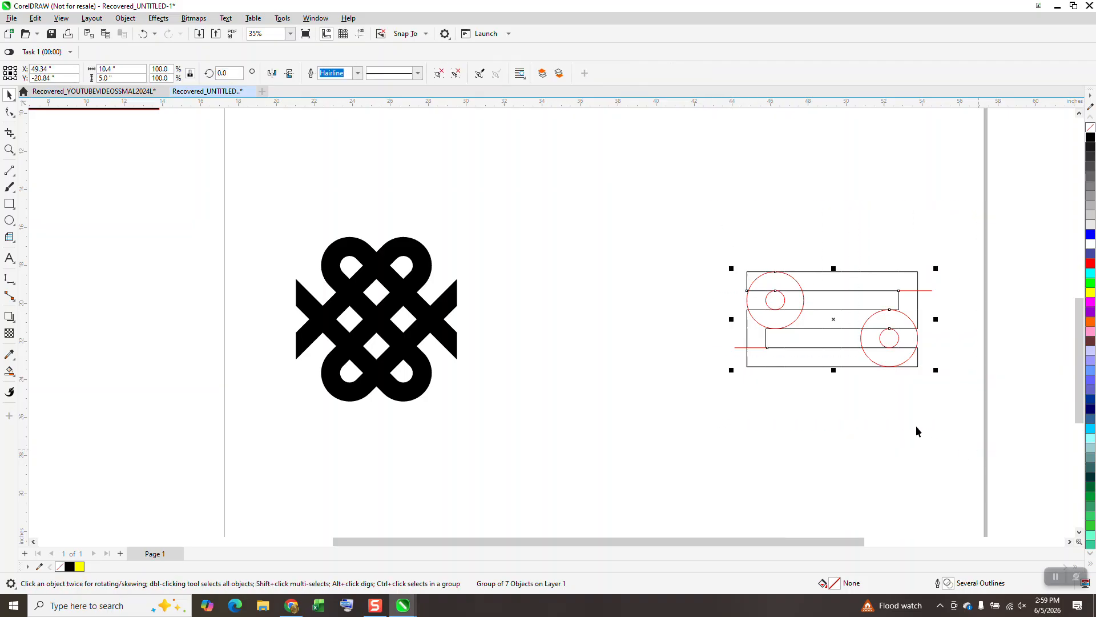
scroll(916, 427, down, 1)
drag(849, 344, 190, 276)
Centre the black knot on the page, scale it to 31.2% and place it near the page's upper-right corner
click(368, 332)
scroll(486, 340, down, 1)
drag(507, 341, 658, 340)
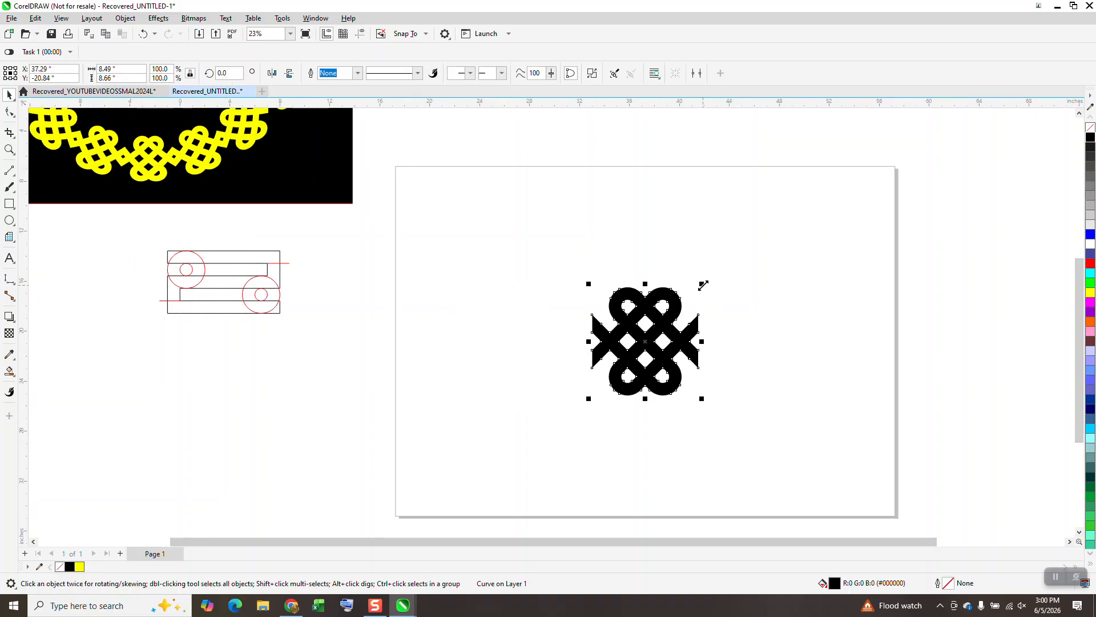
drag(703, 285, 796, 230)
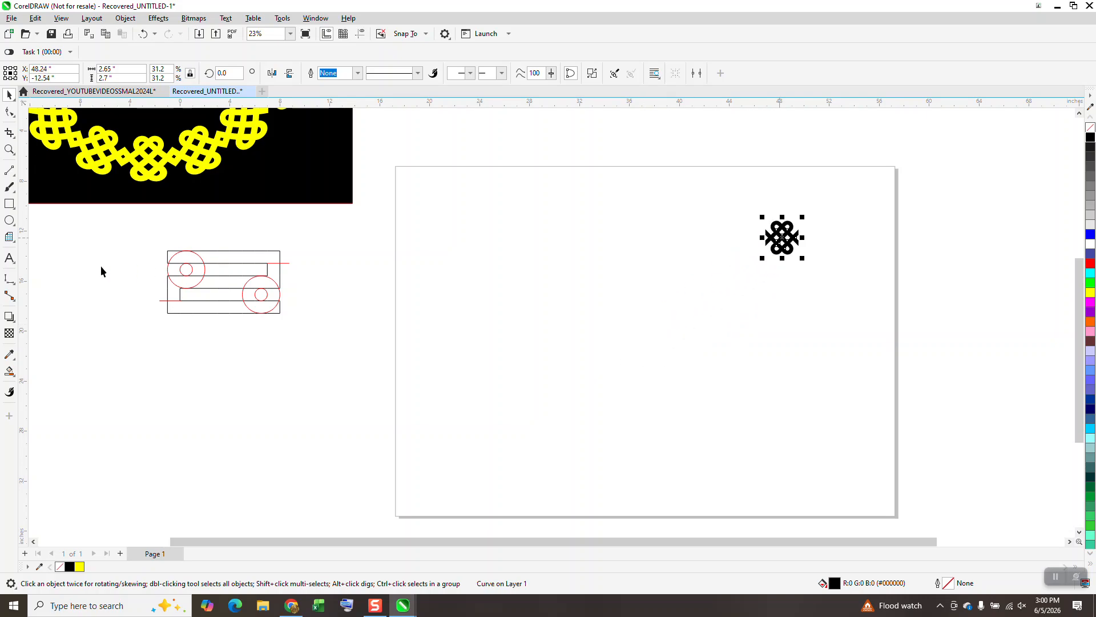
Draw a circle about 21.62 inches wide centred on the page and add a concentric inner circle about 17.92 inches wide
click(9, 221)
mouse_move(702, 230)
mouse_down()
mouse_move(564, 483)
mouse_move(566, 500)
mouse_up()
key(p)
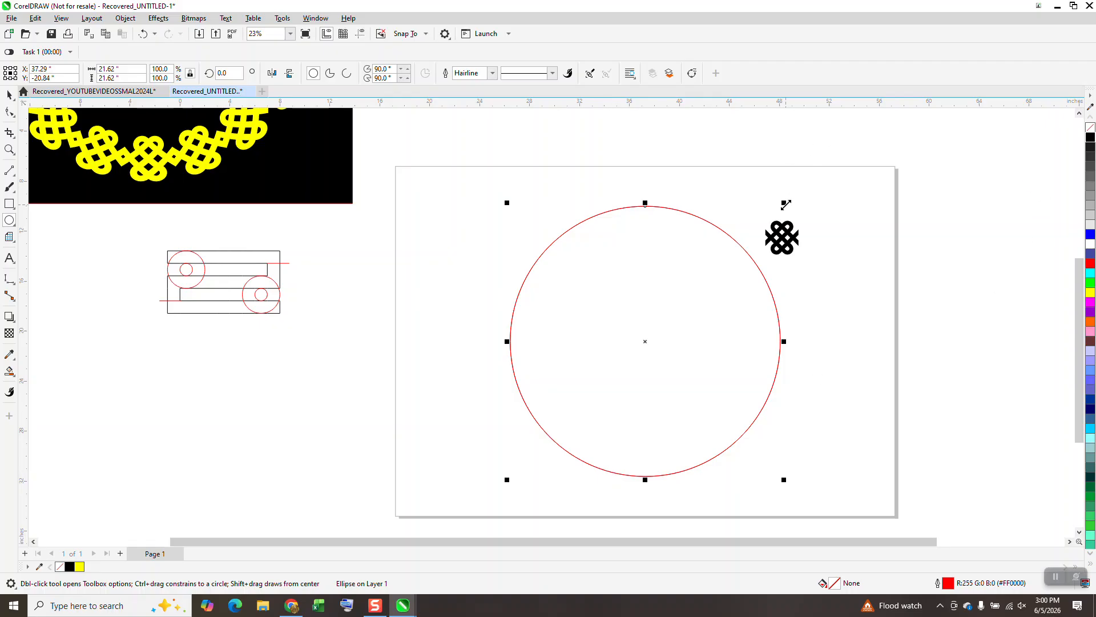
drag(785, 202, 772, 223)
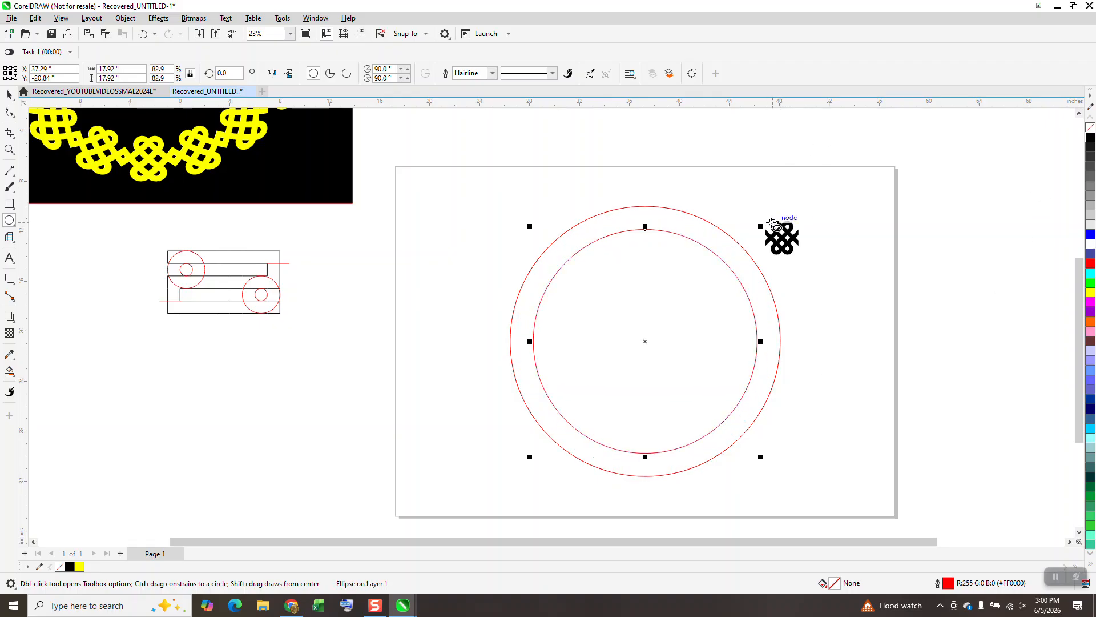
Draw a vertical line about 28.18 inches long, centre it on the page, rotate it 10 degrees and add a horizontally mirrored copy
click(10, 170)
mouse_move(465, 156)
mouse_down()
mouse_move(411, 450)
mouse_move(446, 506)
mouse_up()
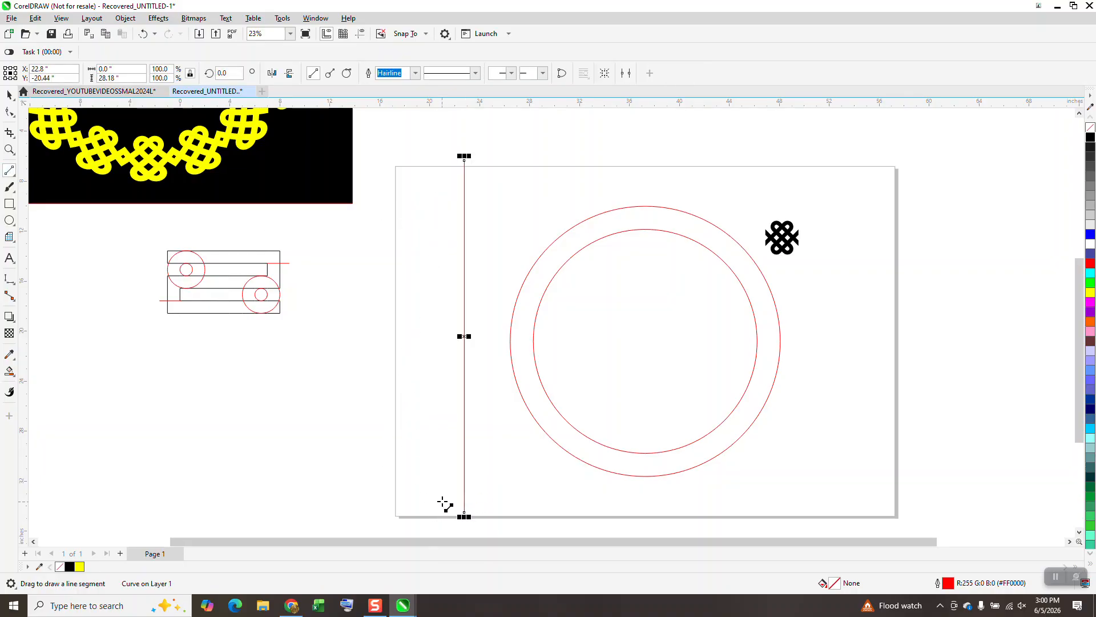
key(p)
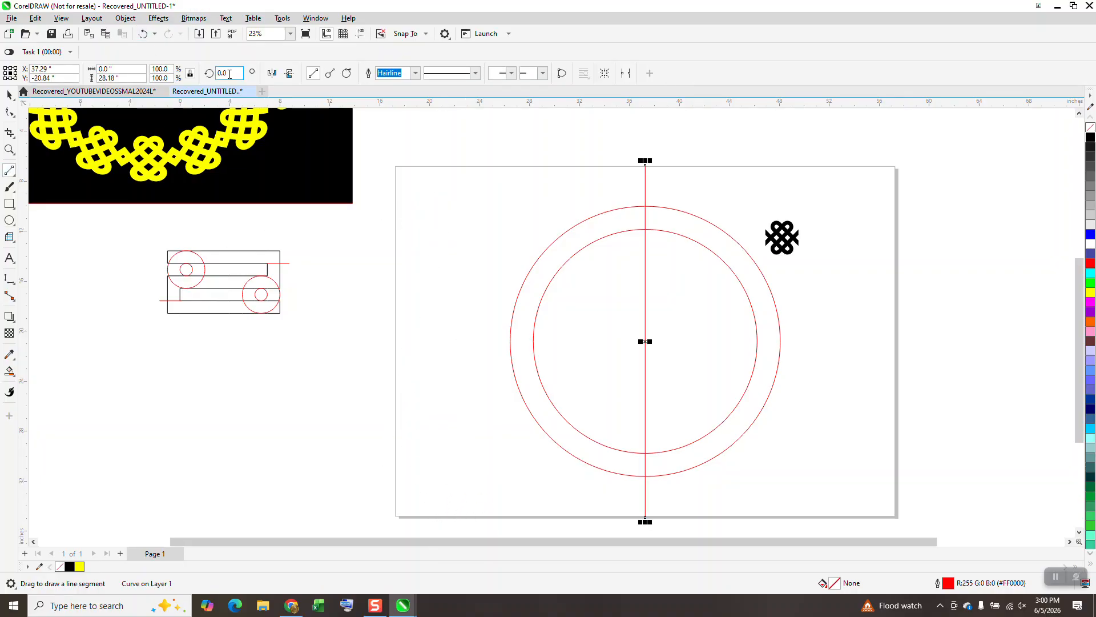
text(10)
key(Return)
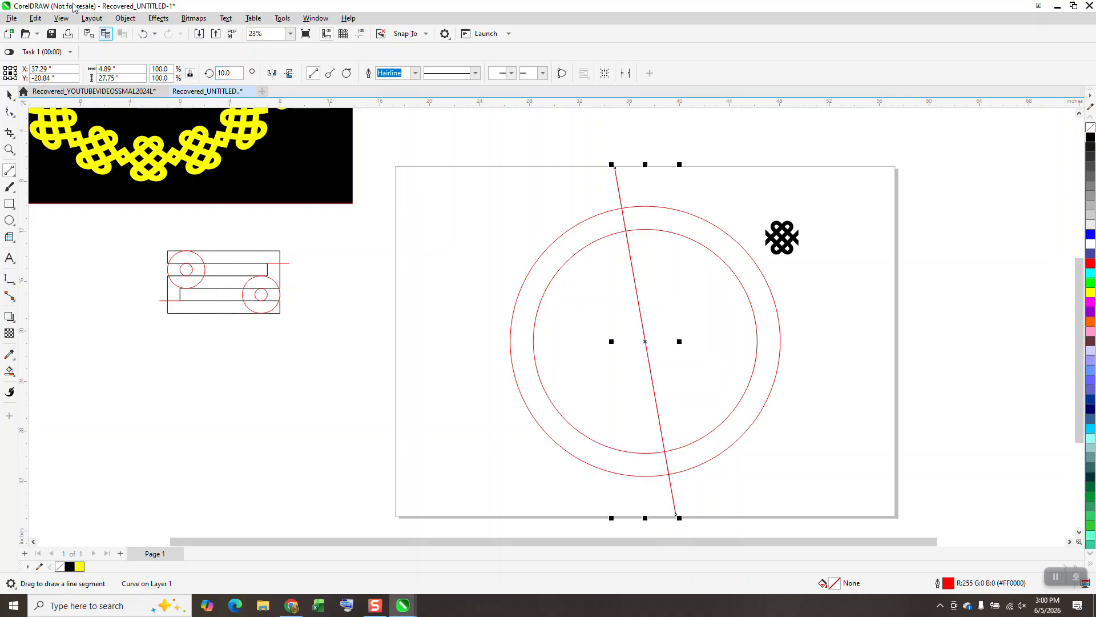
click(273, 75)
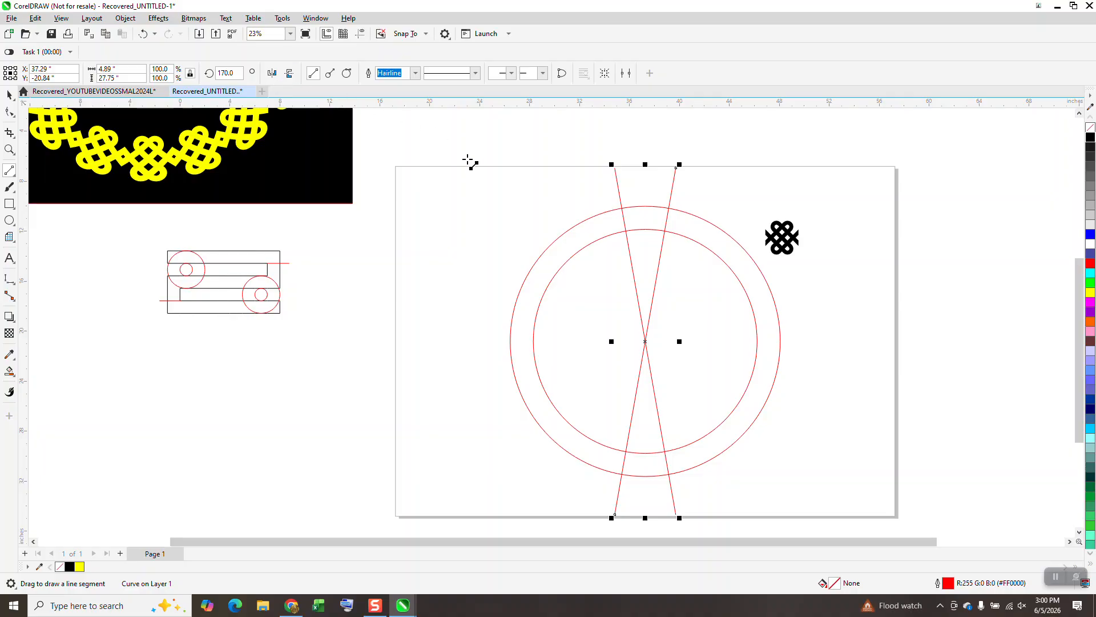
Smart-fill the ring's top sector, move the filled piece 24 inches right and change it to an unfilled black outline
click(8, 374)
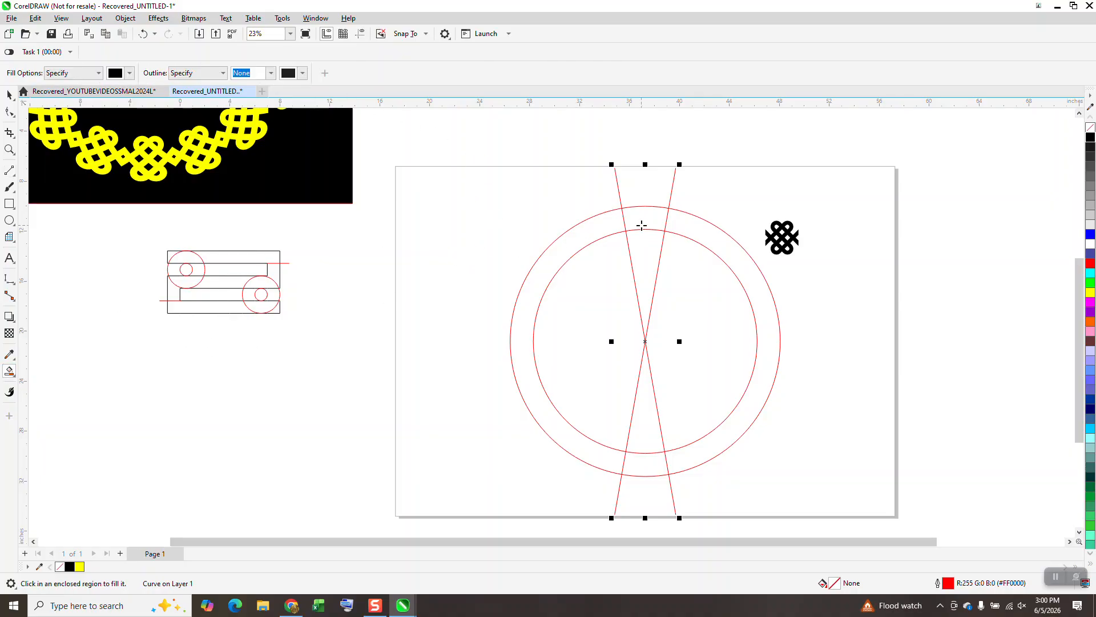
click(642, 225)
key(Right)
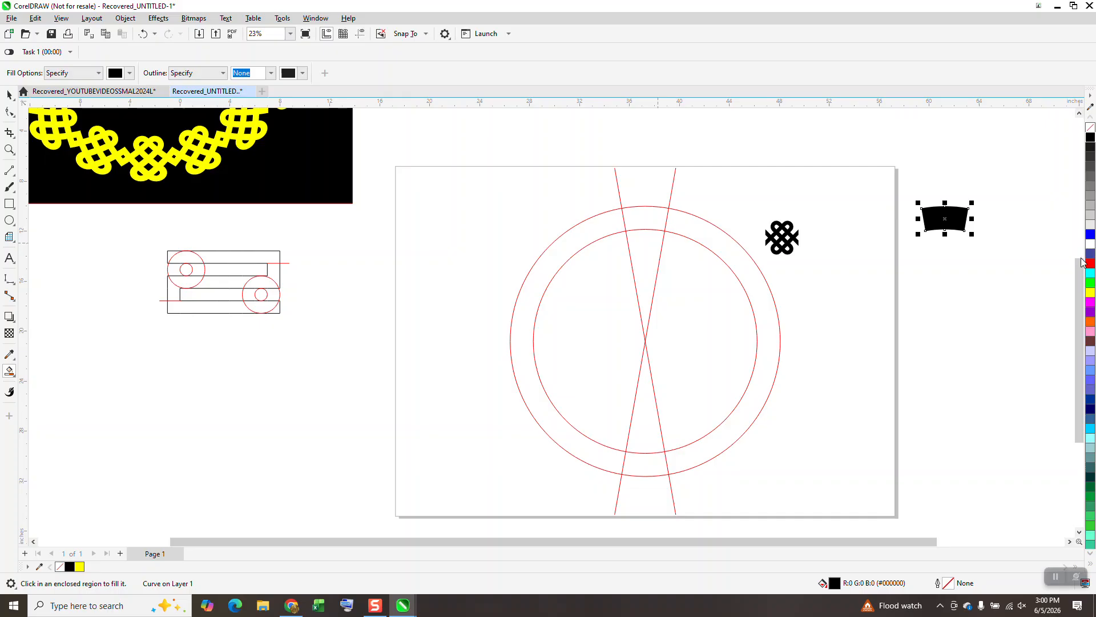
click(1090, 127)
right_click(1092, 137)
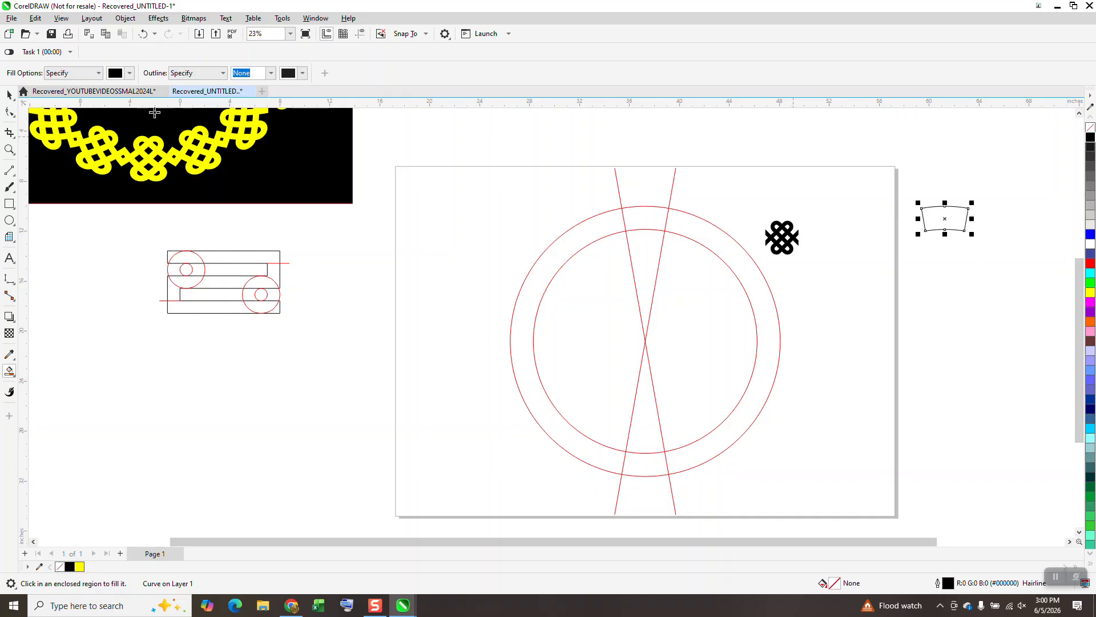
Move the small knot up and apply an envelope to it, taken from the ring-sector outline
click(9, 95)
drag(779, 240, 812, 200)
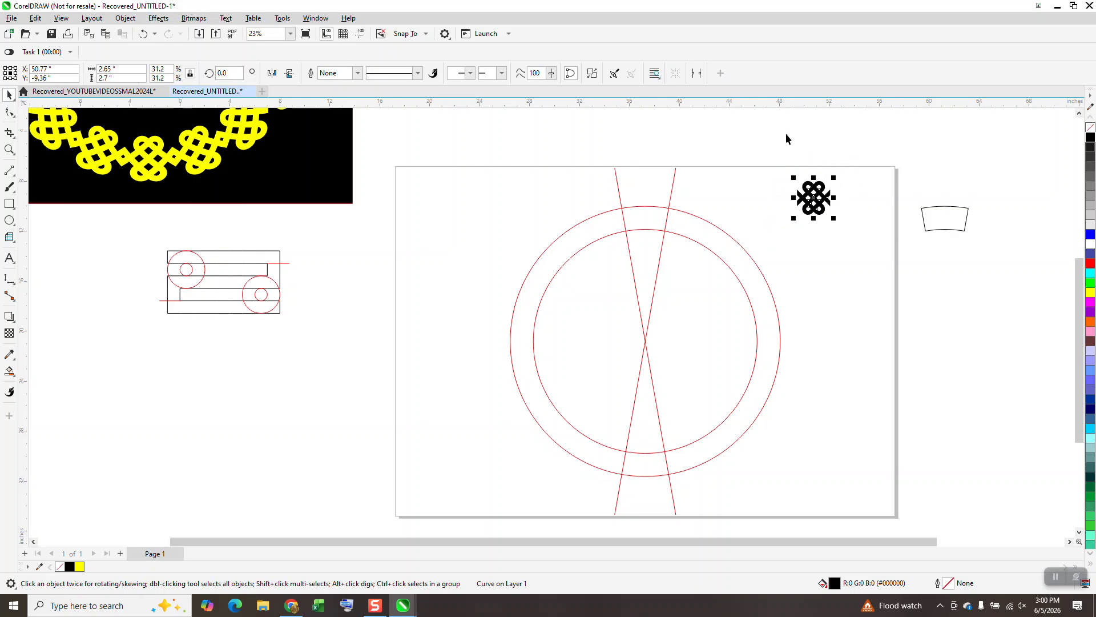
click(159, 19)
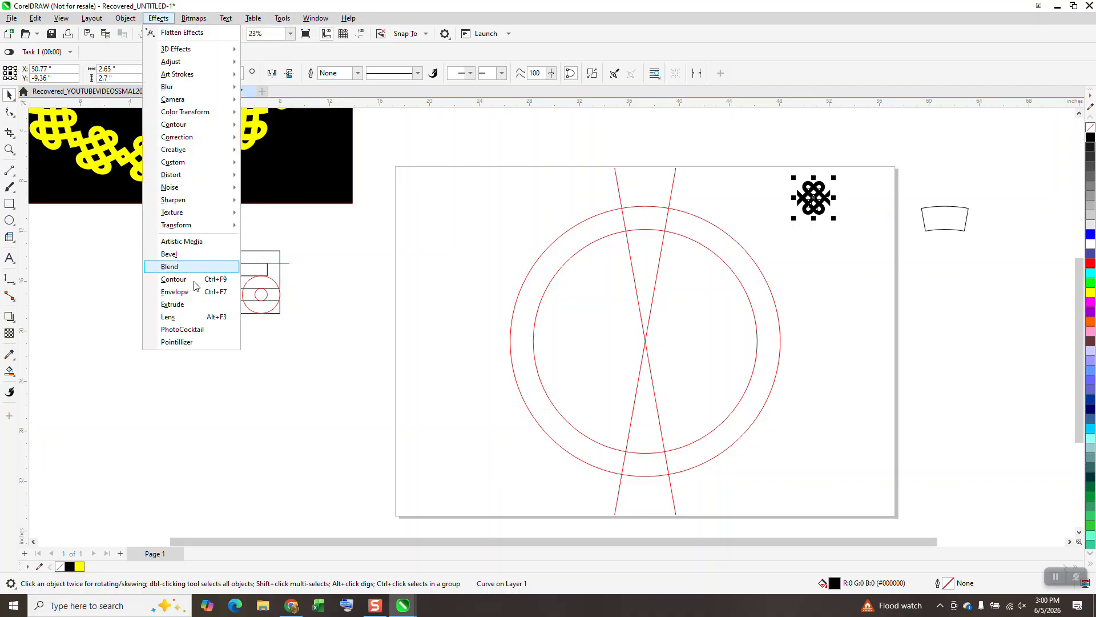
click(174, 291)
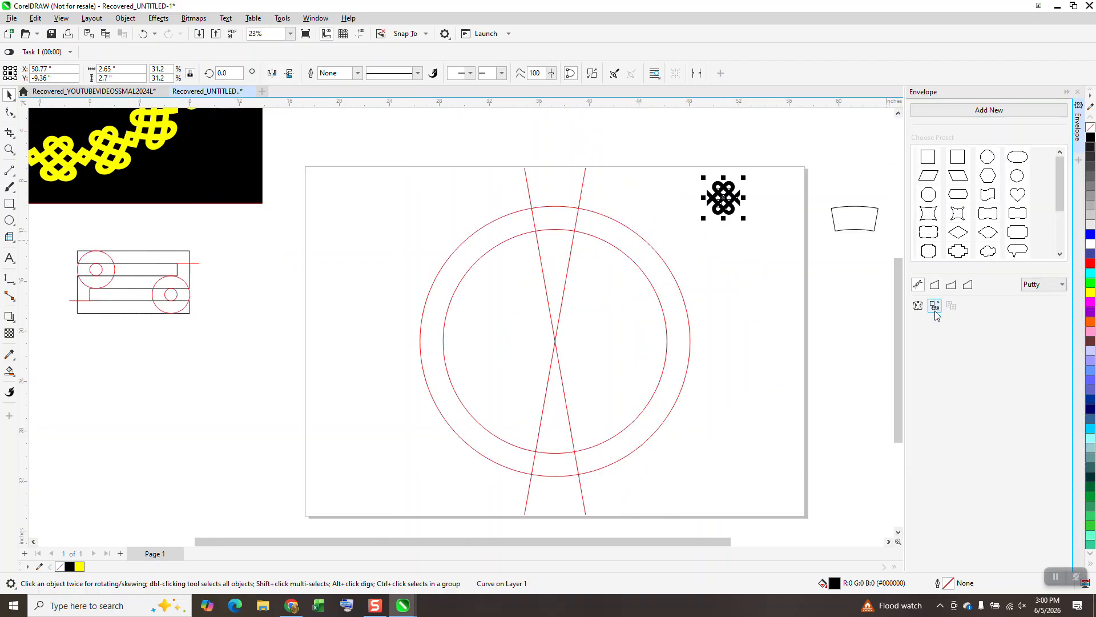
click(854, 221)
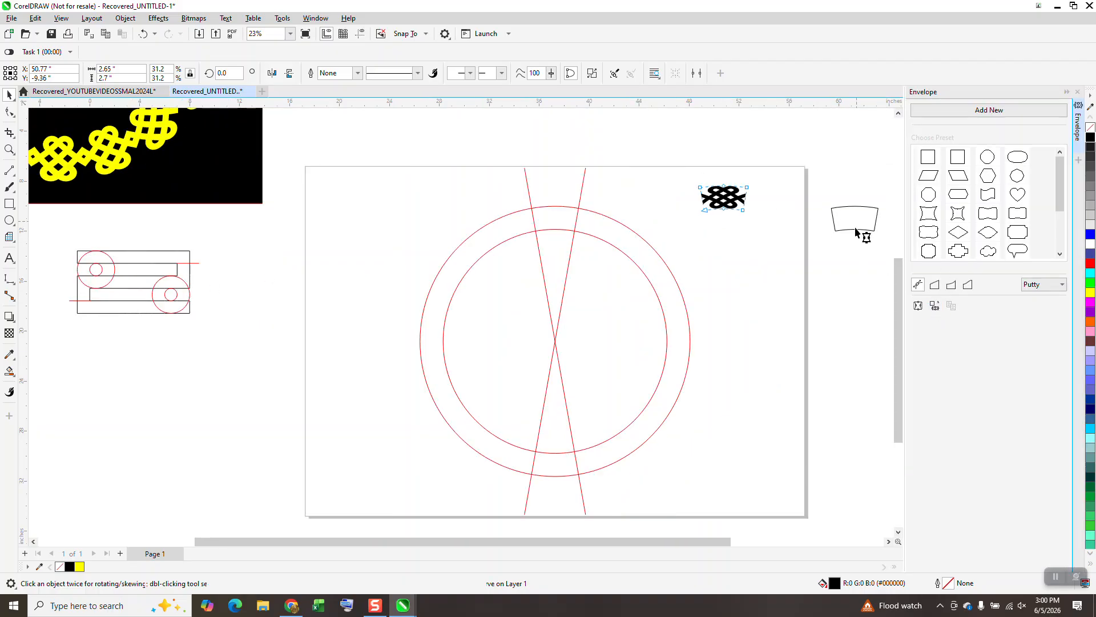
key(space)
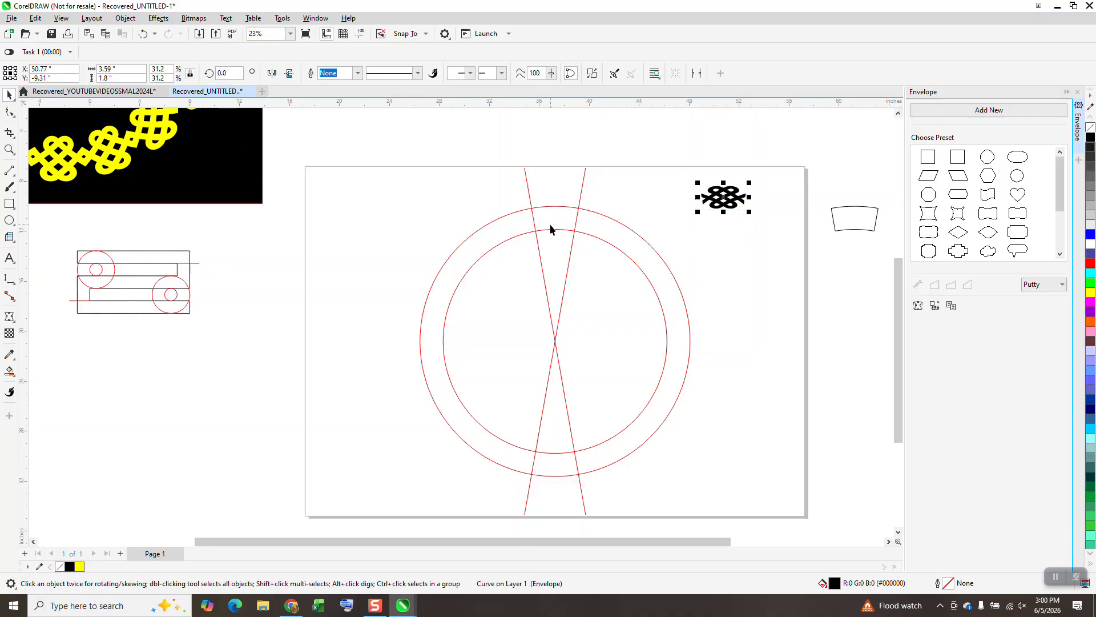
Centre the enveloped knot horizontally and vertically on the ring-sector outline
shift+click(866, 224)
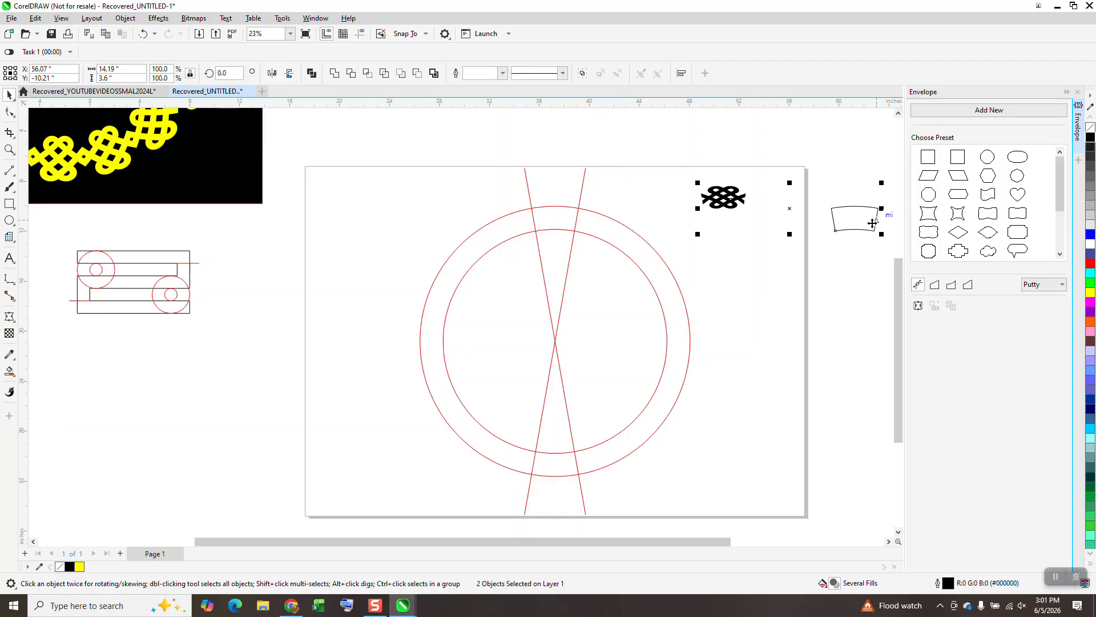
key(c)
key(e)
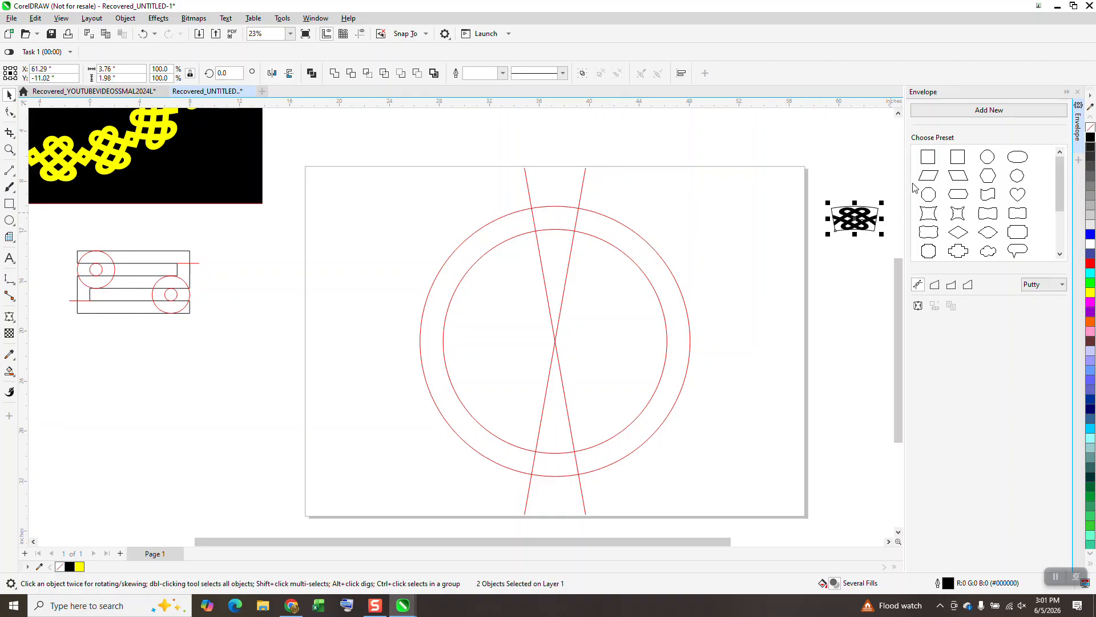
Clear the ring-sector outline away from the knot and move the knot 24 inches left into the ring's top sector
click(823, 157)
click(880, 218)
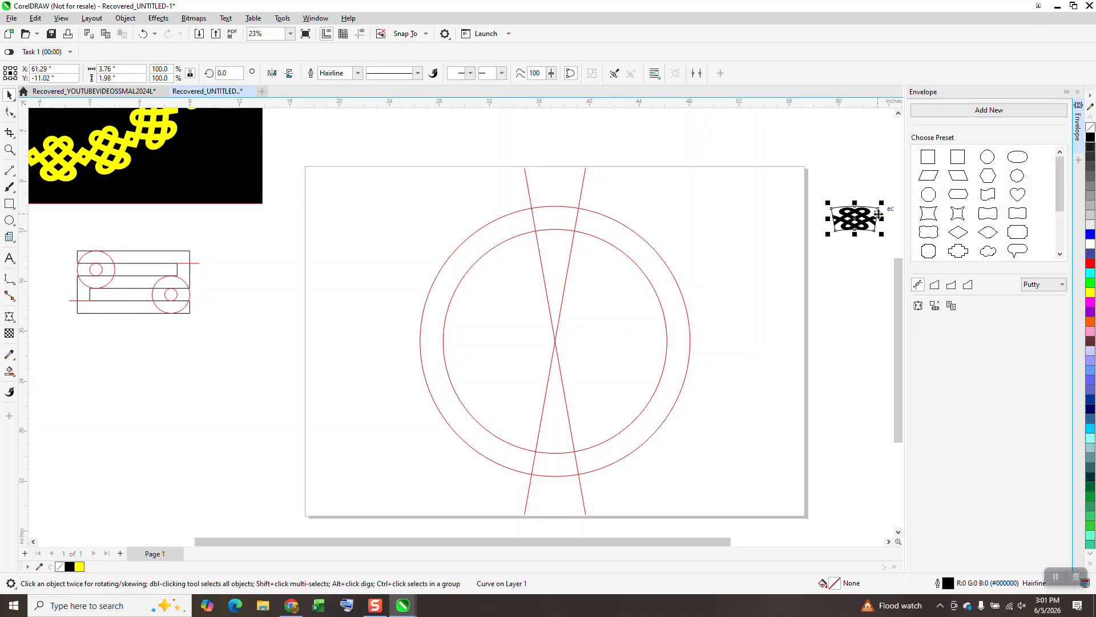
key(Up)
click(872, 221)
key(Left)
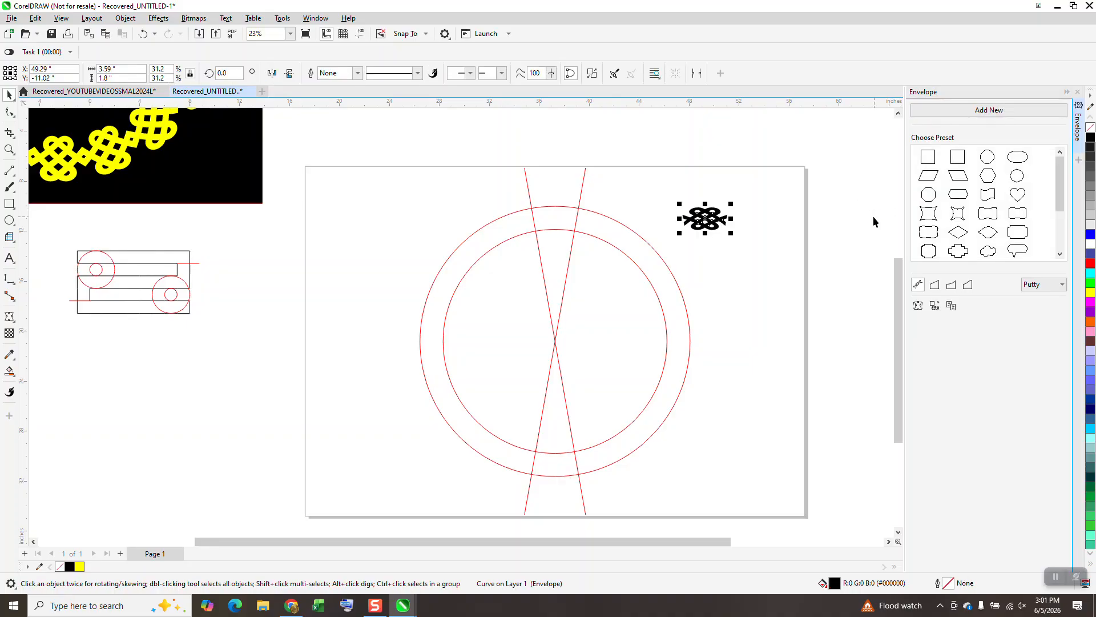
key(Left)
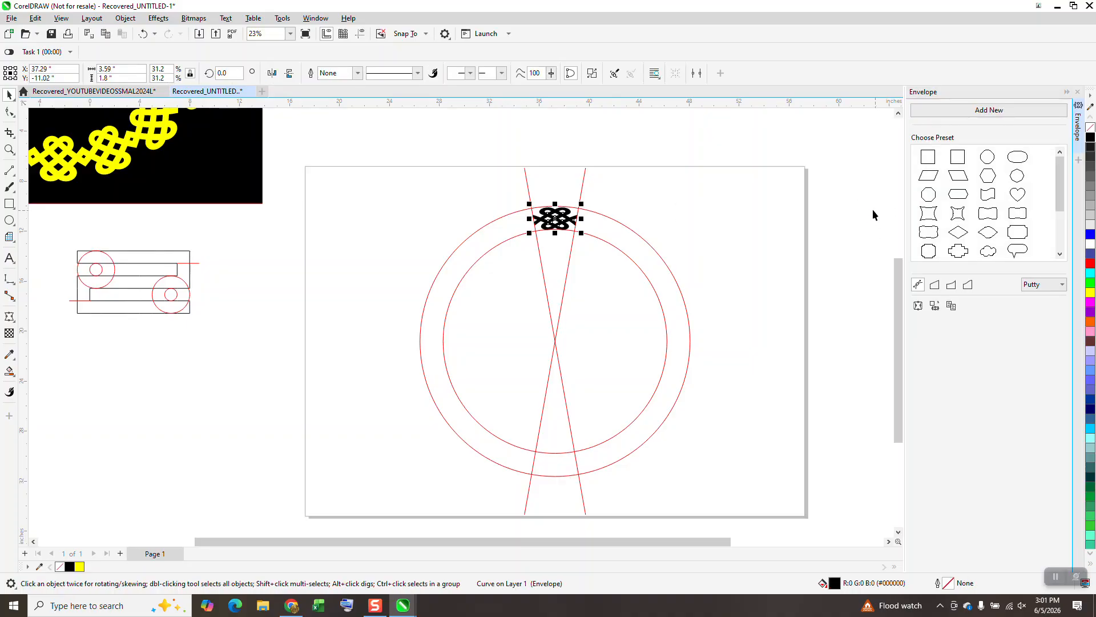
Try to remove the circle segments outside the two crossing lines with Virtual Segment Delete, and undo the deletion
click(18, 139)
click(57, 159)
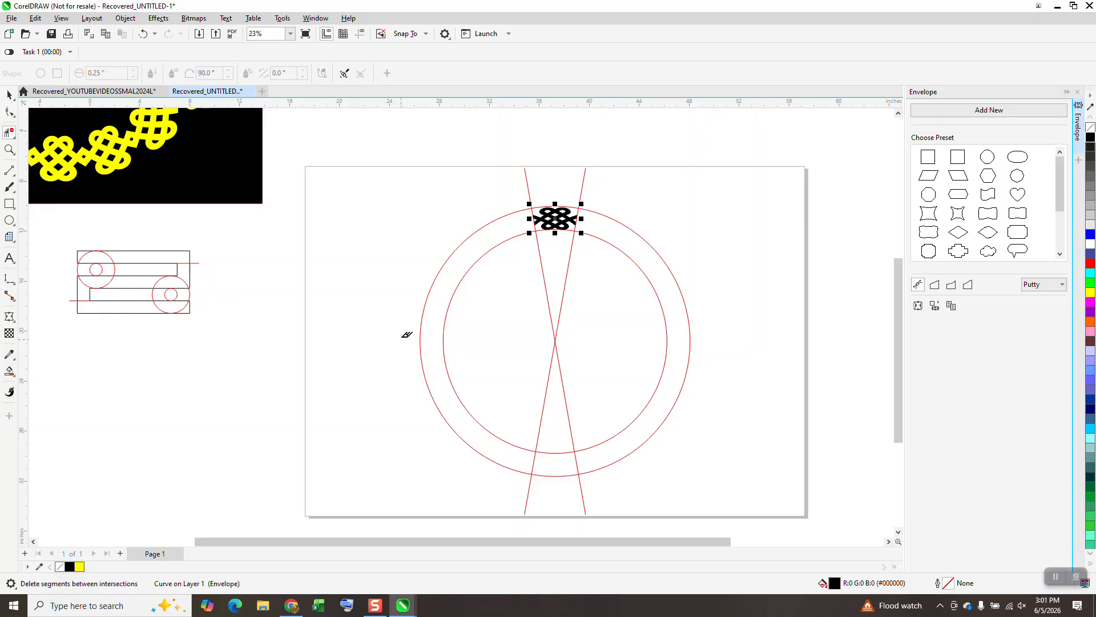
drag(407, 311, 786, 376)
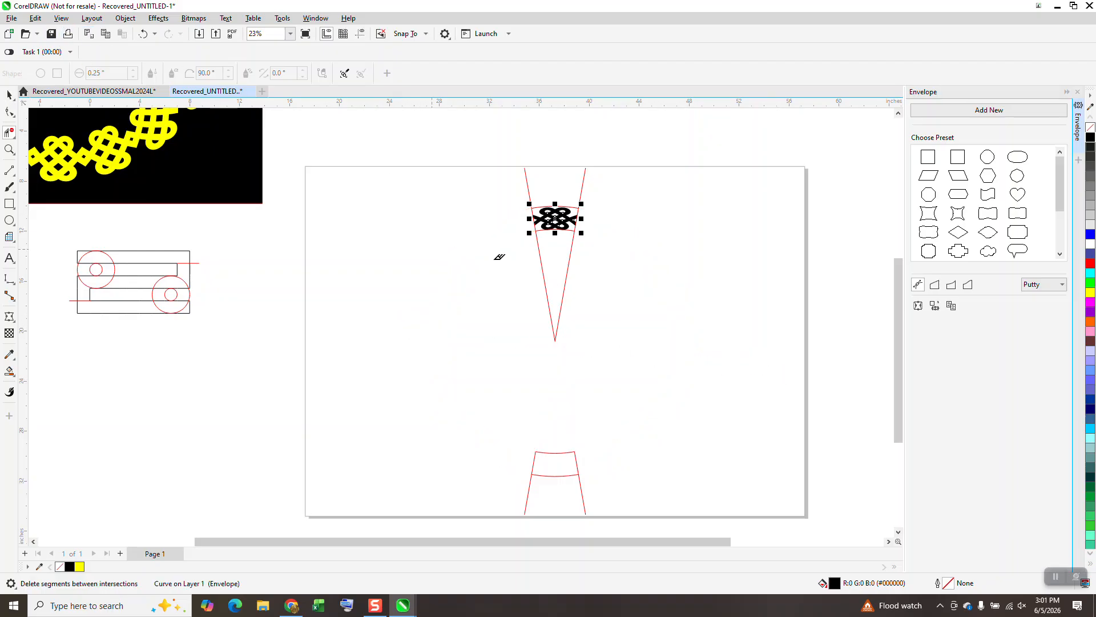
click(142, 33)
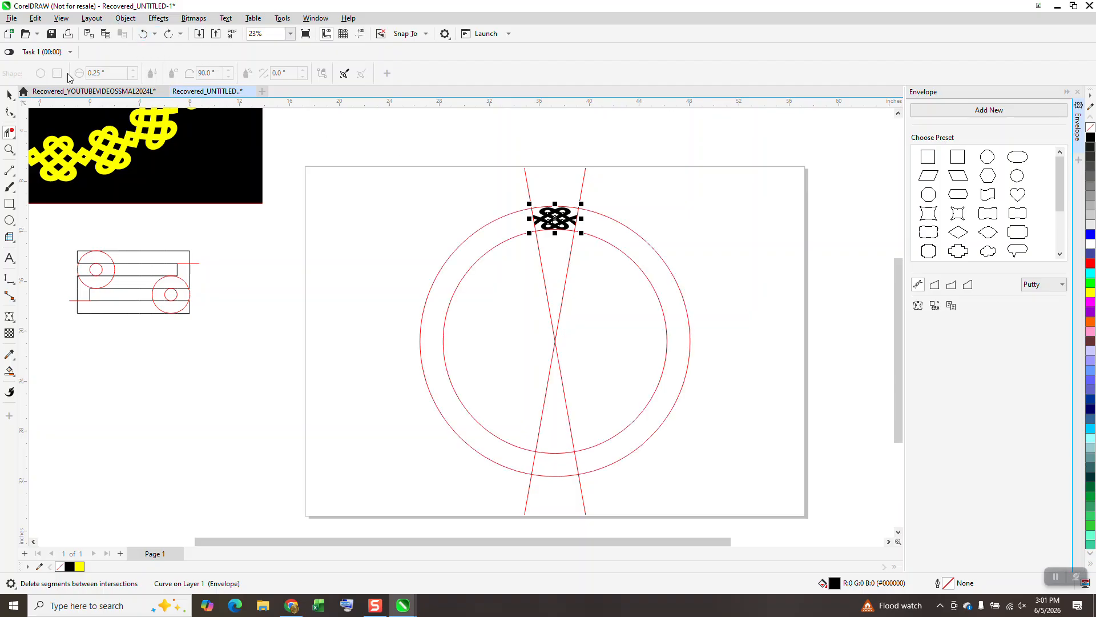
Move the knot 24 inches right out of the ring and delete the two circles and crossing lines
click(9, 95)
drag(478, 170, 602, 251)
key(shift+Right)
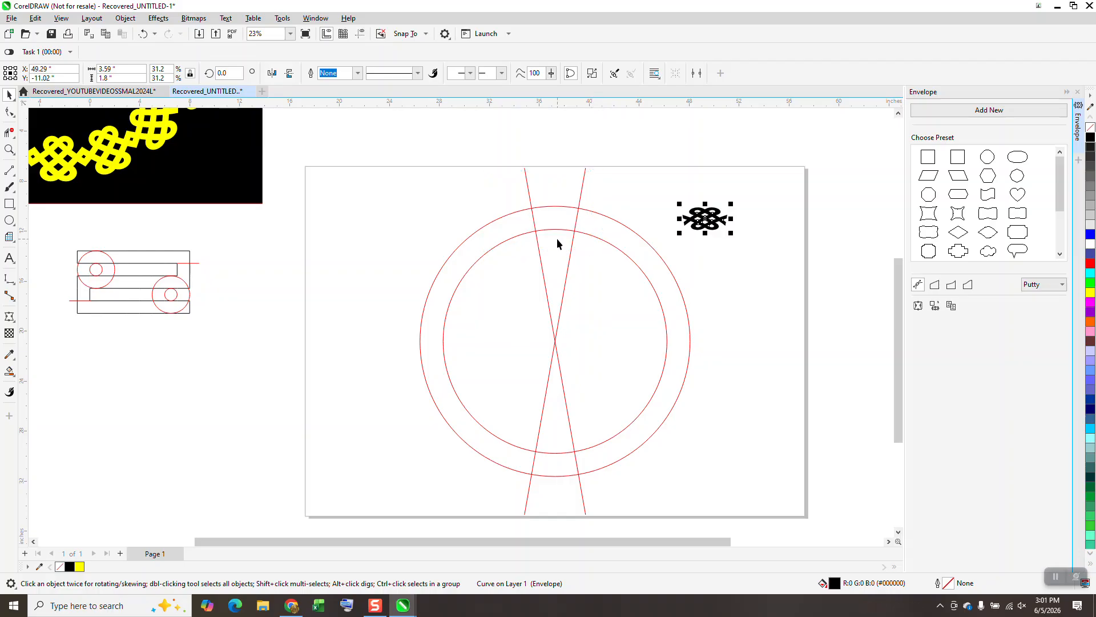
key(shift+Right)
scroll(600, 215, down, 1)
drag(440, 144, 726, 484)
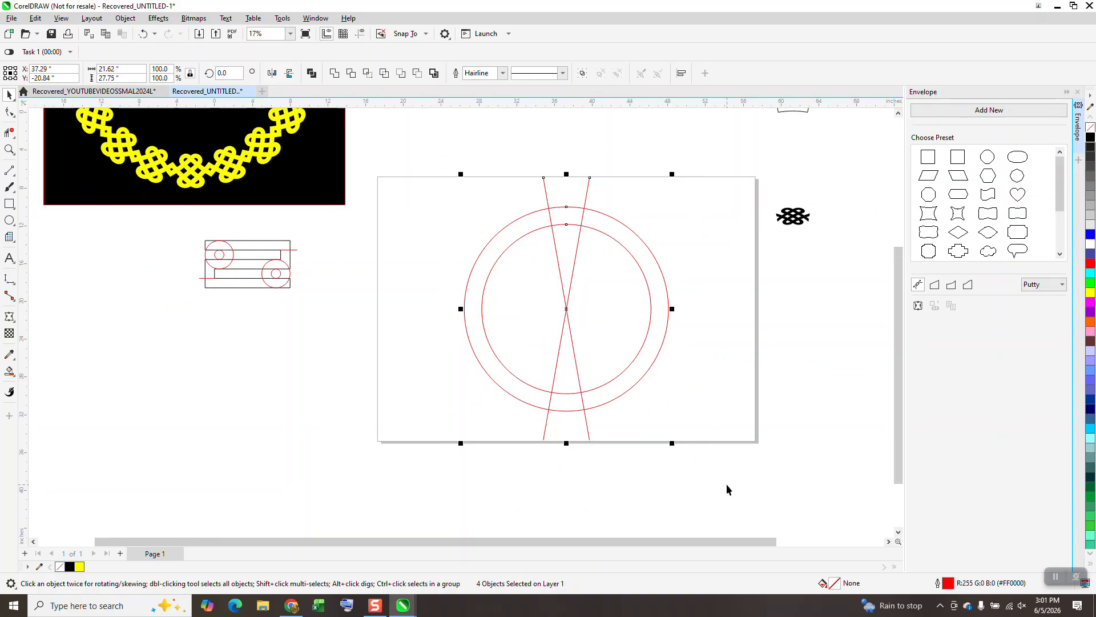
key(Delete)
Move the knot 24 inches left to its former place and give it a black hairline outline with no fill
click(806, 219)
key(shift+Left)
key(shift+Left)
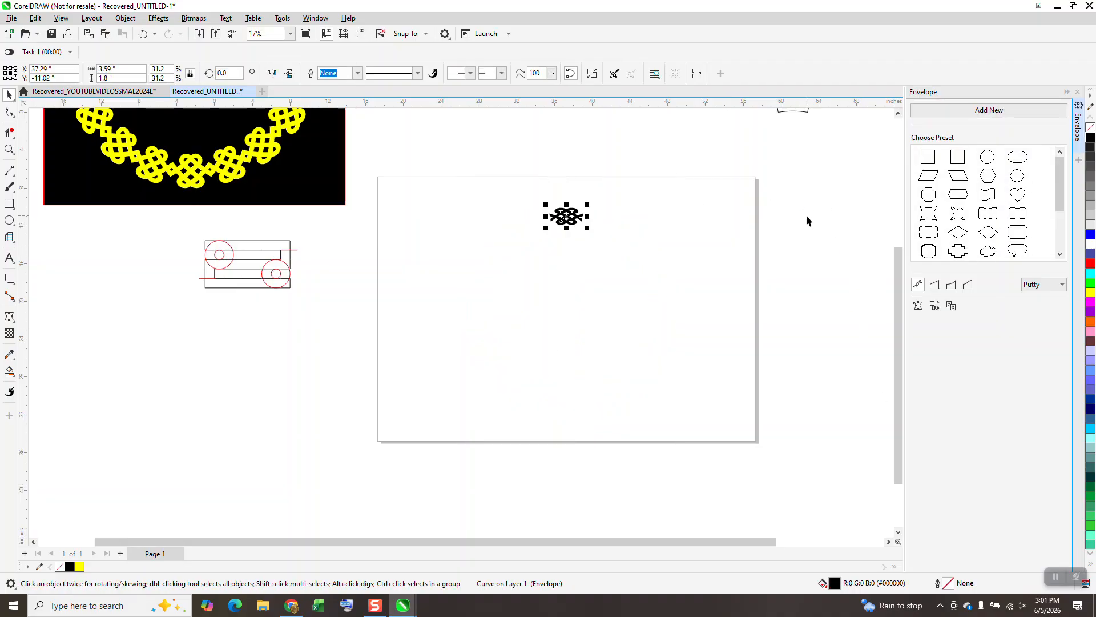
click(1090, 140)
right_click(1091, 139)
key(z)
drag(360, 166, 783, 470)
key(space)
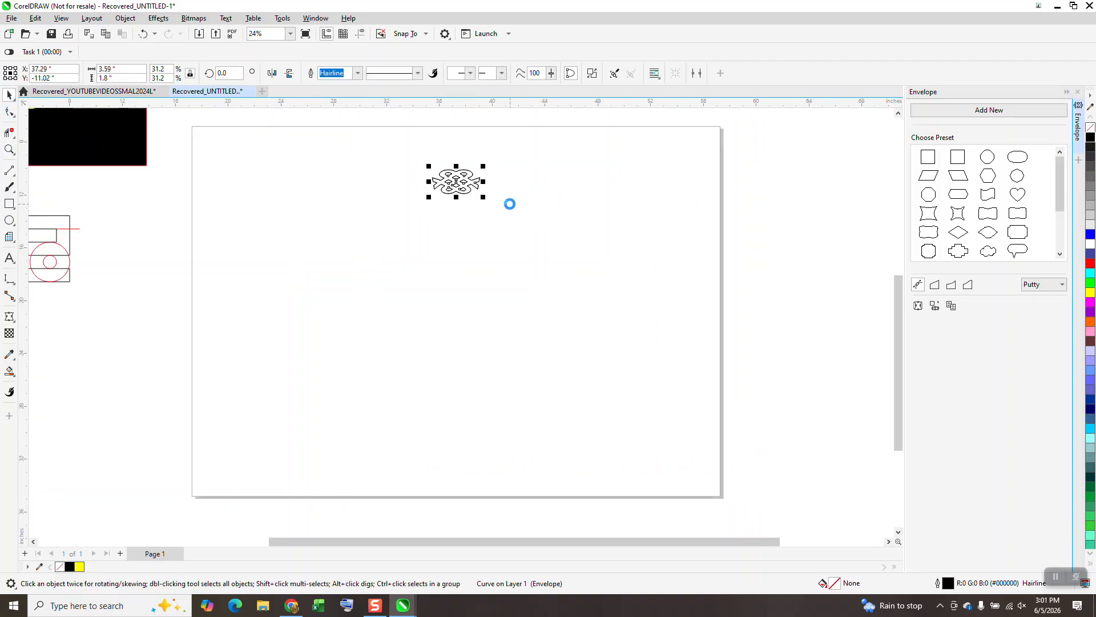
Make a copy of the knot rotated 20° about the ring's centre and check the joint between the two knots
click(239, 80)
text(20)
key(Return)
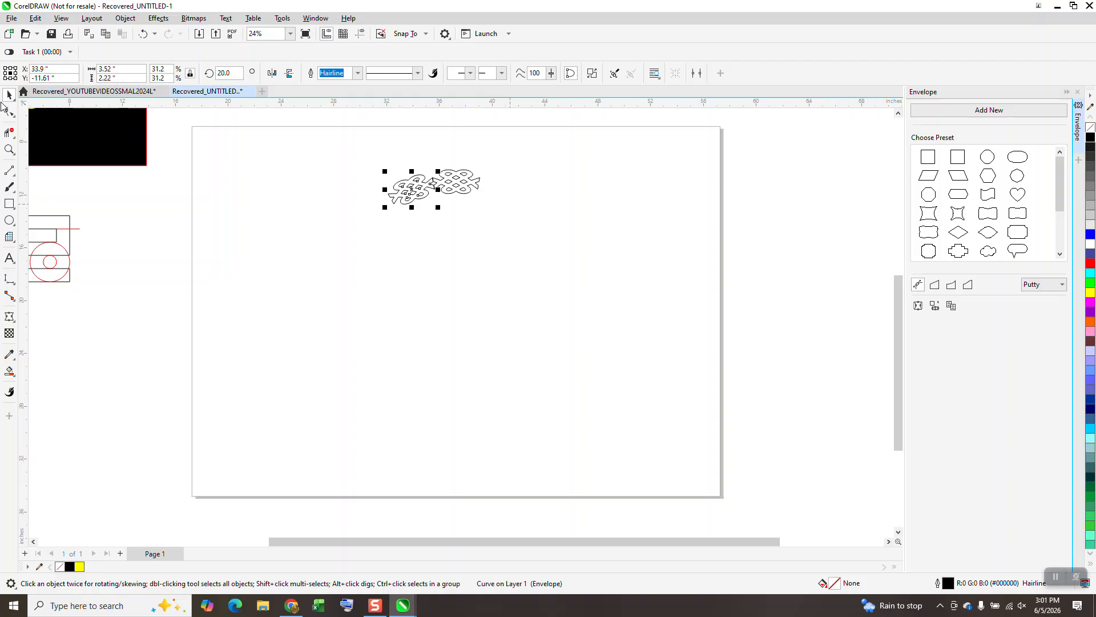
click(10, 149)
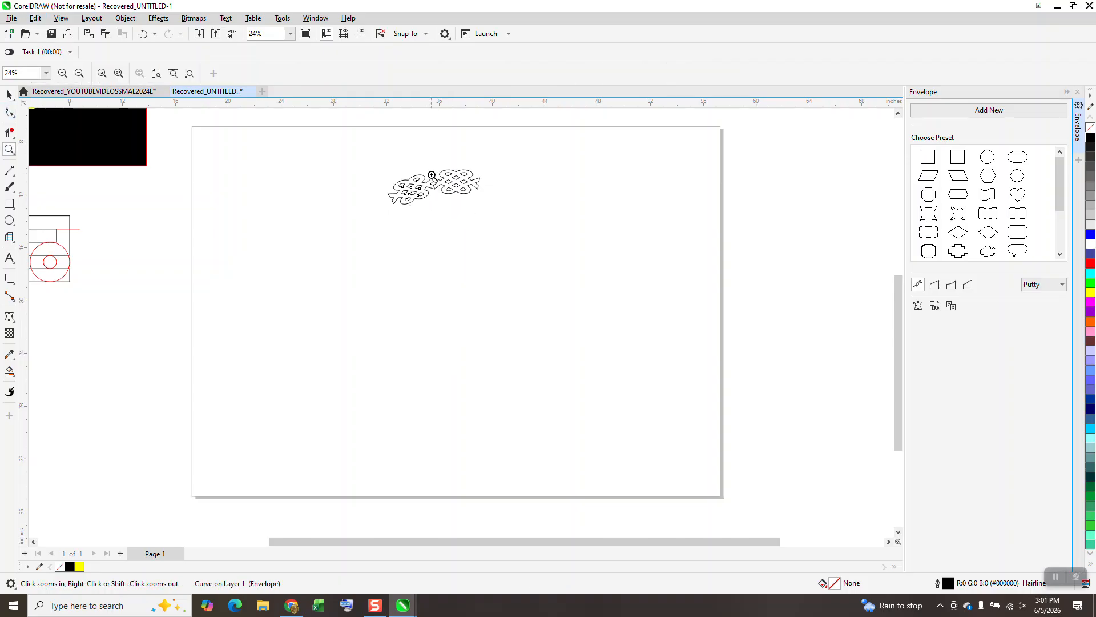
drag(429, 174, 451, 195)
scroll(462, 201, down, 1)
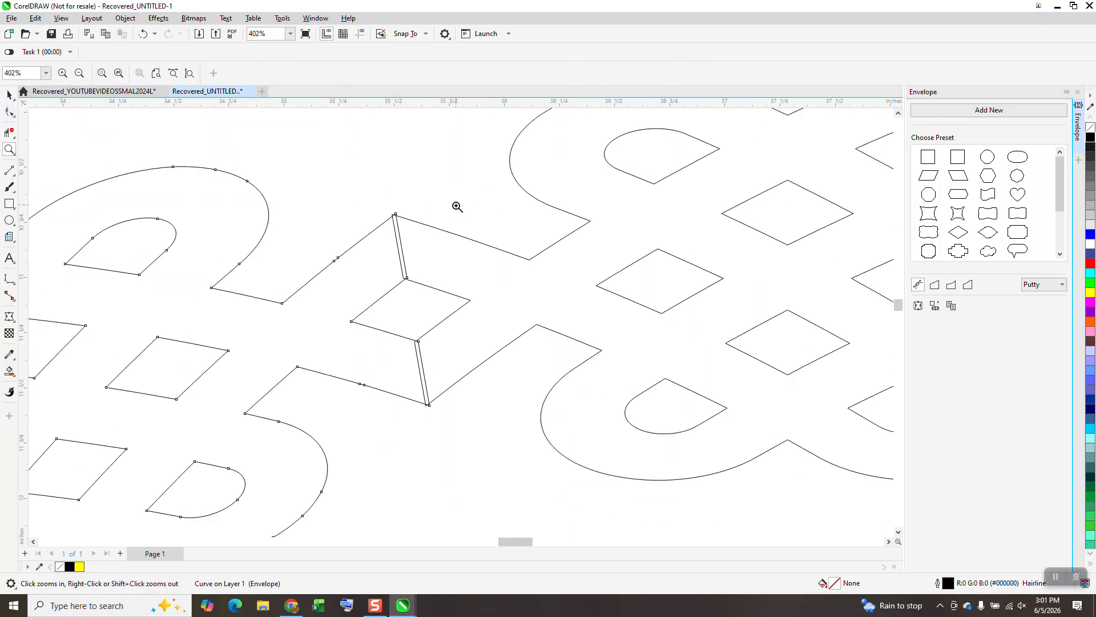
scroll(434, 207, down, 2)
scroll(426, 199, down, 1)
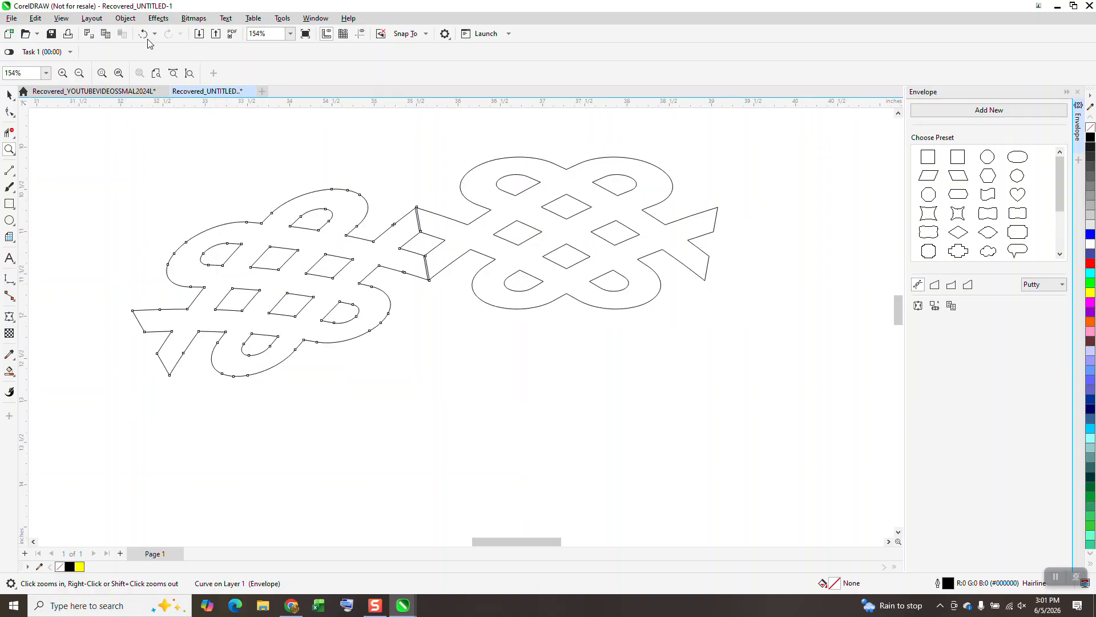
Undo the rotated copy, the outline styling, the knot moves and the deletion of the circles and crossing lines
click(143, 34)
click(9, 94)
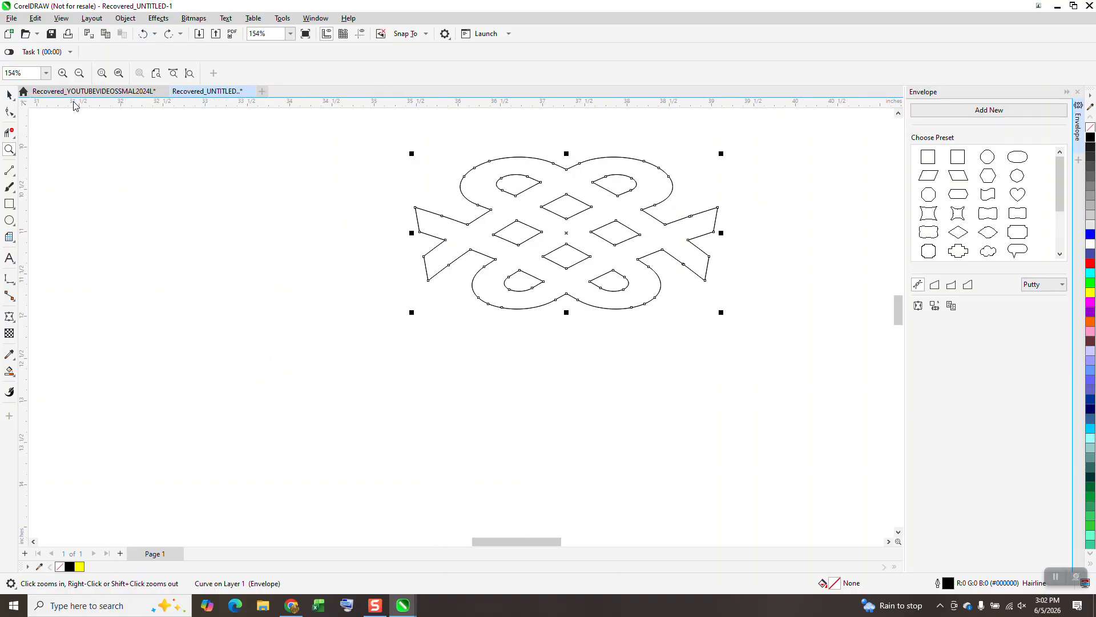
click(143, 34)
click(143, 33)
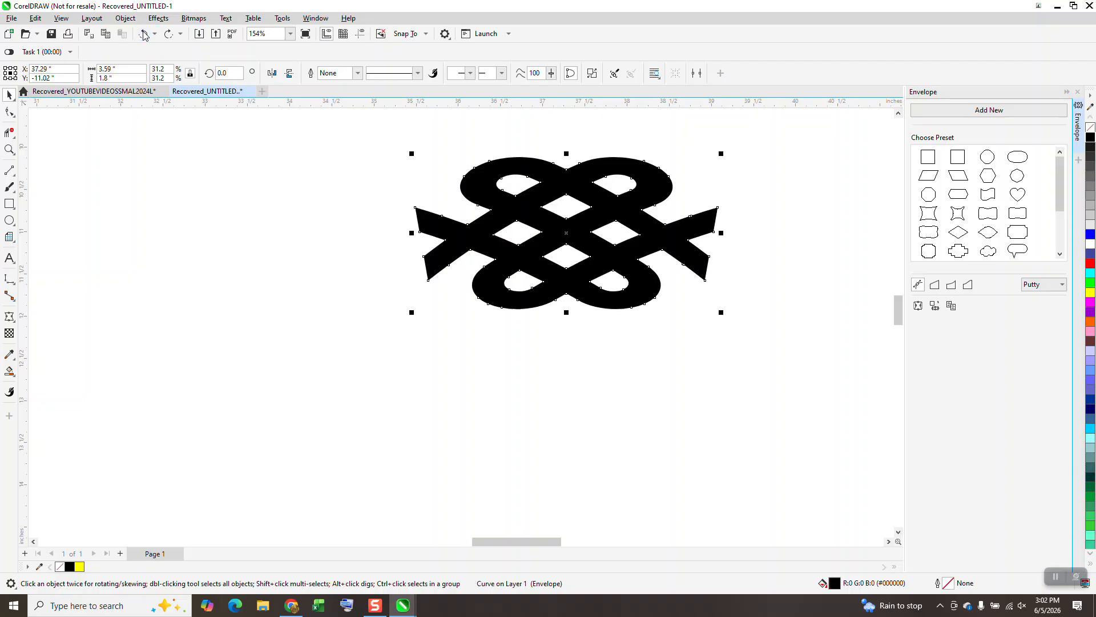
click(143, 34)
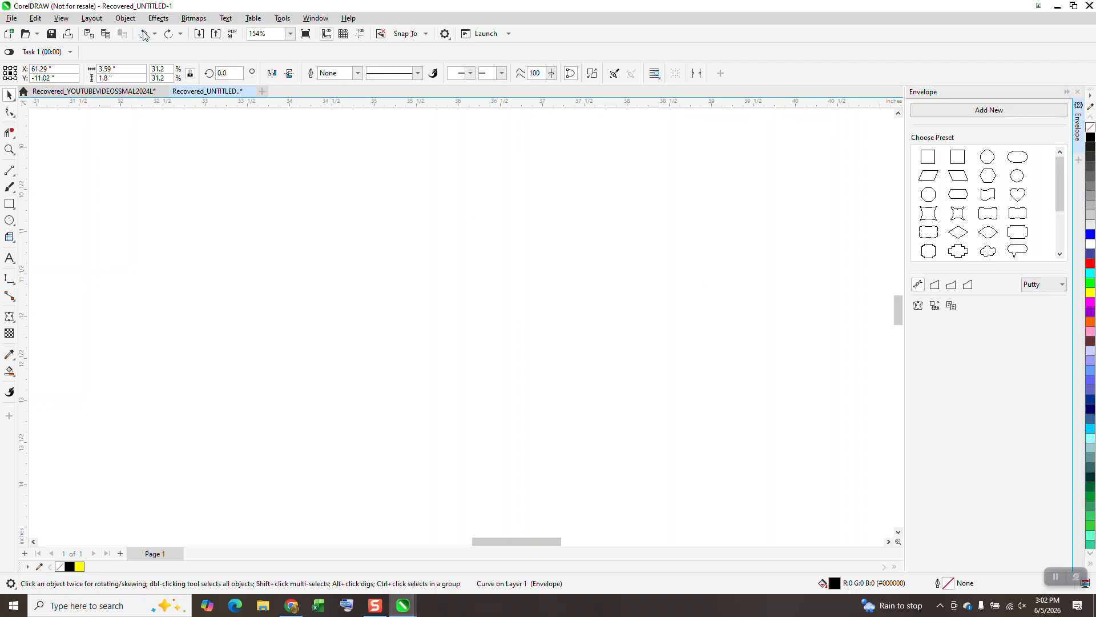
click(143, 34)
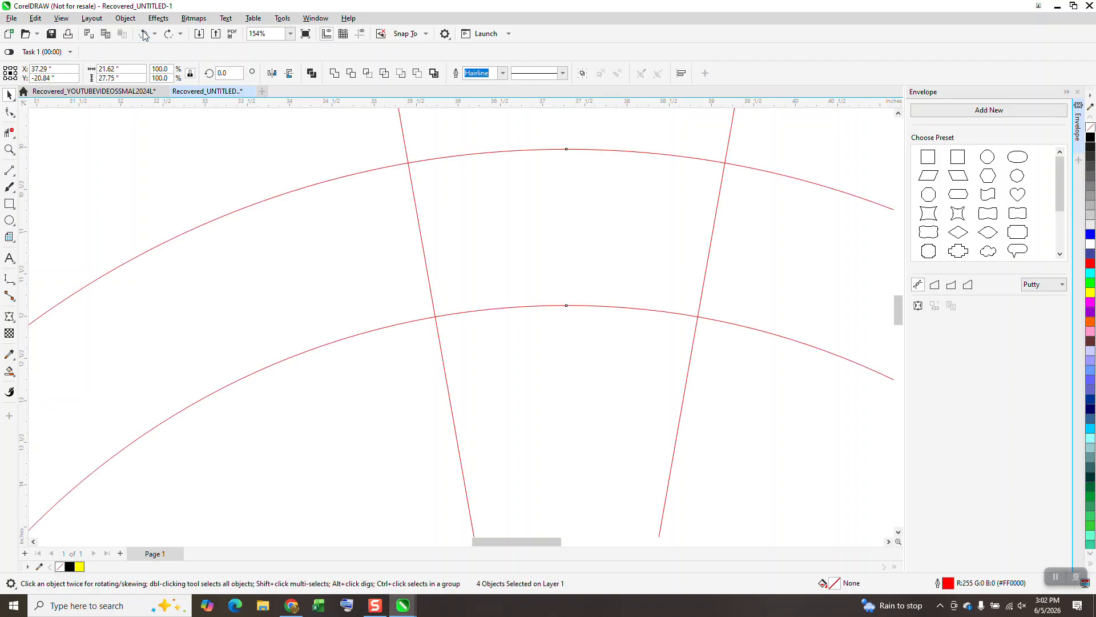
click(143, 34)
click(143, 34)
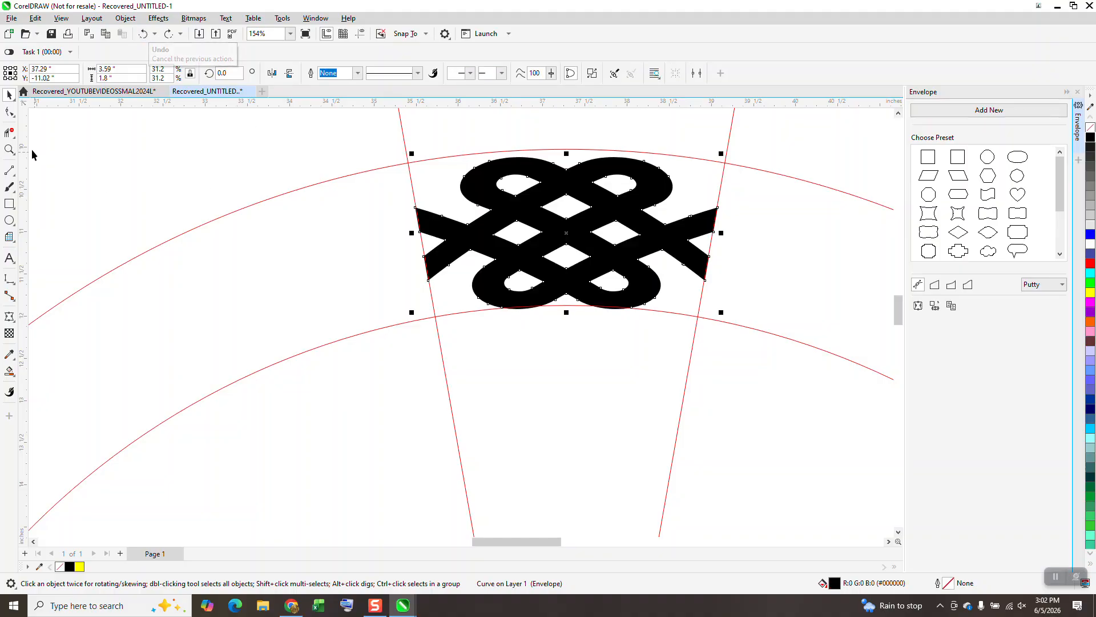
Examine how the knot's ends and edges fit the crossing lines and circles of the ring's top sector
click(10, 149)
drag(399, 206, 411, 223)
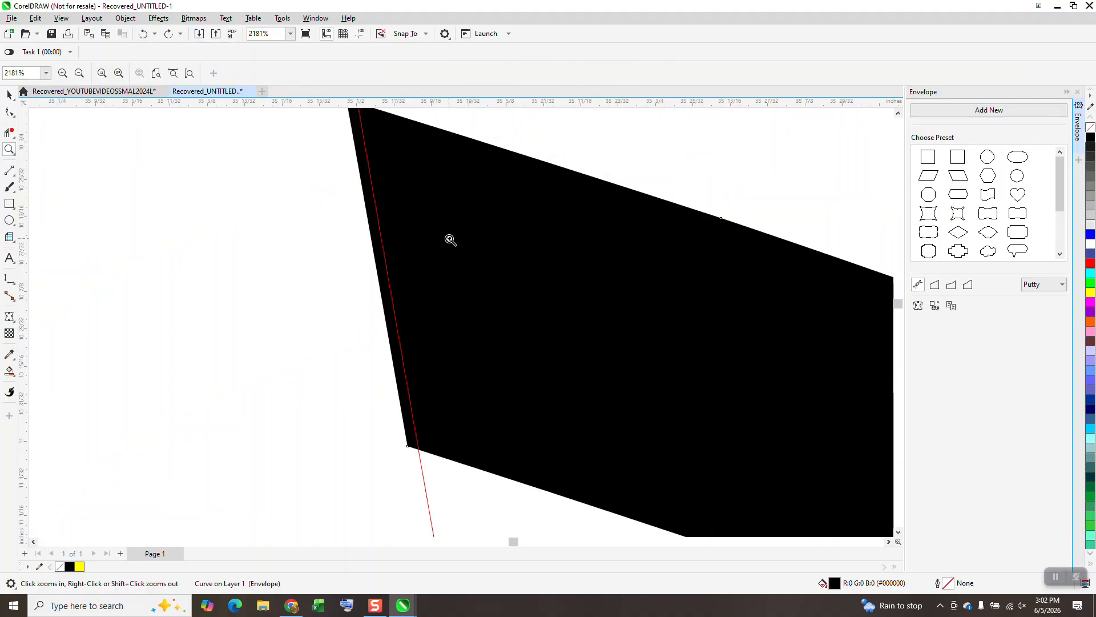
scroll(361, 249, down, 4)
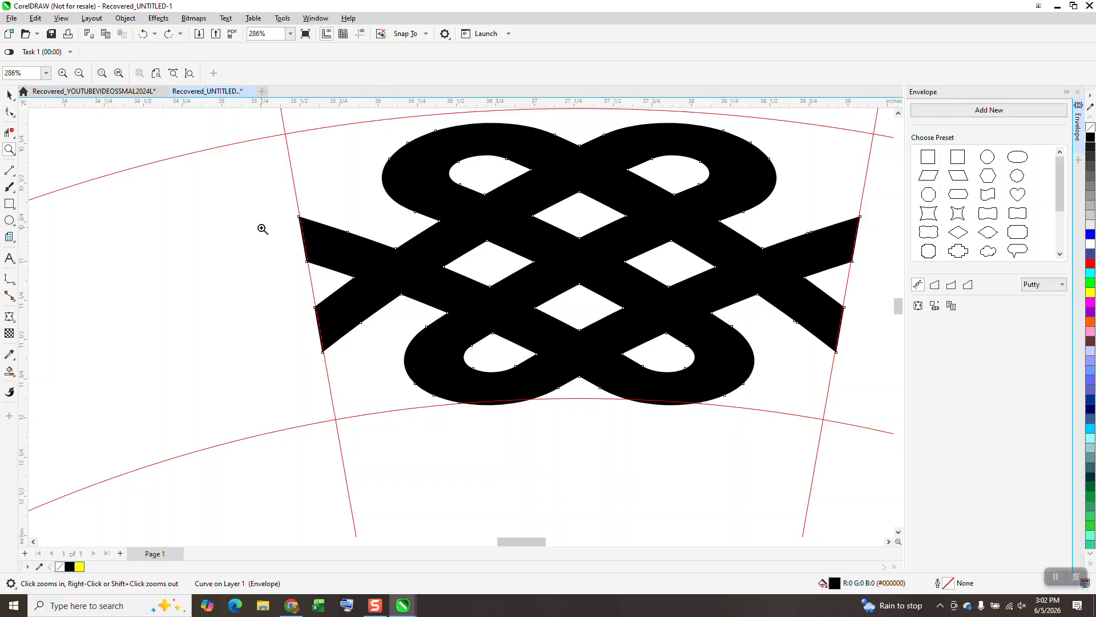
scroll(262, 229, down, 1)
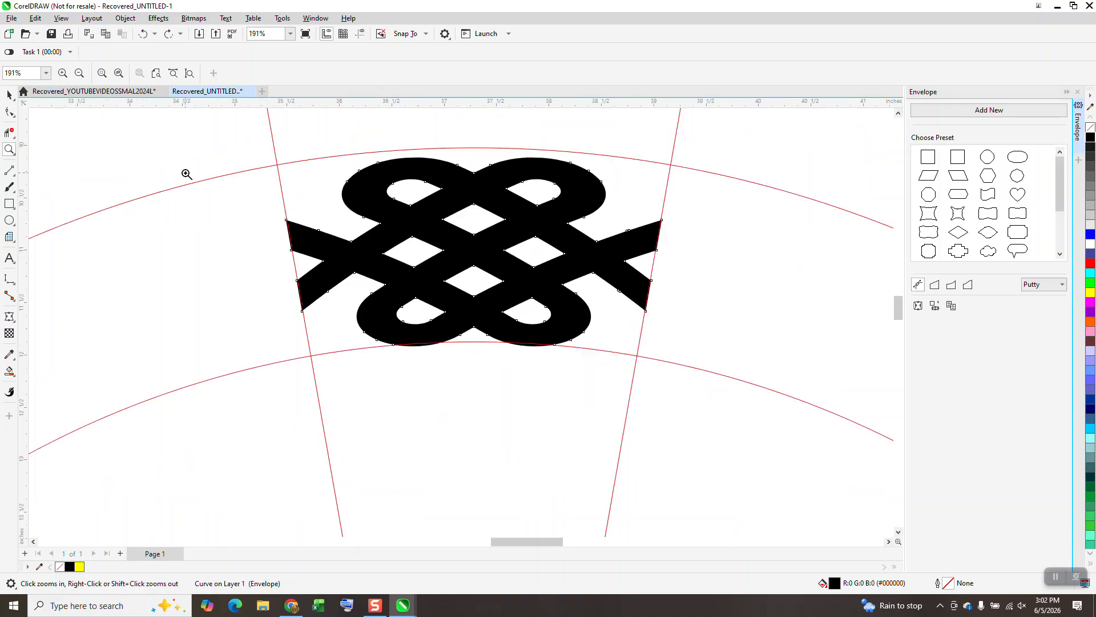
click(10, 94)
scroll(473, 253, down, 1)
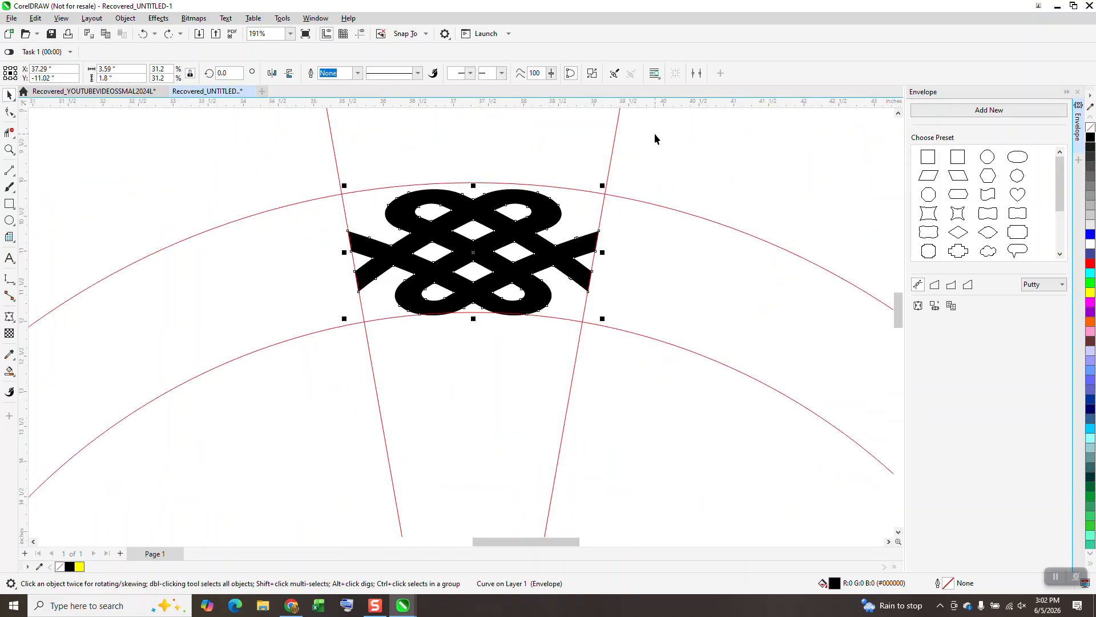
click(514, 217)
click(542, 216)
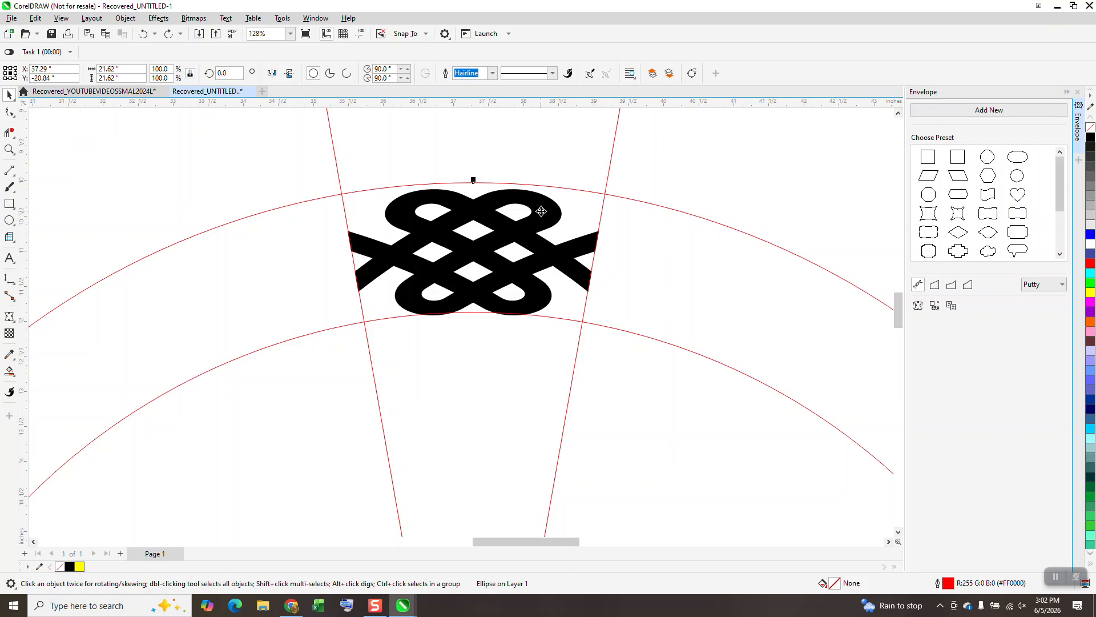
scroll(492, 203, down, 1)
Move the knot 12 inches right out of the ring's top sector
drag(648, 339, 655, 336)
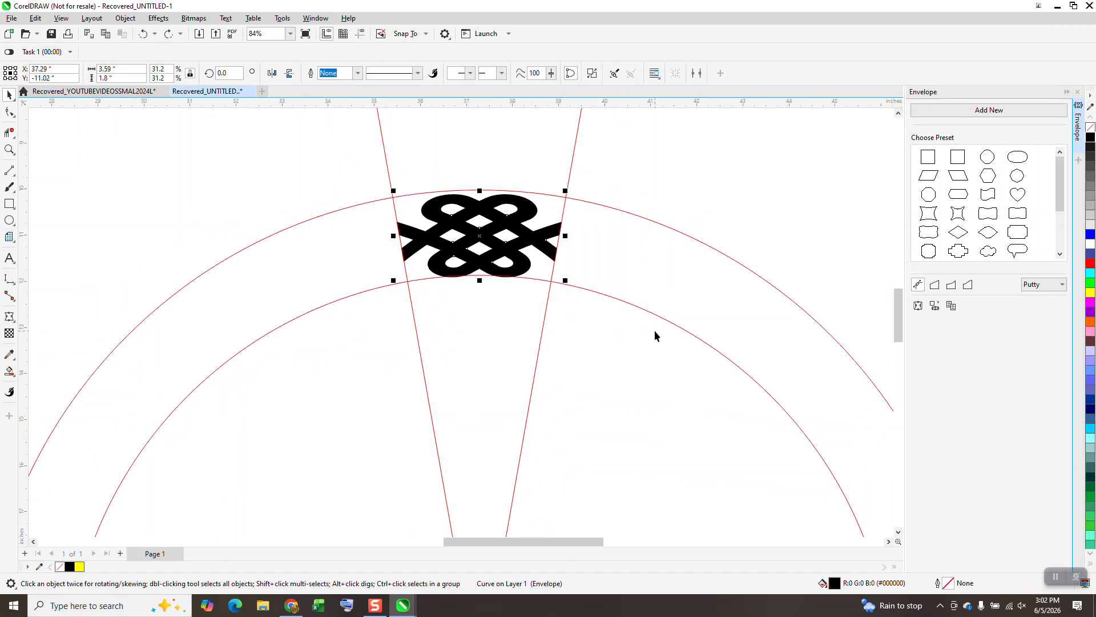
key(shift+Right)
scroll(654, 330, down, 2)
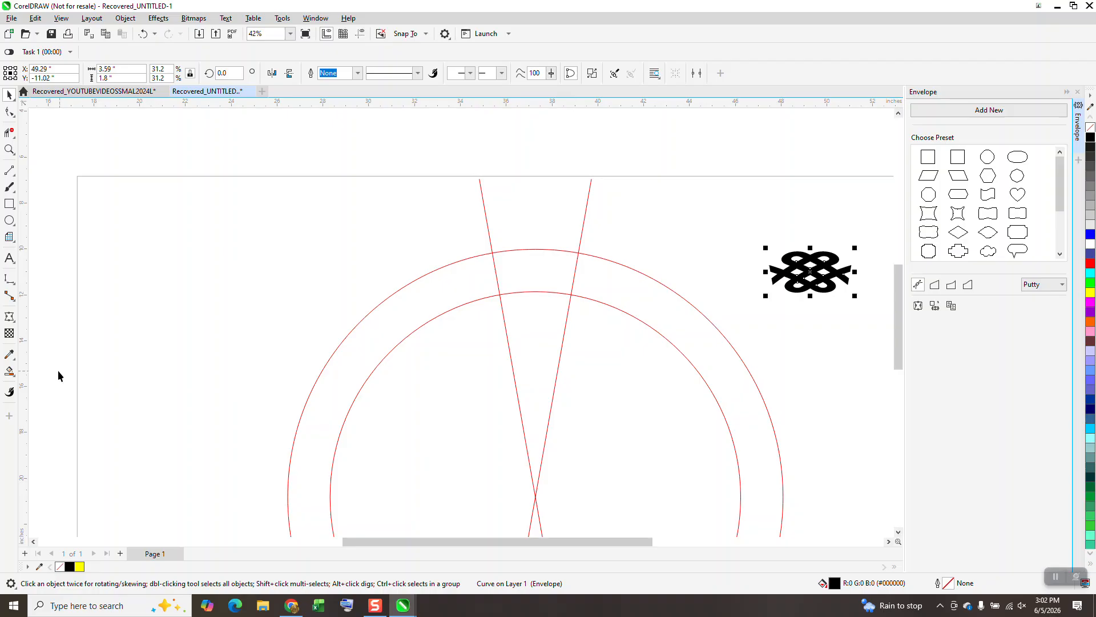
Create a blue Smart Fill shape from the ring's top sector and place it behind the knot, 12 inches right
click(515, 280)
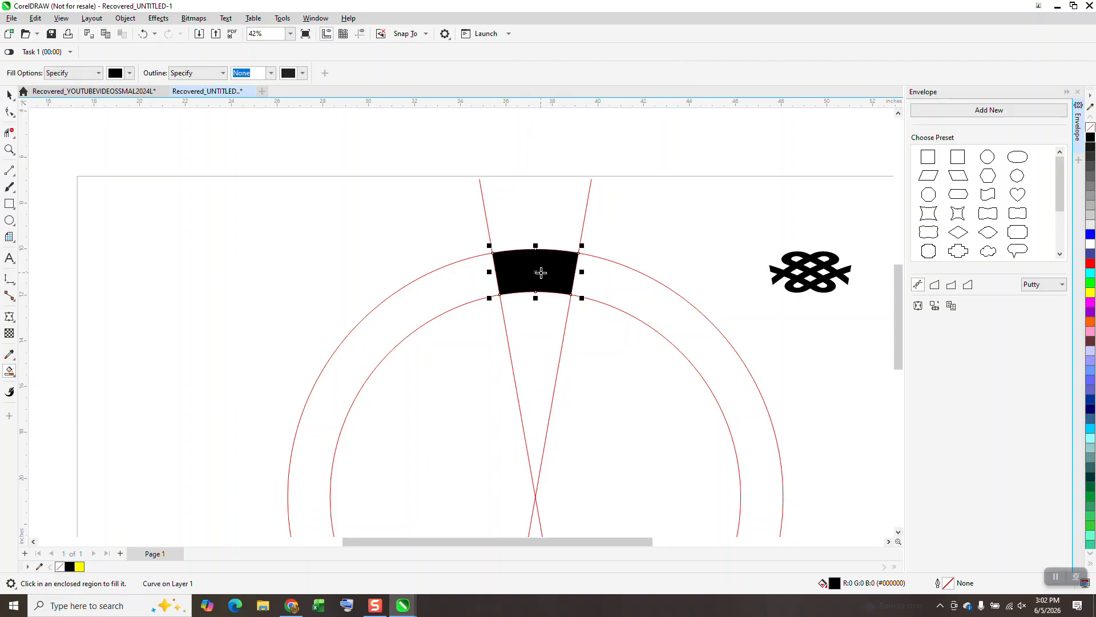
click(1090, 235)
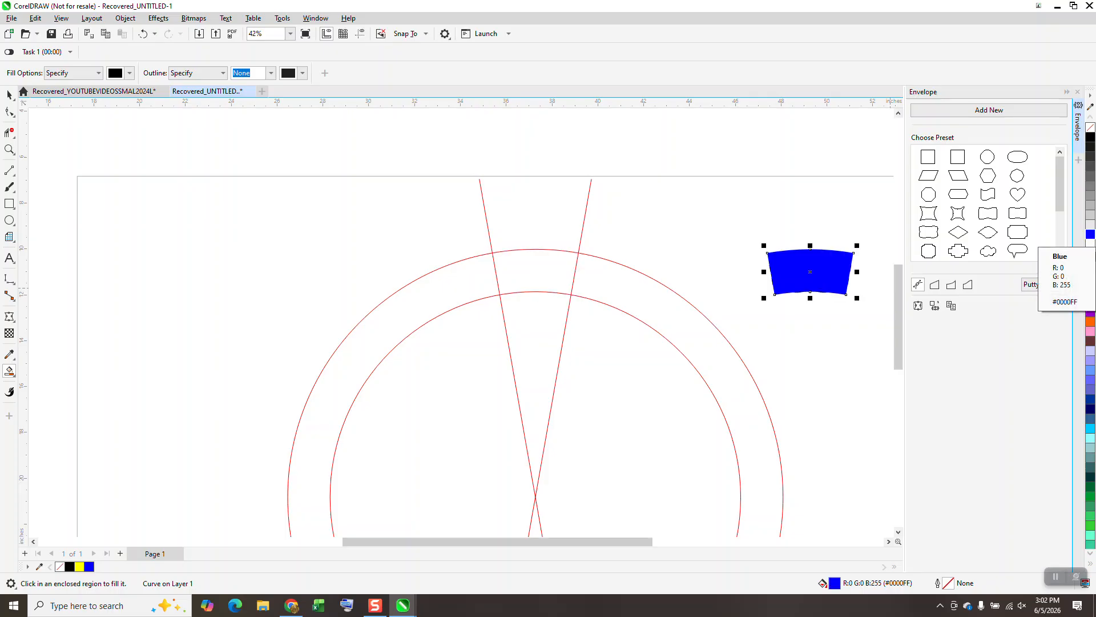
click(125, 18)
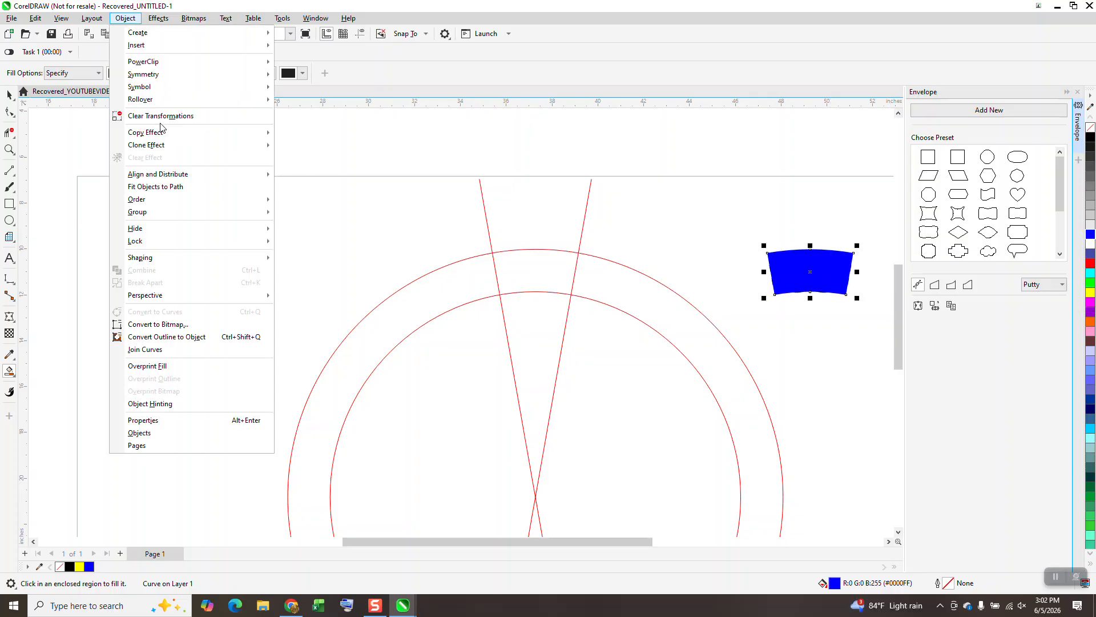
mouse_move(162, 216)
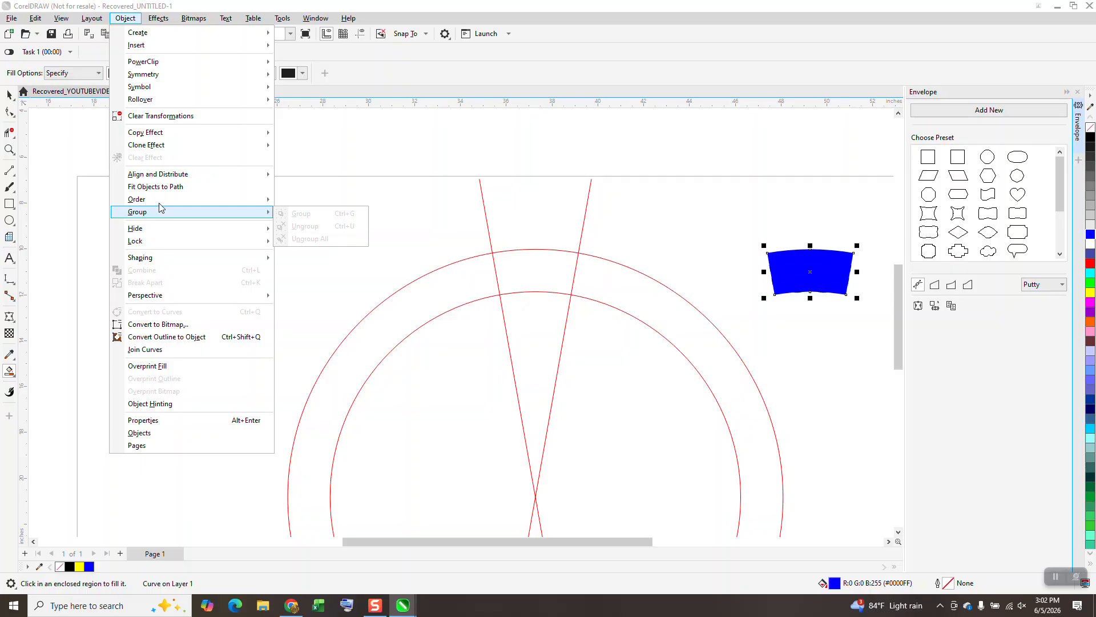
click(312, 214)
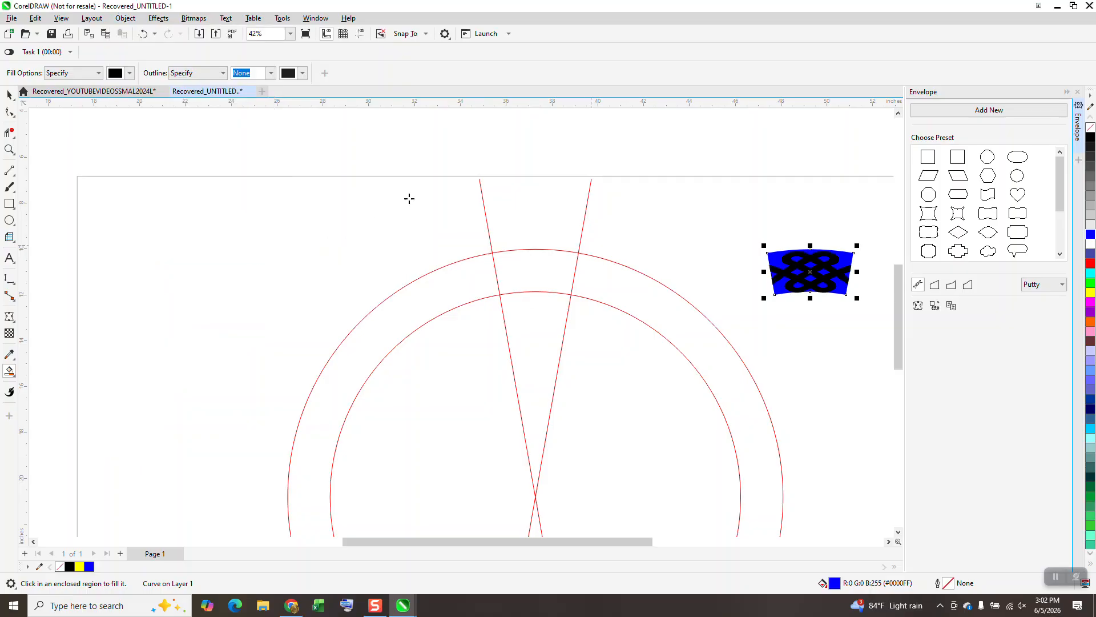
Intersect the knot with the blue sector shape and move the resulting blue knot 12 inches down
click(9, 149)
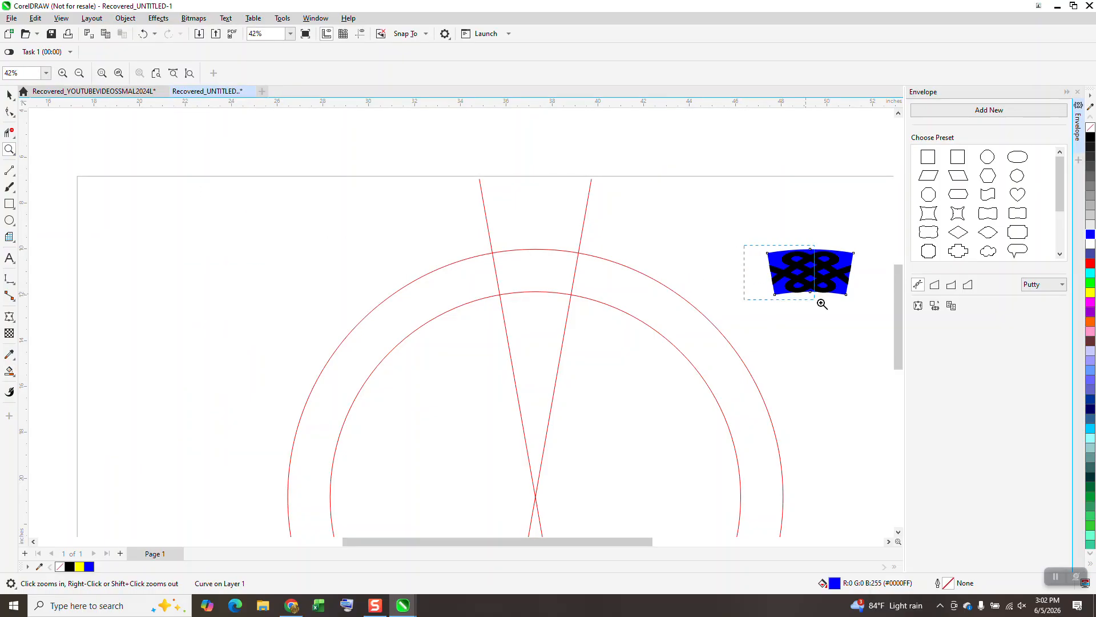
drag(740, 251, 869, 316)
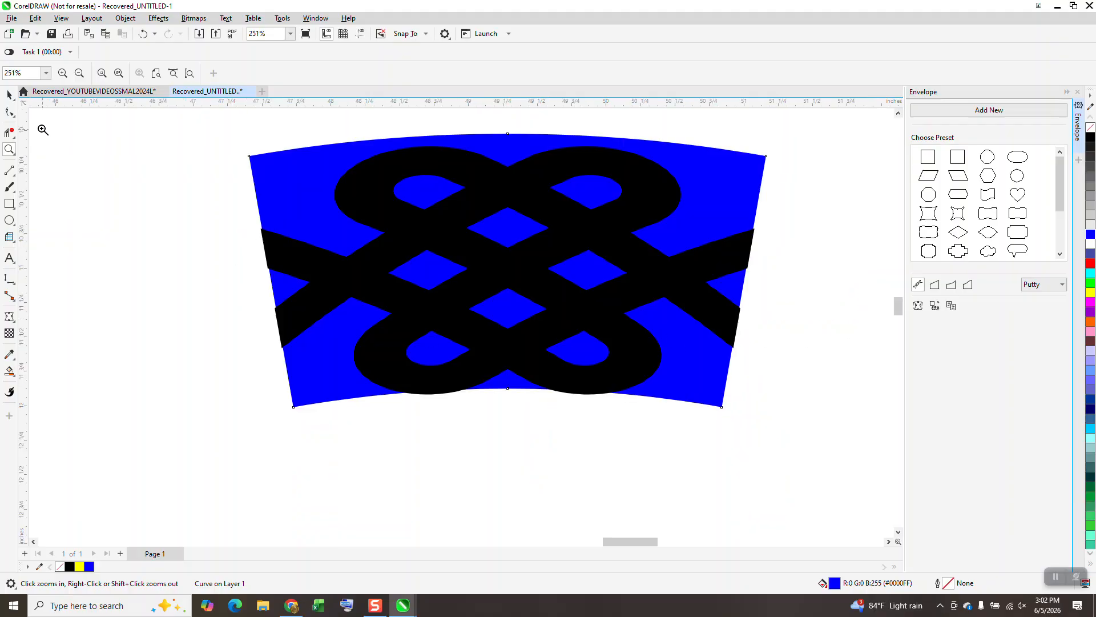
click(10, 96)
scroll(283, 189, down, 1)
drag(230, 126, 703, 388)
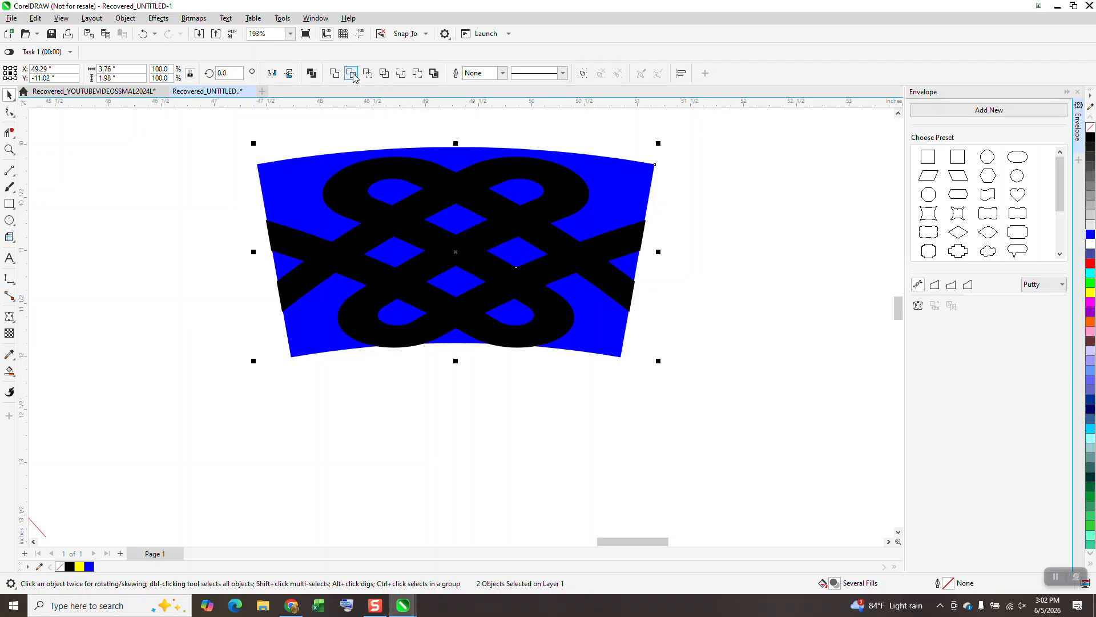
click(524, 230)
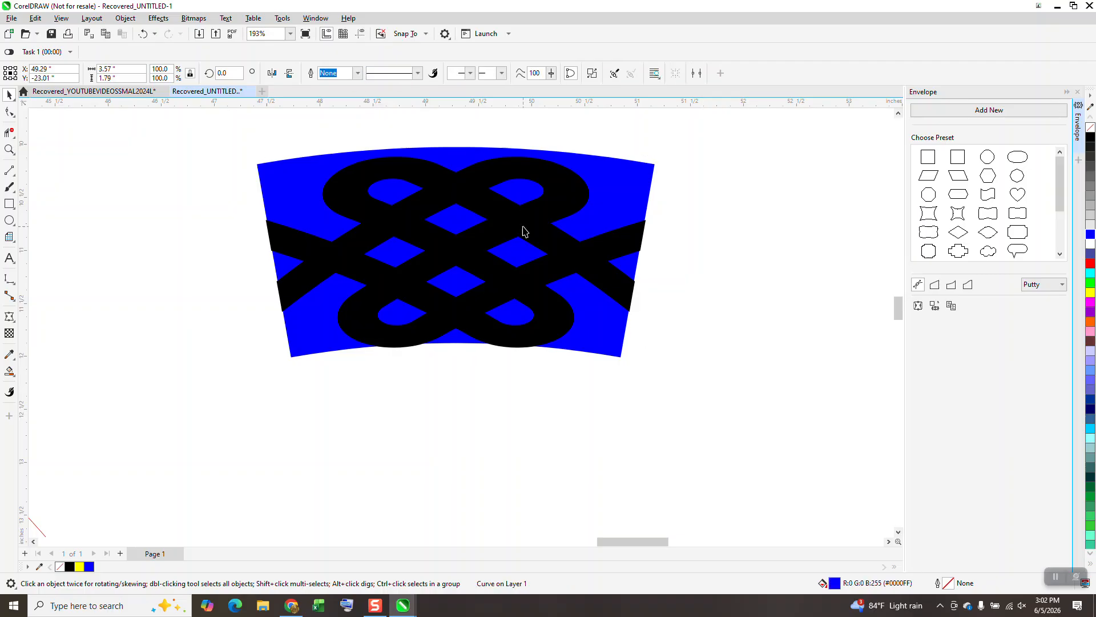
scroll(524, 230, down, 6)
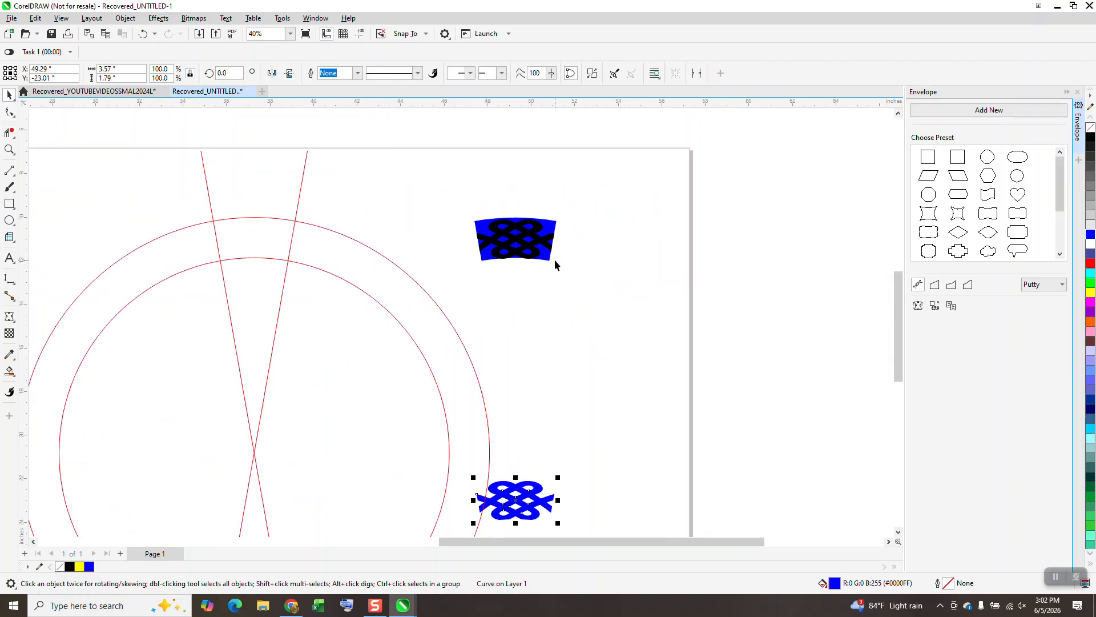
Give the sector shape a black hairline outline with no fill and place it around the lower blue knot
click(553, 228)
key(Right)
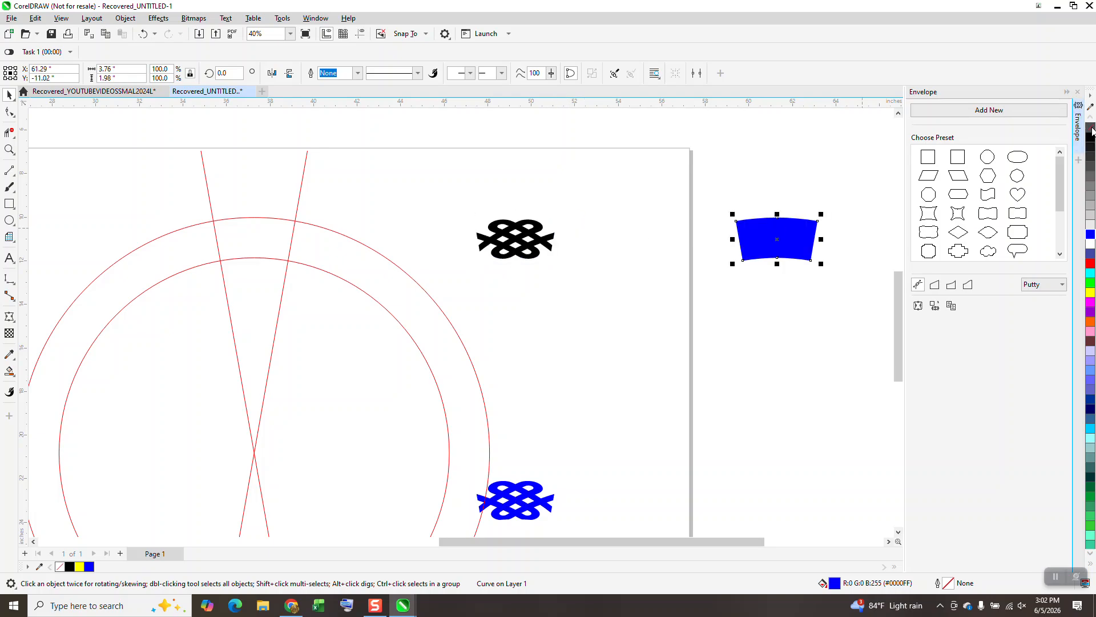
click(1090, 127)
right_click(1091, 137)
key(Down)
key(Left)
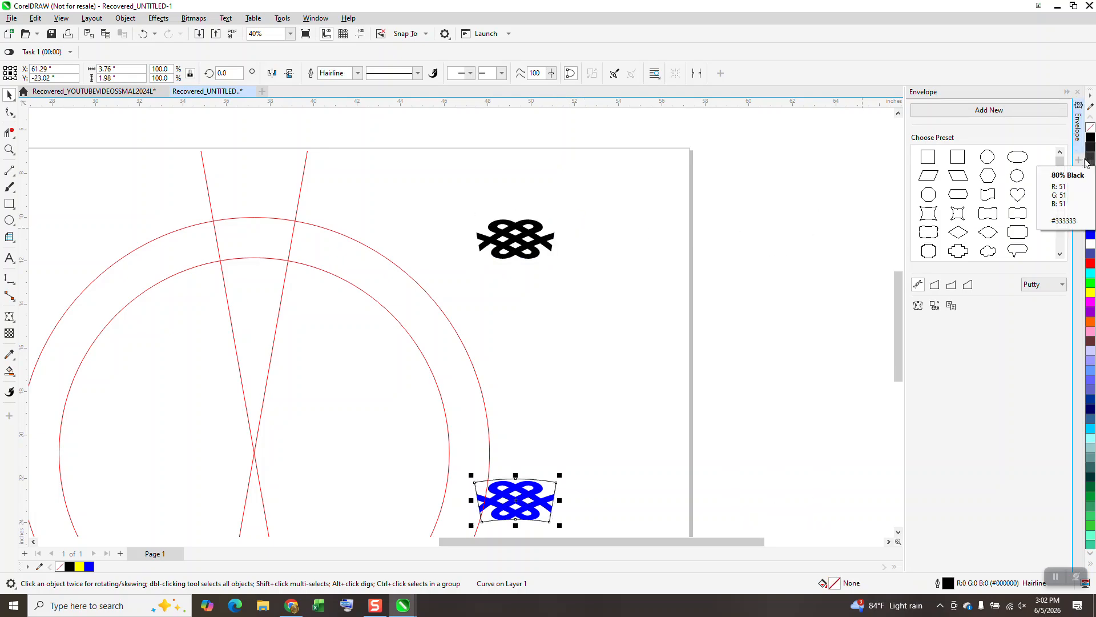
Check the blue knot against its sector outline and move the knot 12 inches up onto the black knot
click(9, 150)
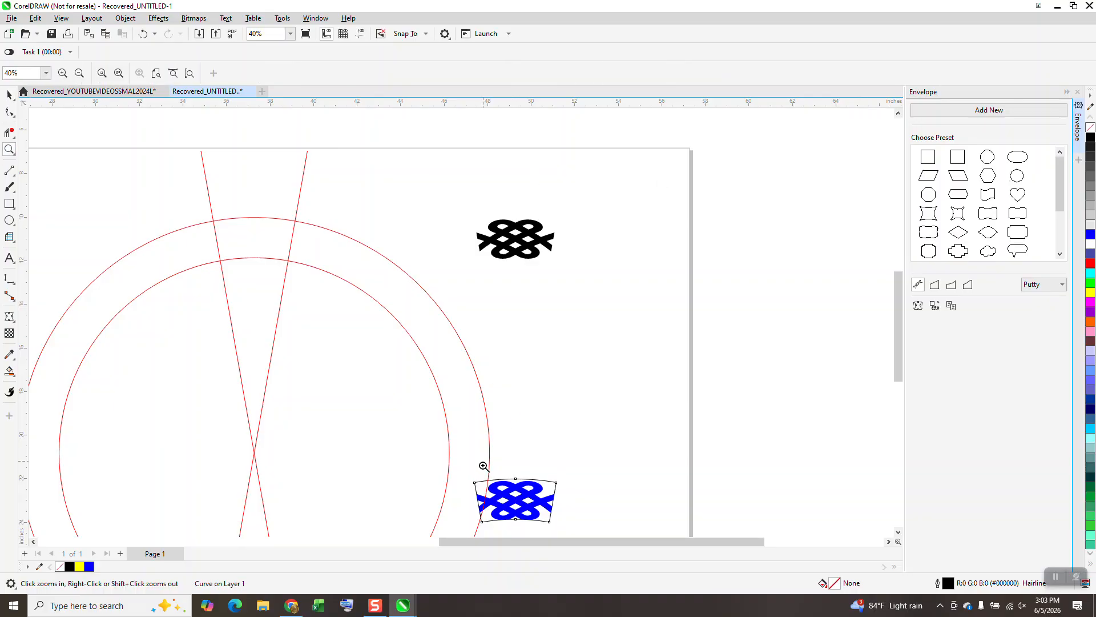
drag(482, 465, 623, 549)
scroll(656, 338, down, 5)
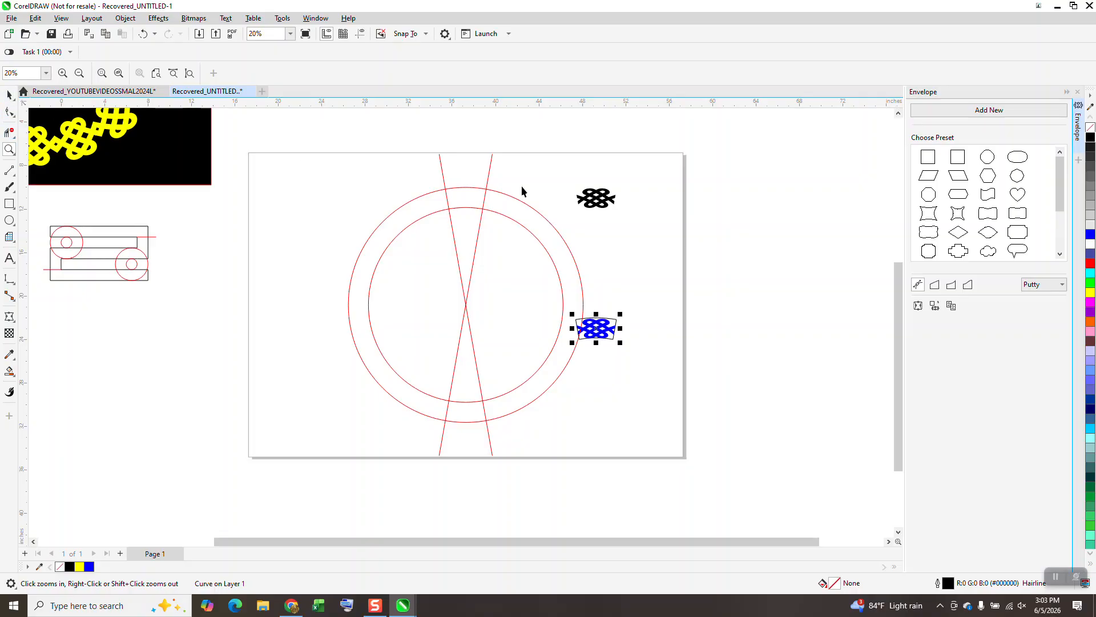
key(space)
click(603, 333)
key(ctrl+z)
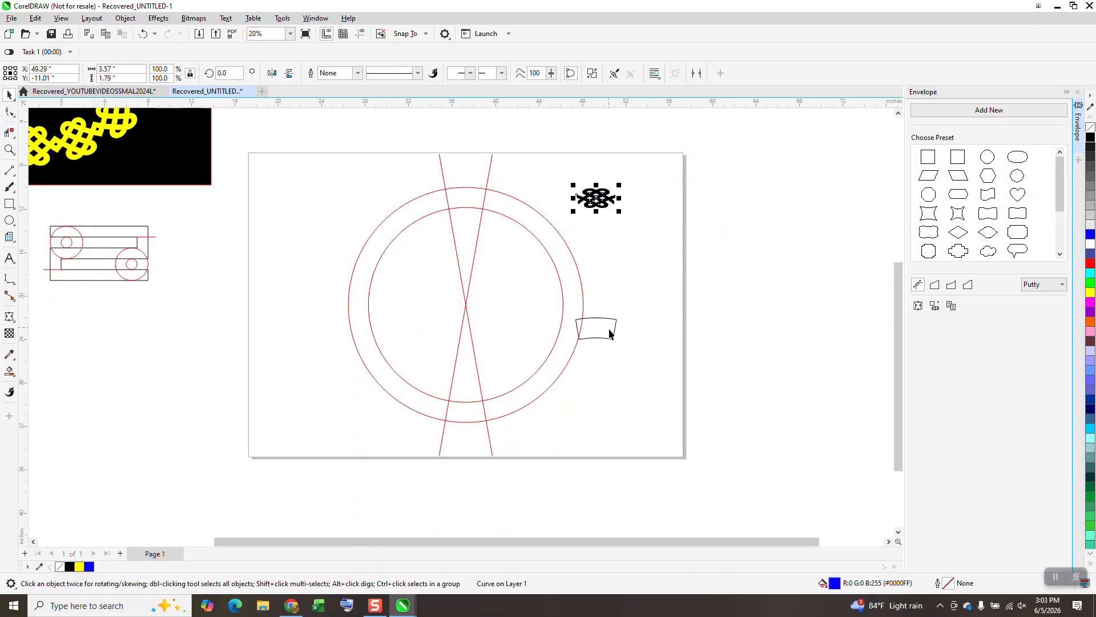
Move the blue knot clear beyond the black knot and delete the two red guide circles and both red diagonal lines
key(ctrl+z)
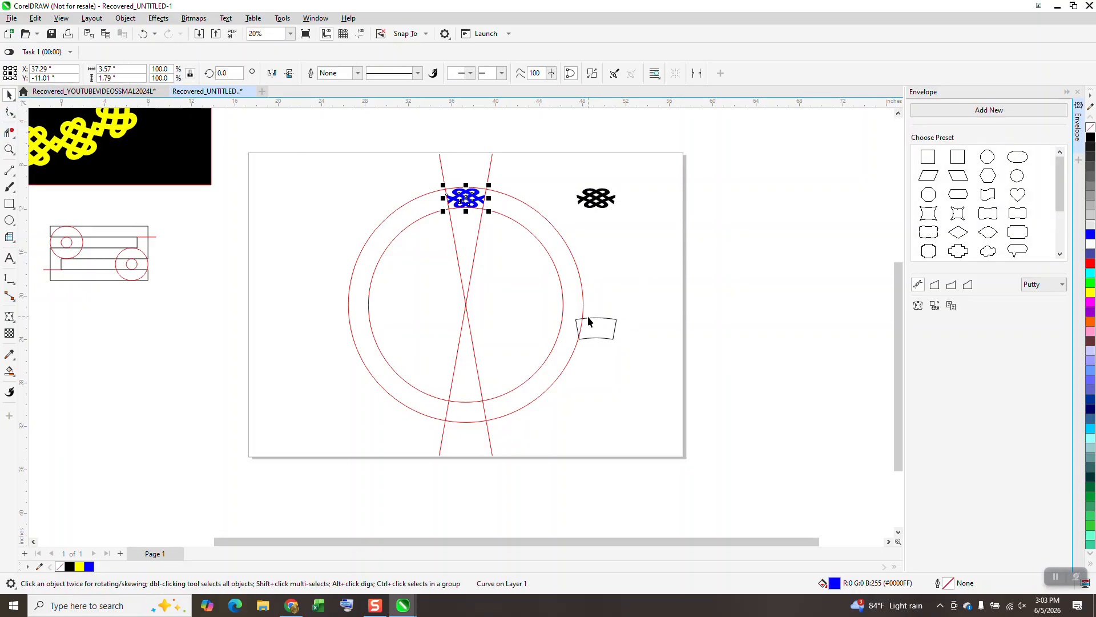
key(ctrl+shift+z)
key(ctrl+shift+z)
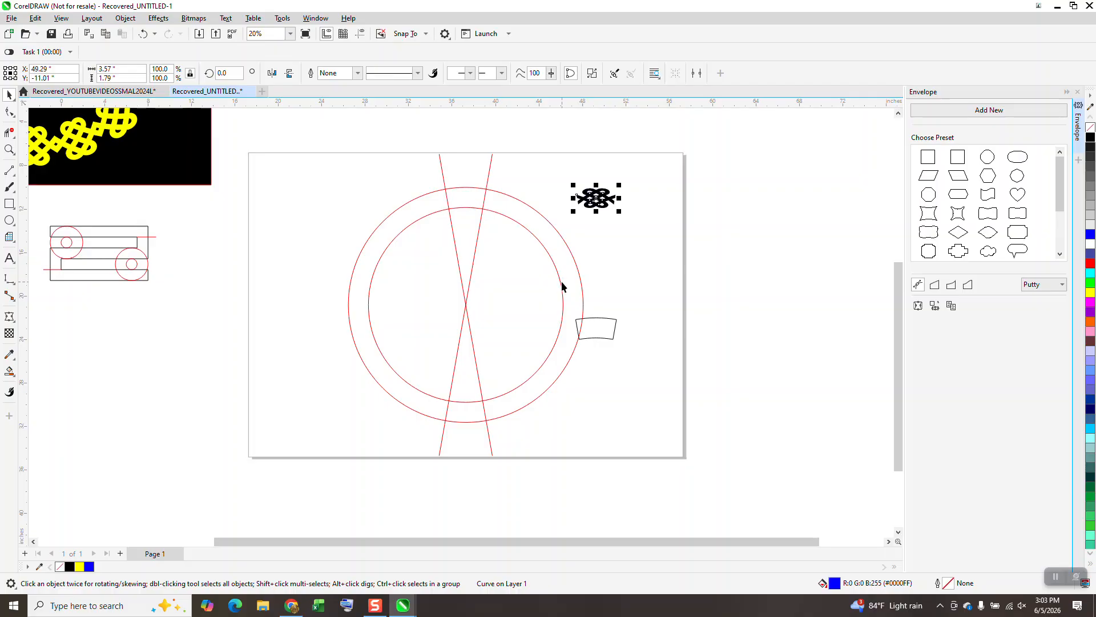
click(475, 208)
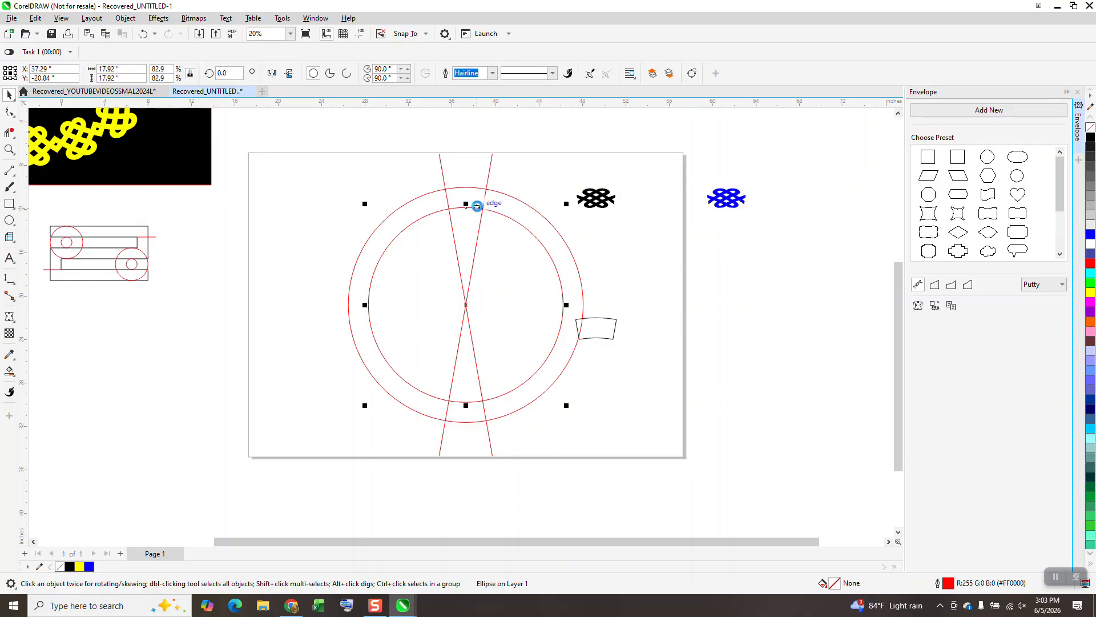
key(Delete)
click(488, 189)
key(Delete)
click(487, 193)
key(Delete)
click(448, 205)
key(Delete)
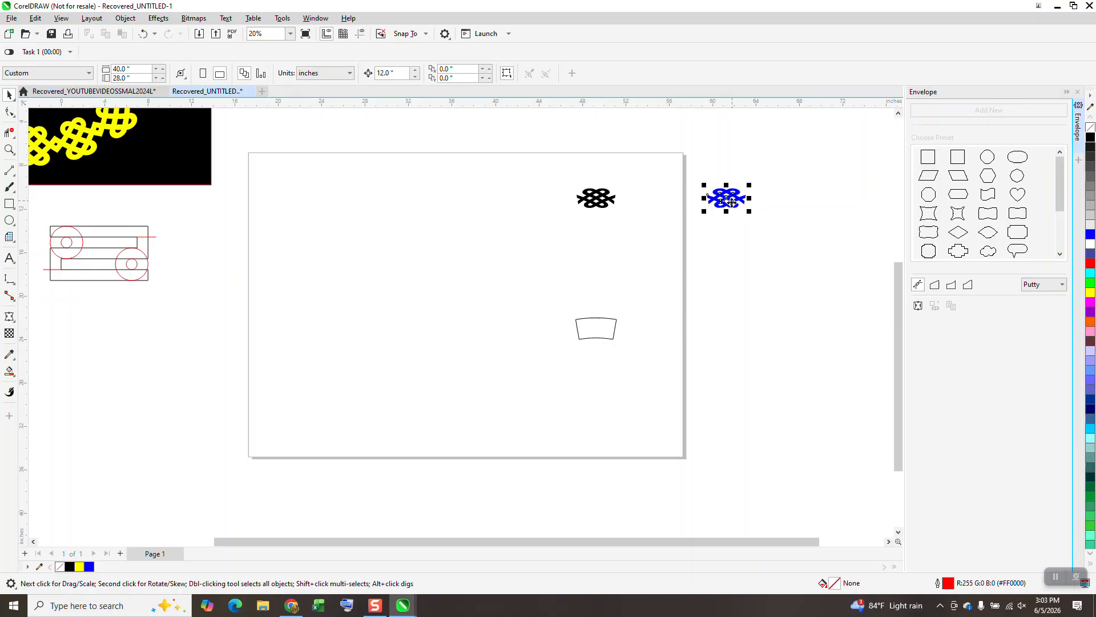
Move the blue knot 24 inches left and replace its fill with a black hairline outline
click(731, 200)
key(Left)
key(Left)
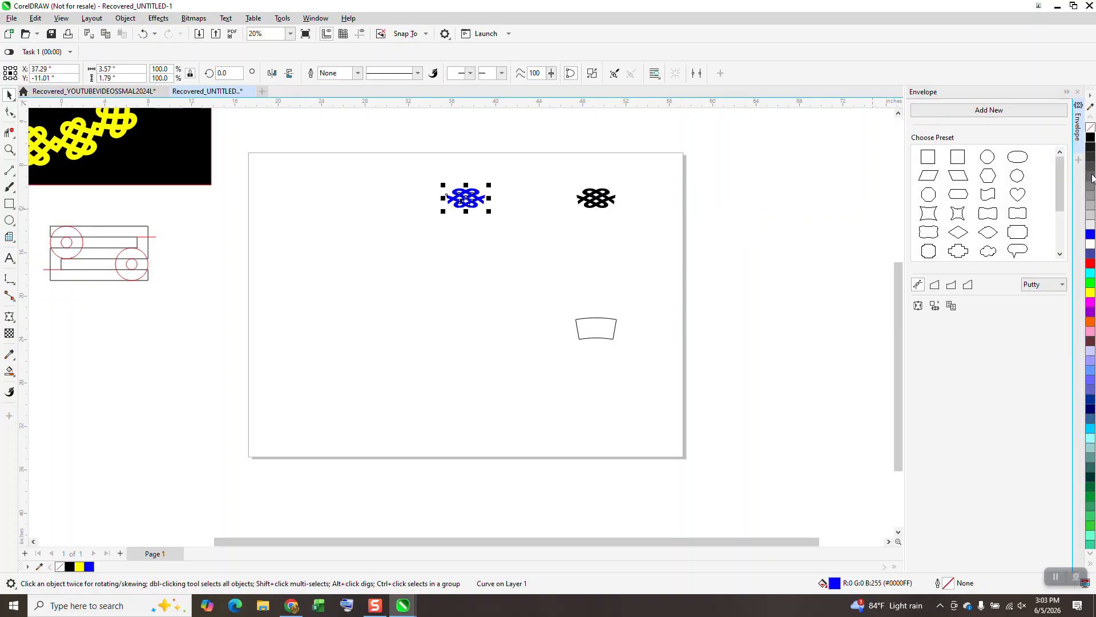
click(1088, 132)
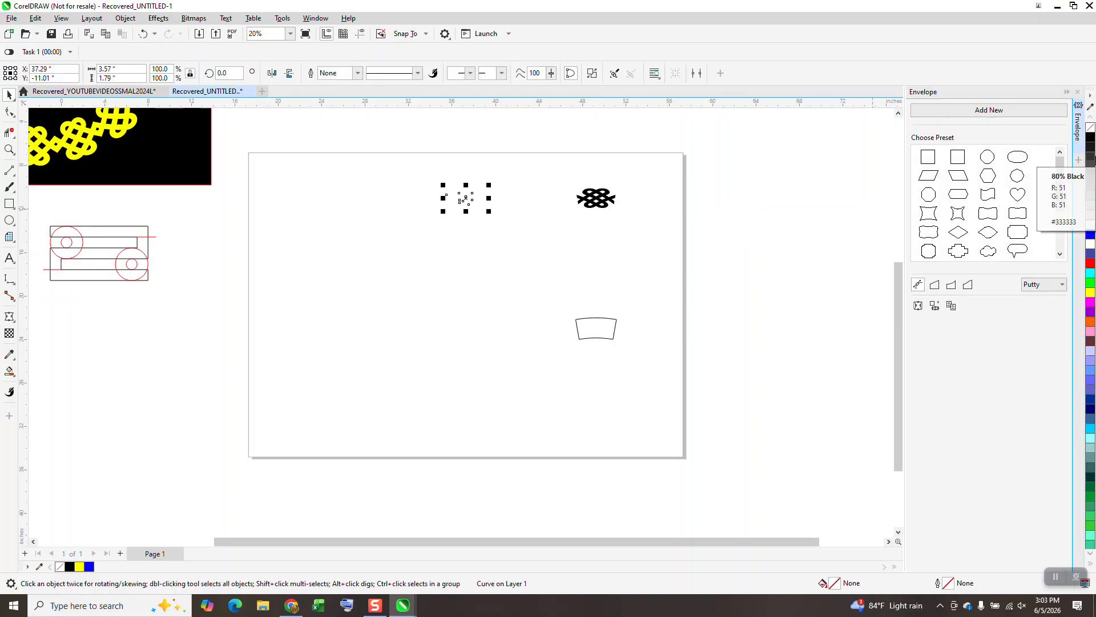
right_click(1090, 141)
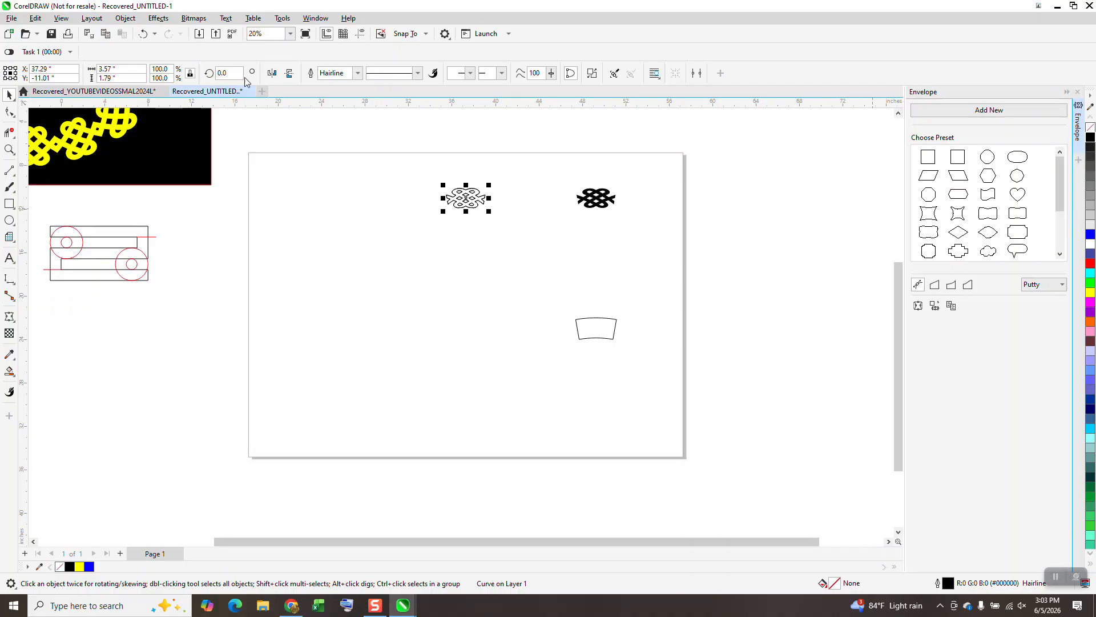
Create a copy of the outlined knot rotated 20° about the ring centre and check the joint between the two knots
text(20)
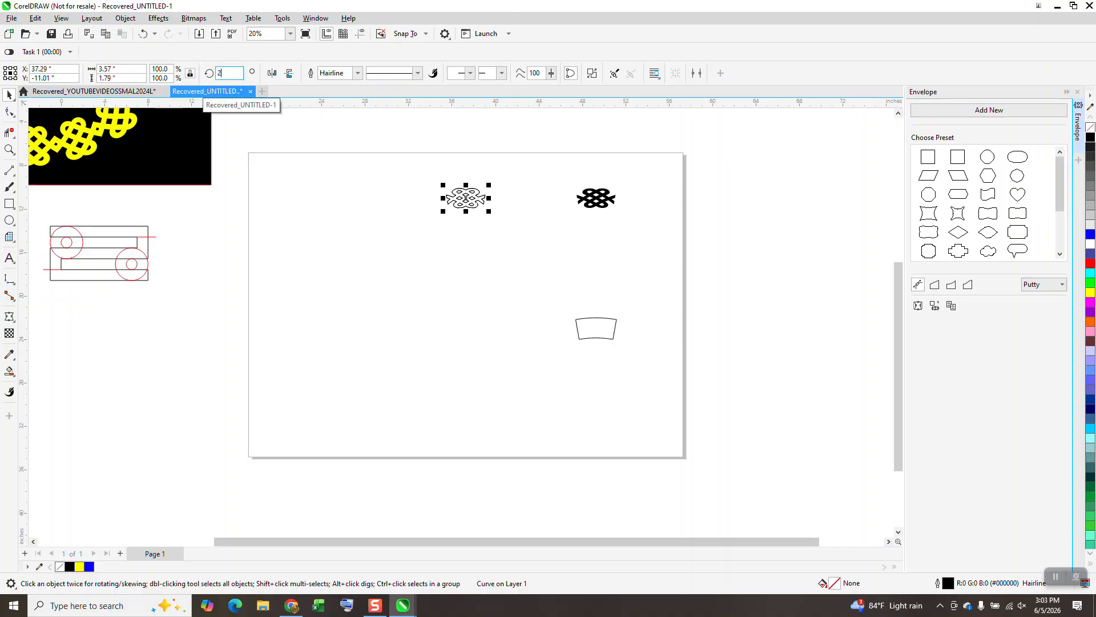
key(Return)
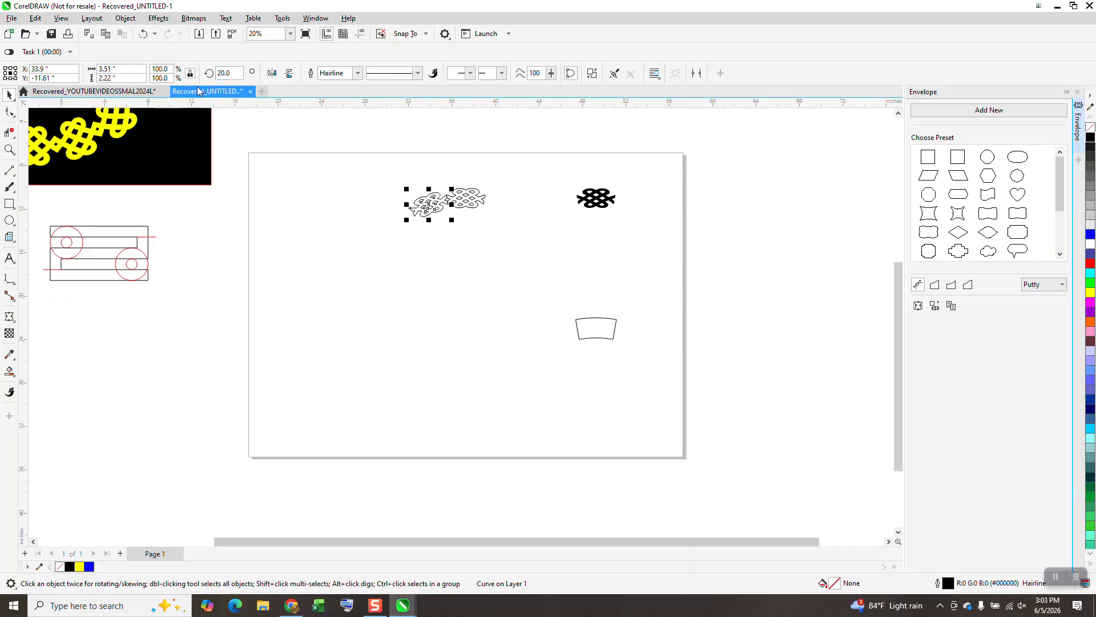
click(9, 149)
mouse_move(445, 199)
mouse_down()
mouse_move(455, 207)
mouse_move(450, 183)
mouse_up()
scroll(461, 151, down, 5)
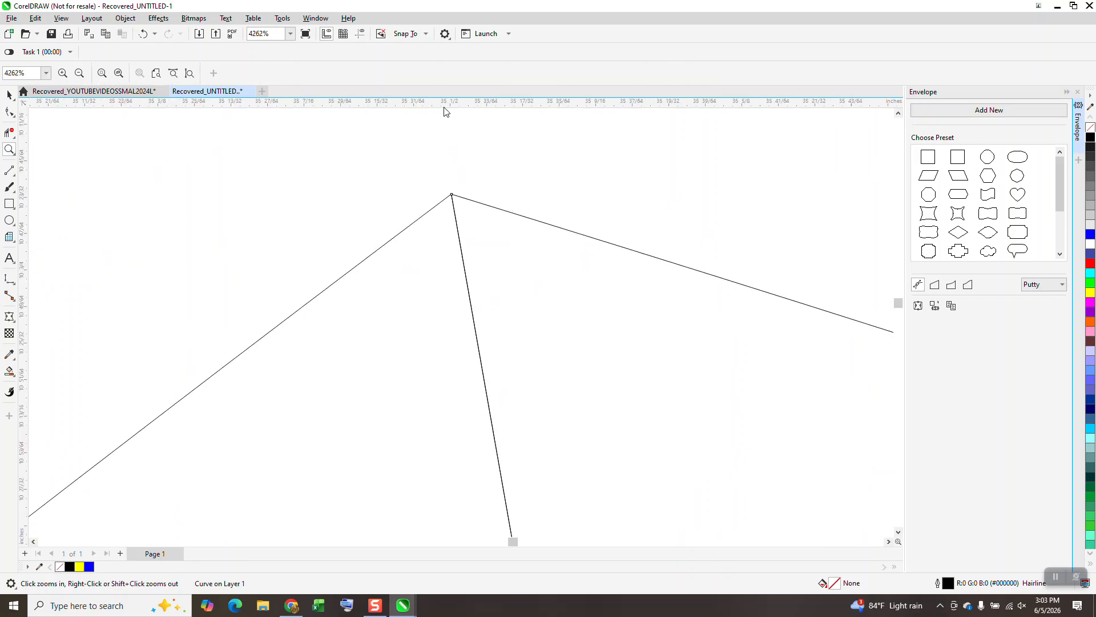
scroll(372, 158, down, 6)
click(9, 94)
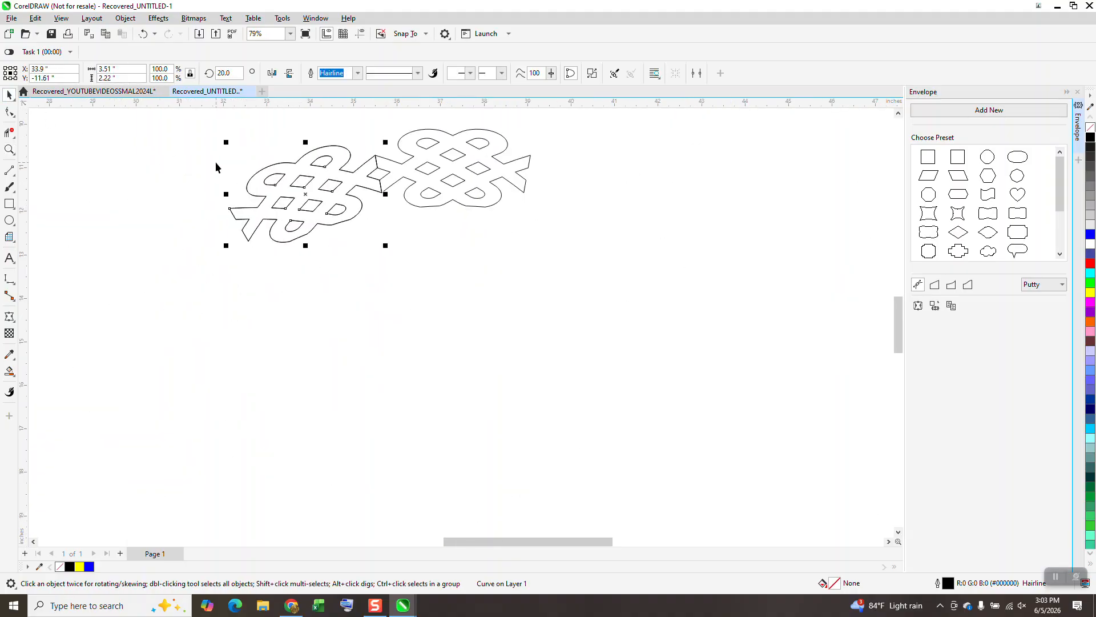
Repeat the rotated knot copy around the ring in 20° increments, from 40° through 320°
click(224, 73)
key(ctrl+d)
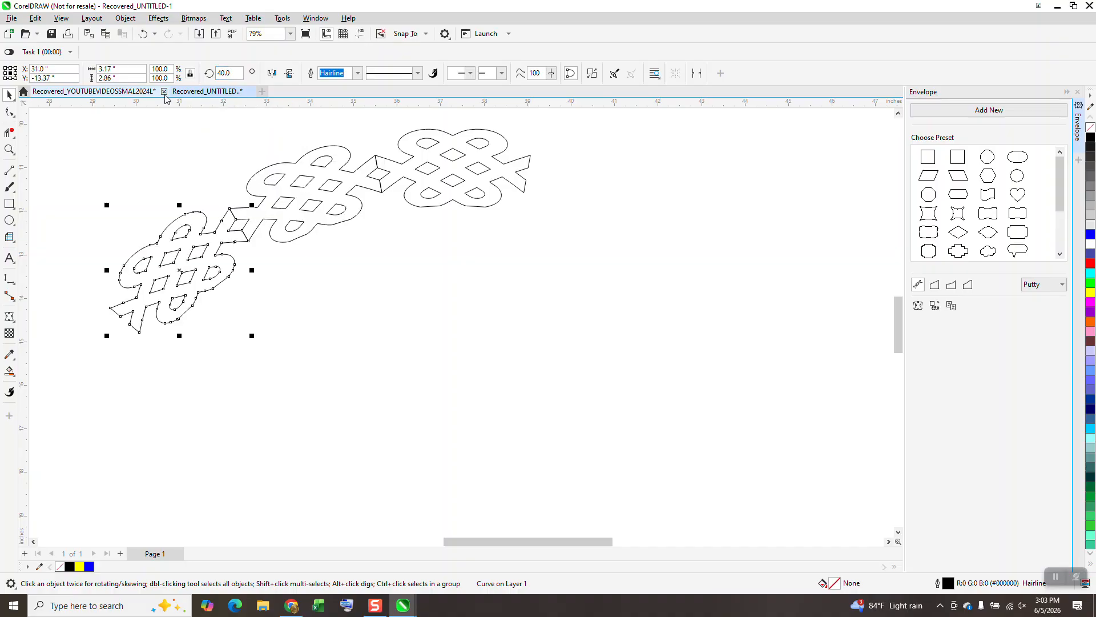
scroll(536, 215, down, 3)
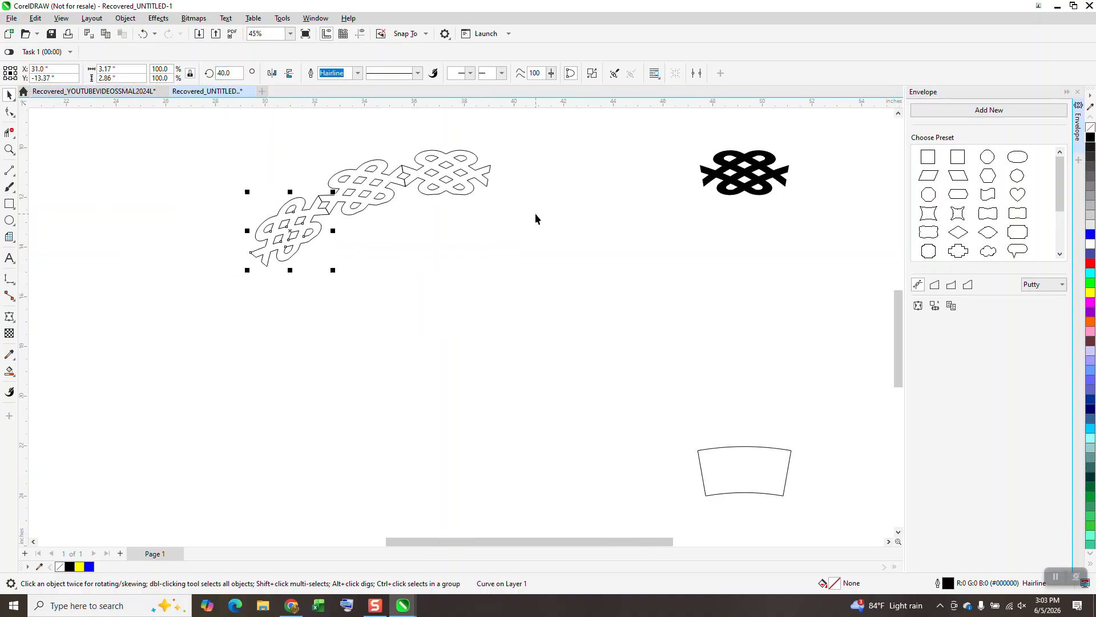
key(ctrl+d)
key(ctrl+d)
key(ctrl+d)
key(ctrl+d)
key(ctrl+d)
key(ctrl+d)
key(ctrl+d)
key(ctrl+d)
key(ctrl+d)
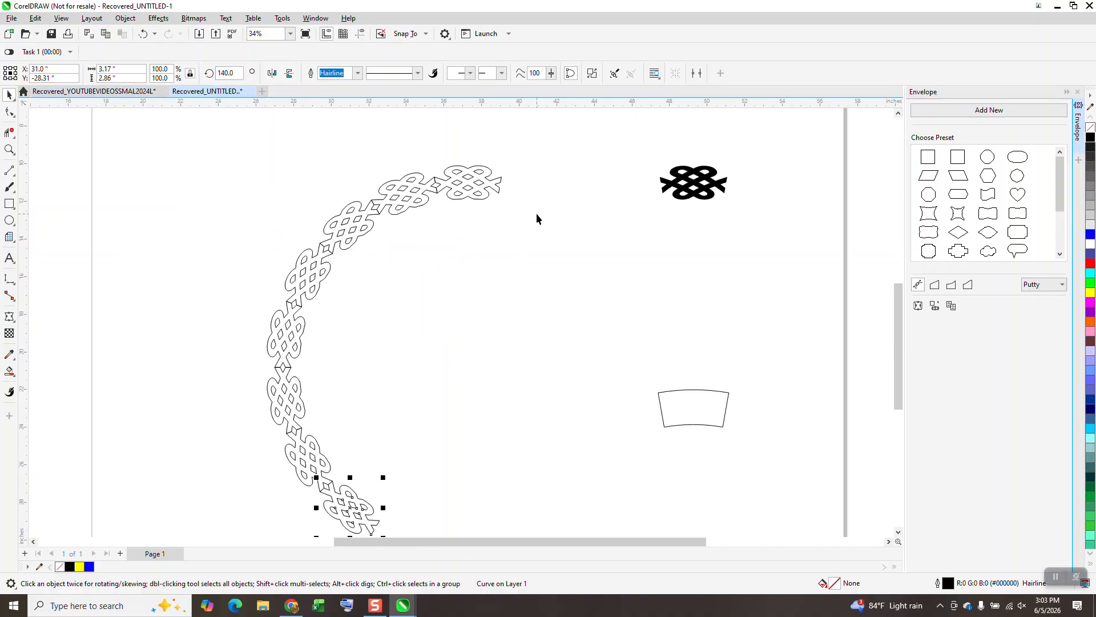
key(ctrl+d)
key(ctrl+d)
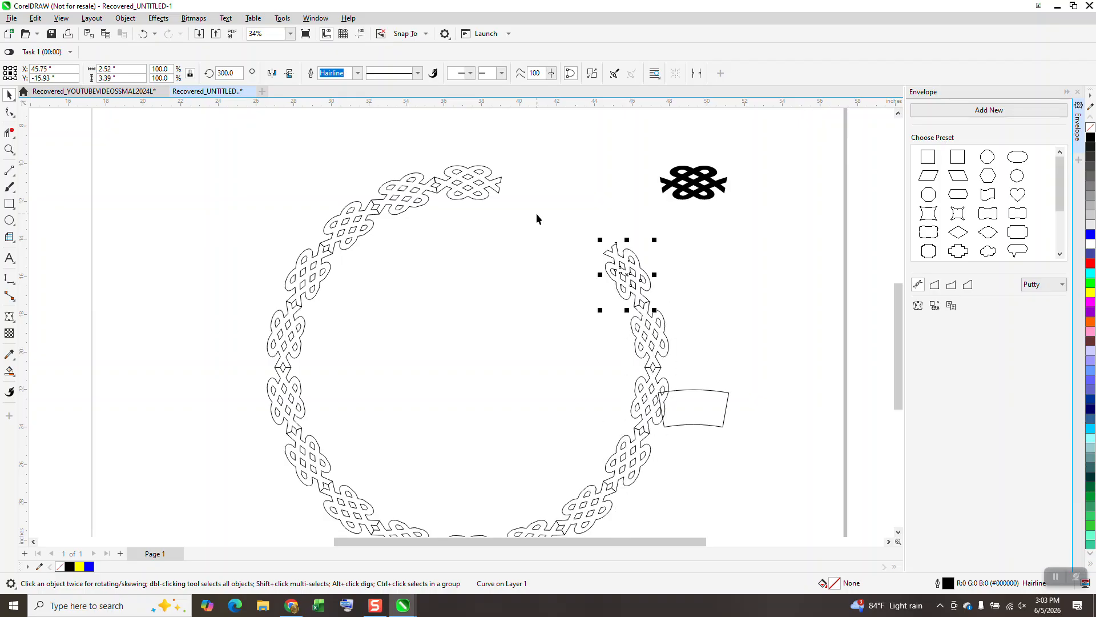
key(ctrl+d)
Add the last knot copy at a rotation of 340° to close the ring
click(537, 216)
click(576, 223)
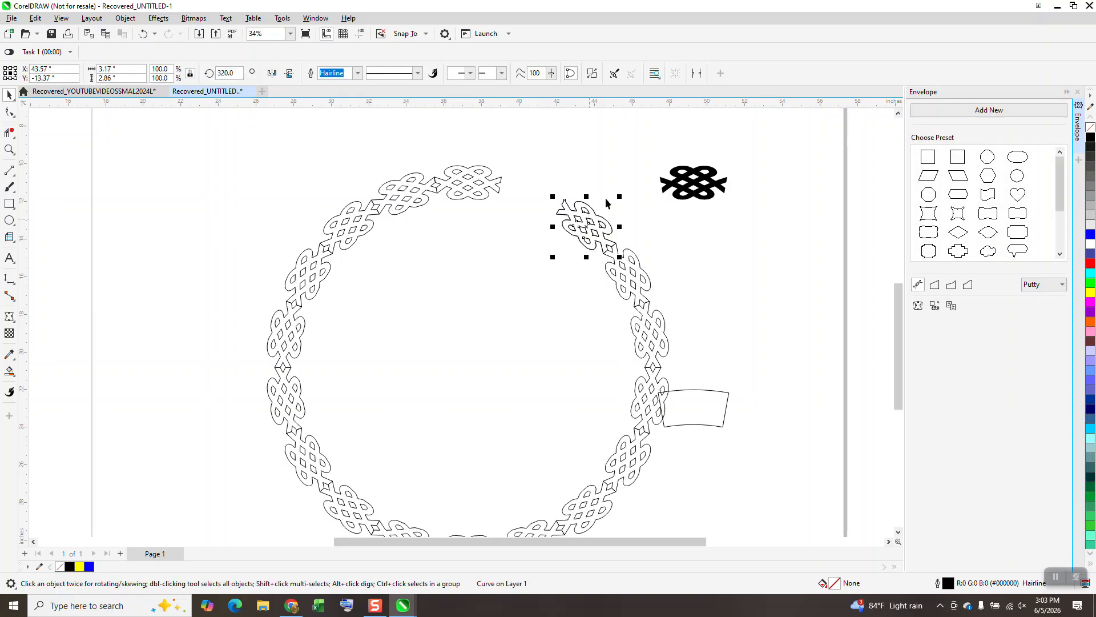
click(242, 75)
text(340)
key(Return)
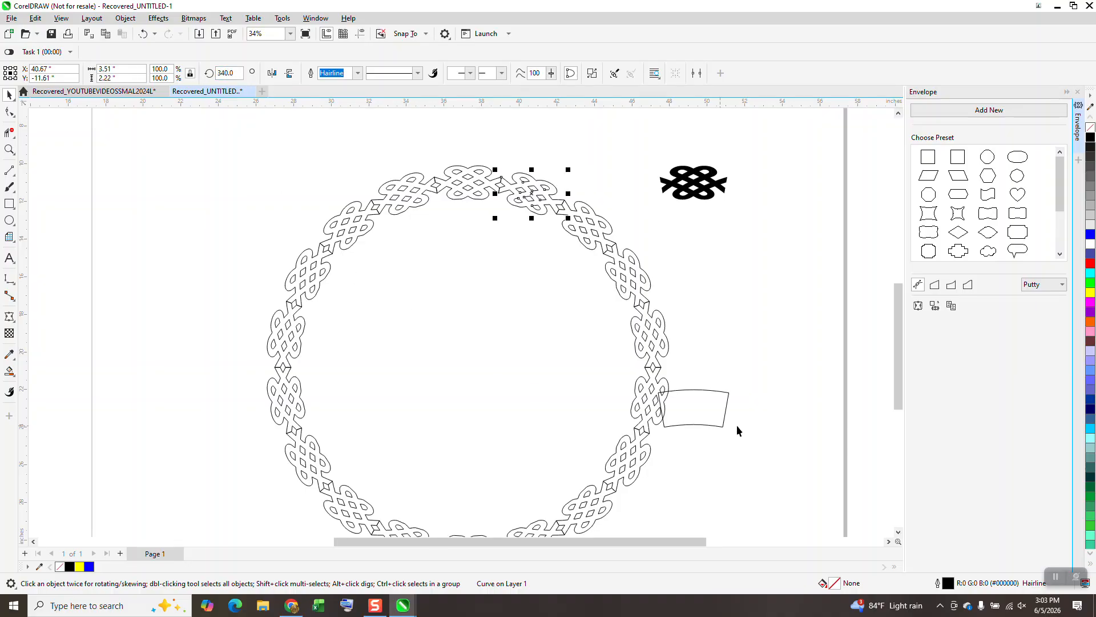
Move the sector outline and the black knot away from the ring to the page's right edge
drag(723, 413, 849, 377)
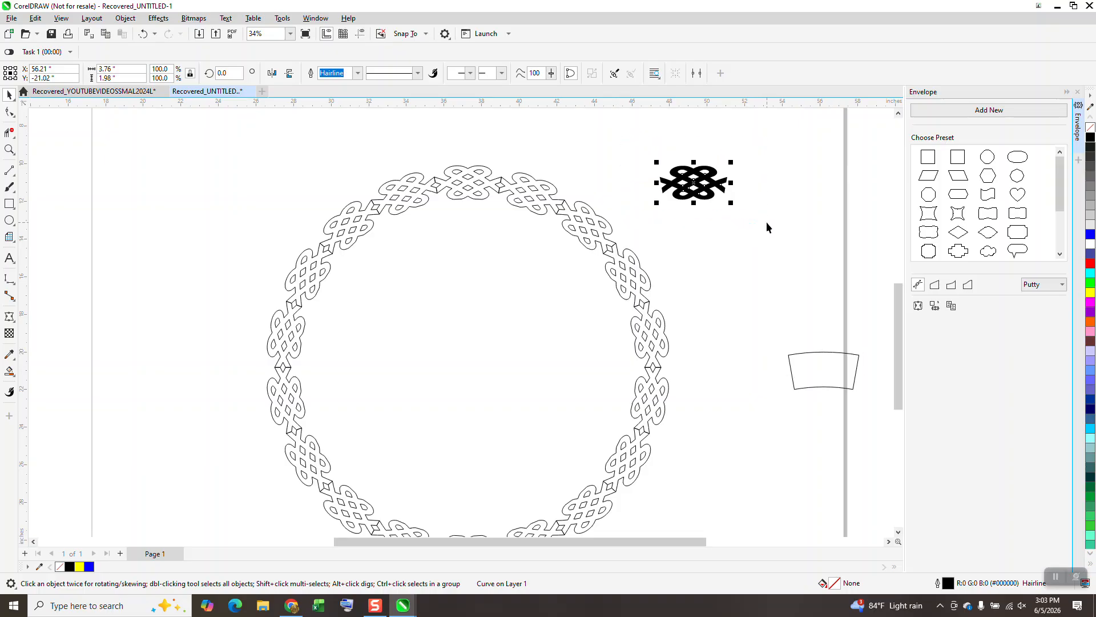
drag(720, 183, 835, 174)
scroll(629, 149, down, 1)
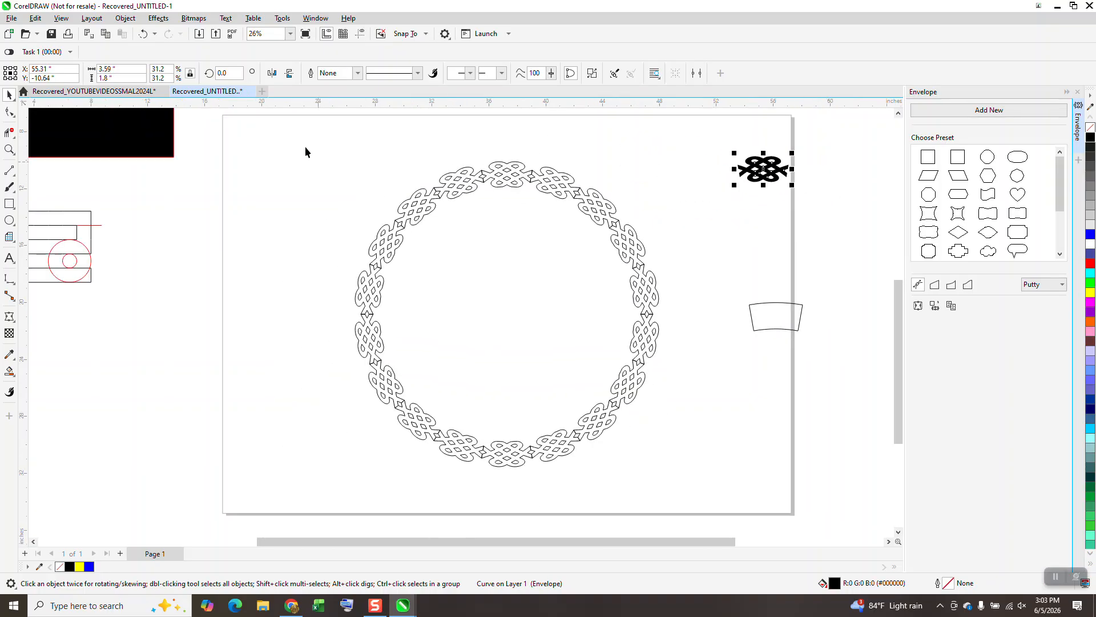
Weld all the knots of the ring into one curve and check the joints along its upper part
drag(678, 482, 702, 497)
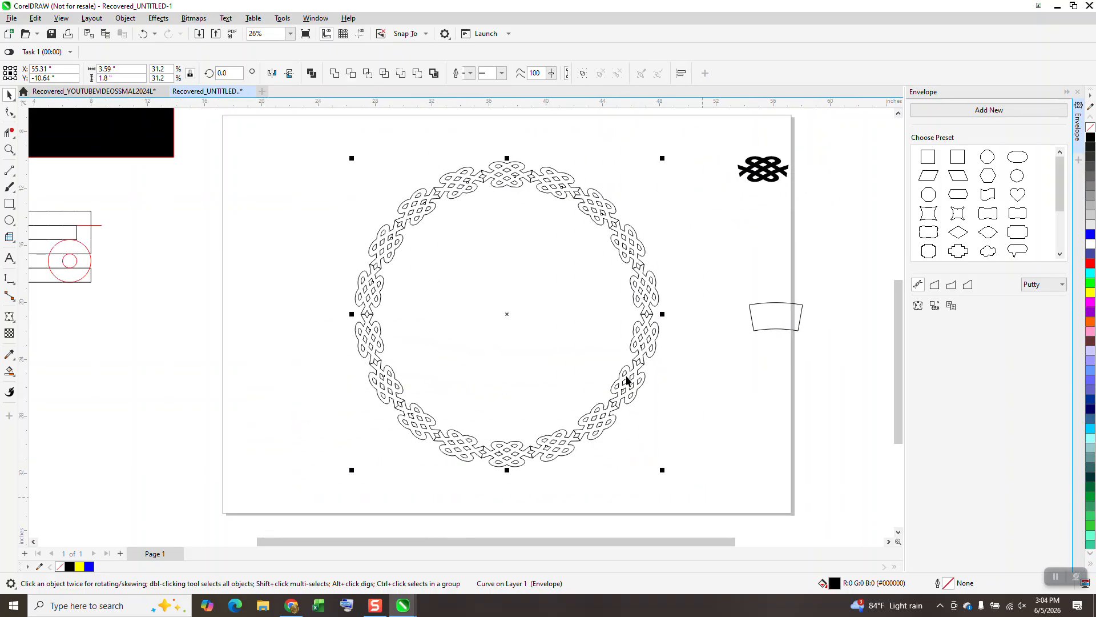
click(334, 73)
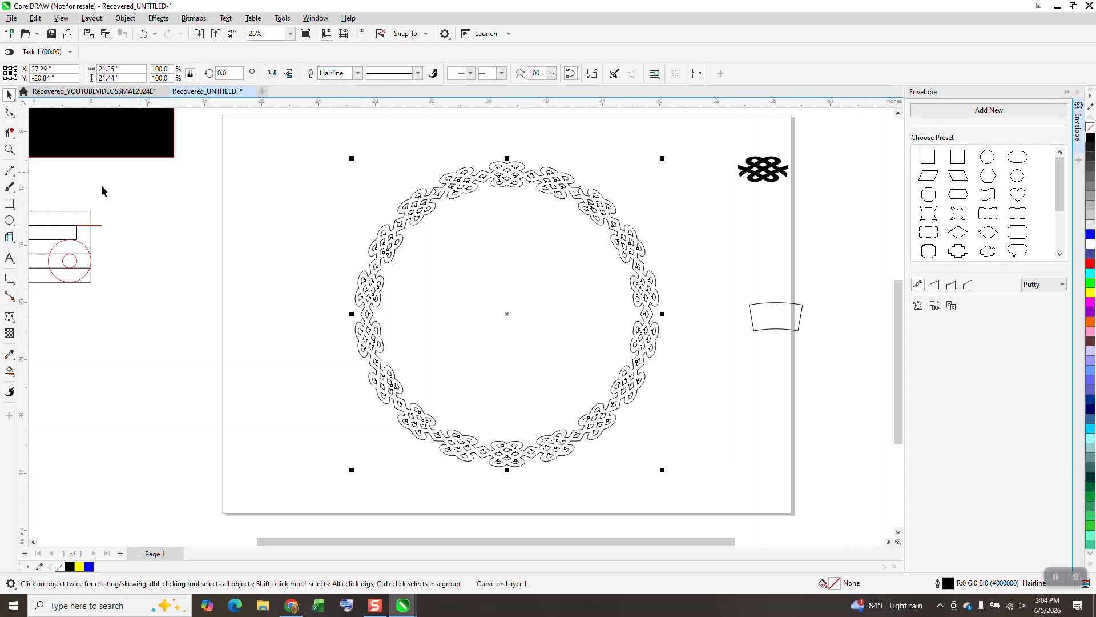
click(9, 150)
drag(457, 152, 608, 250)
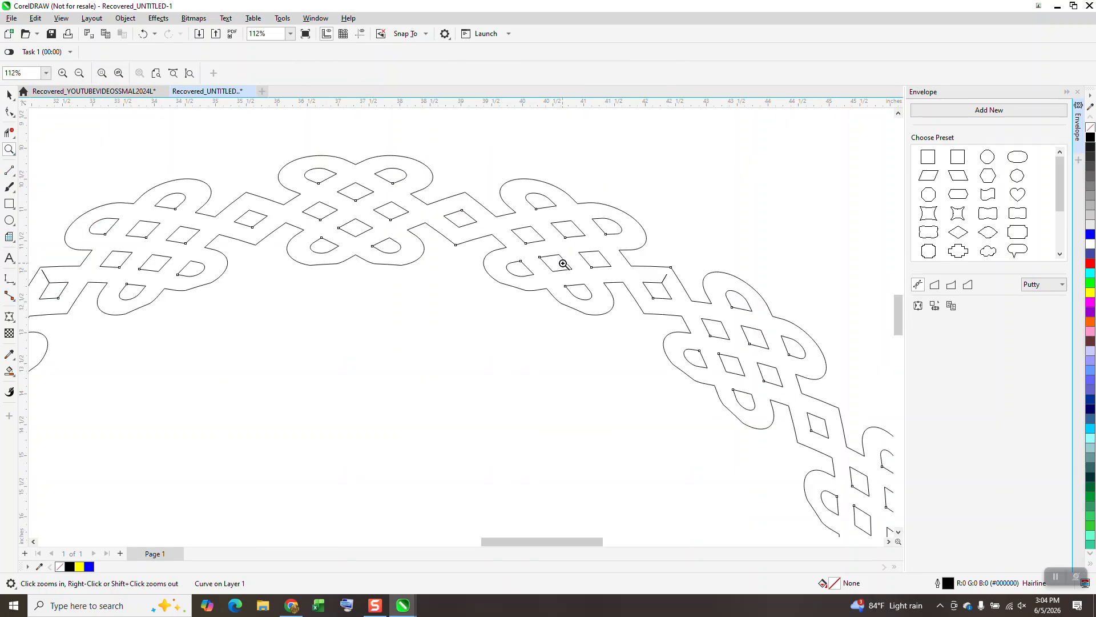
scroll(521, 307, down, 6)
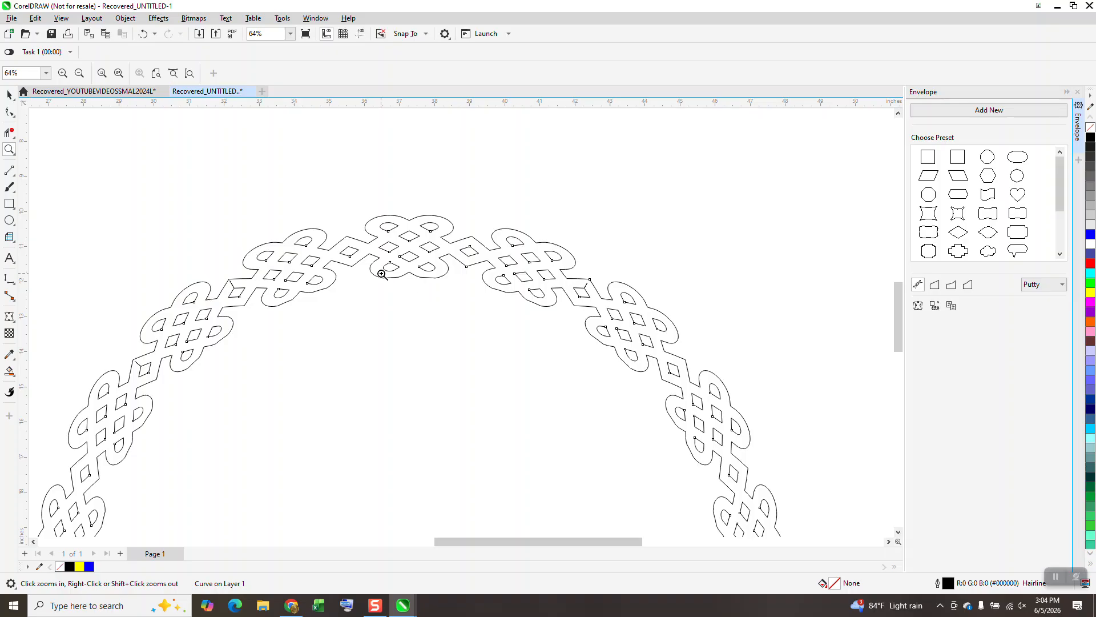
Create a yellow Smart Fill shape without outline from the bands of the welded knot ring
click(9, 371)
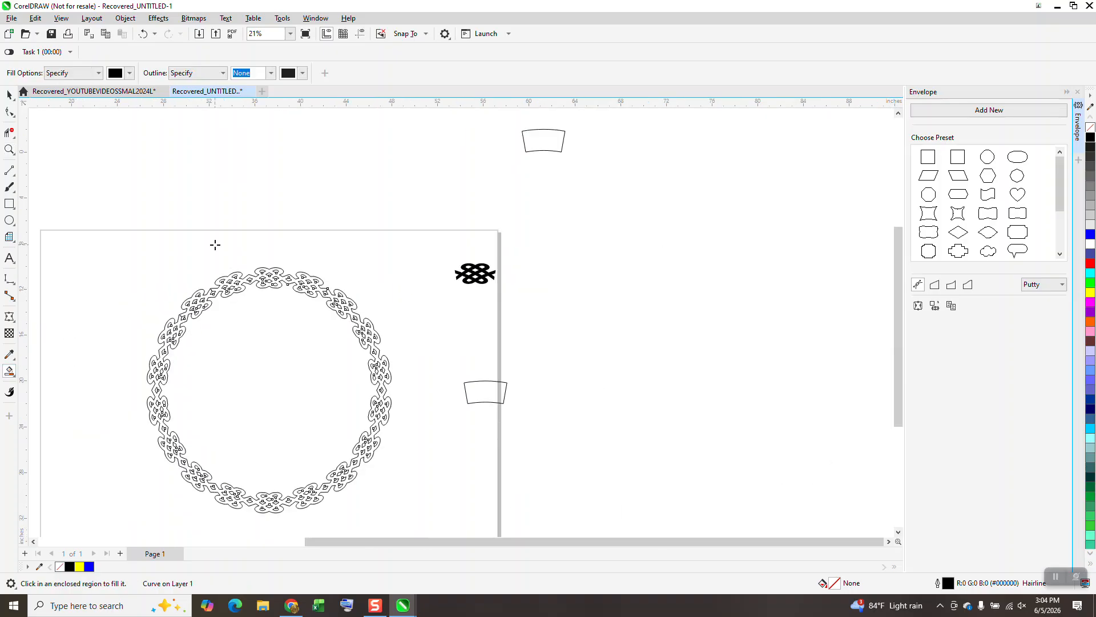
click(9, 203)
click(9, 149)
drag(233, 248, 367, 347)
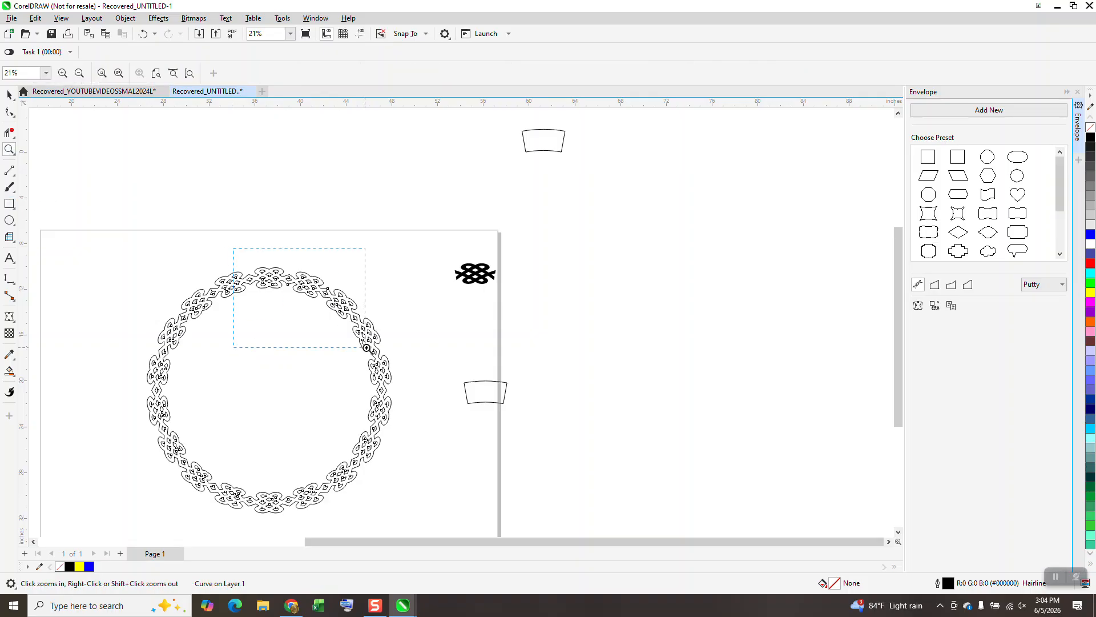
click(9, 371)
click(130, 73)
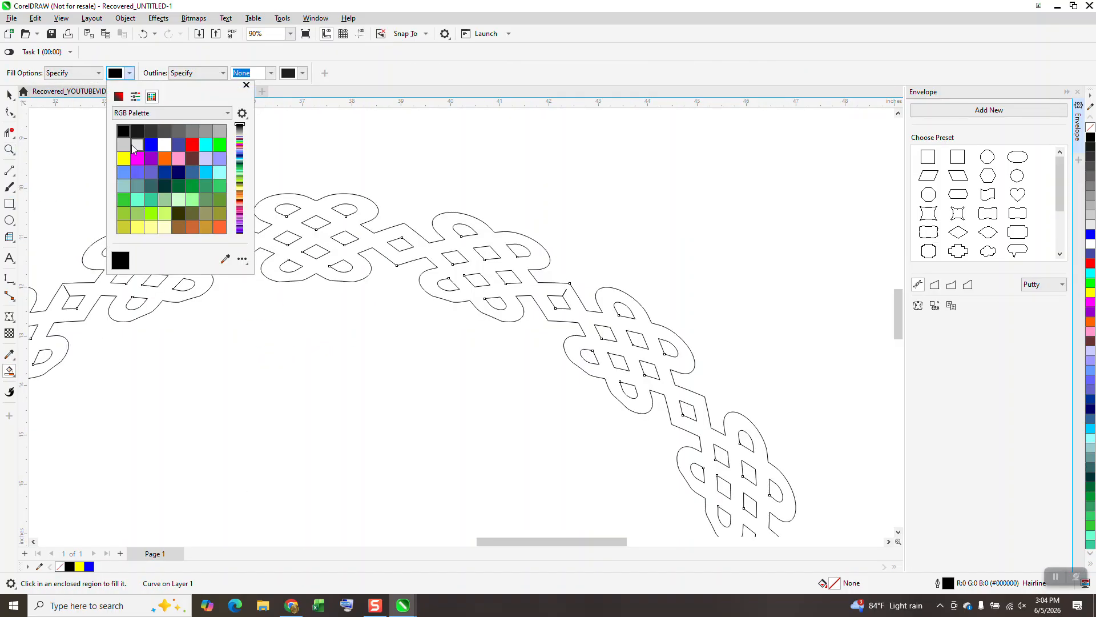
click(124, 158)
click(327, 207)
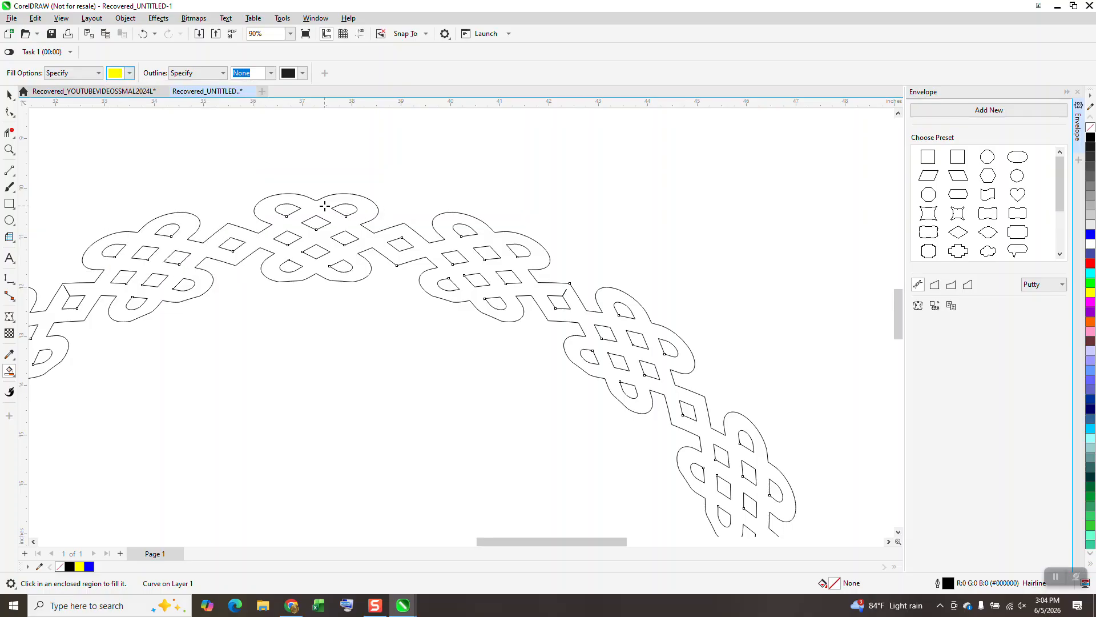
click(375, 209)
scroll(507, 190, down, 5)
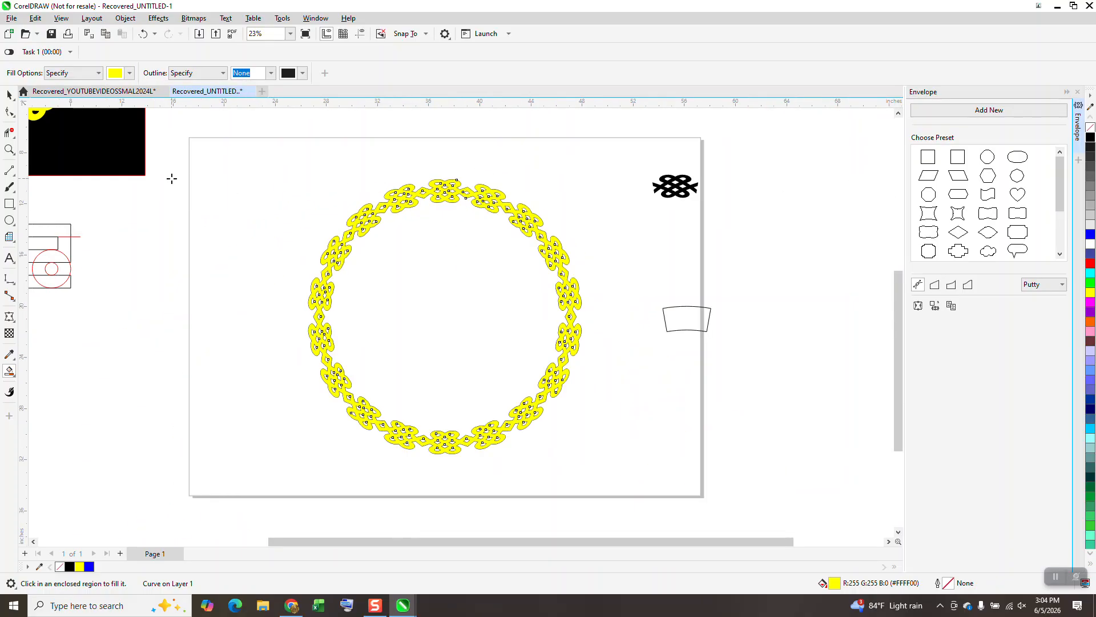
Draw a rectangle about 25.5 by 23.5 inches around the ring, fill it black and place it behind the yellow ornament
click(9, 203)
drag(289, 167, 617, 467)
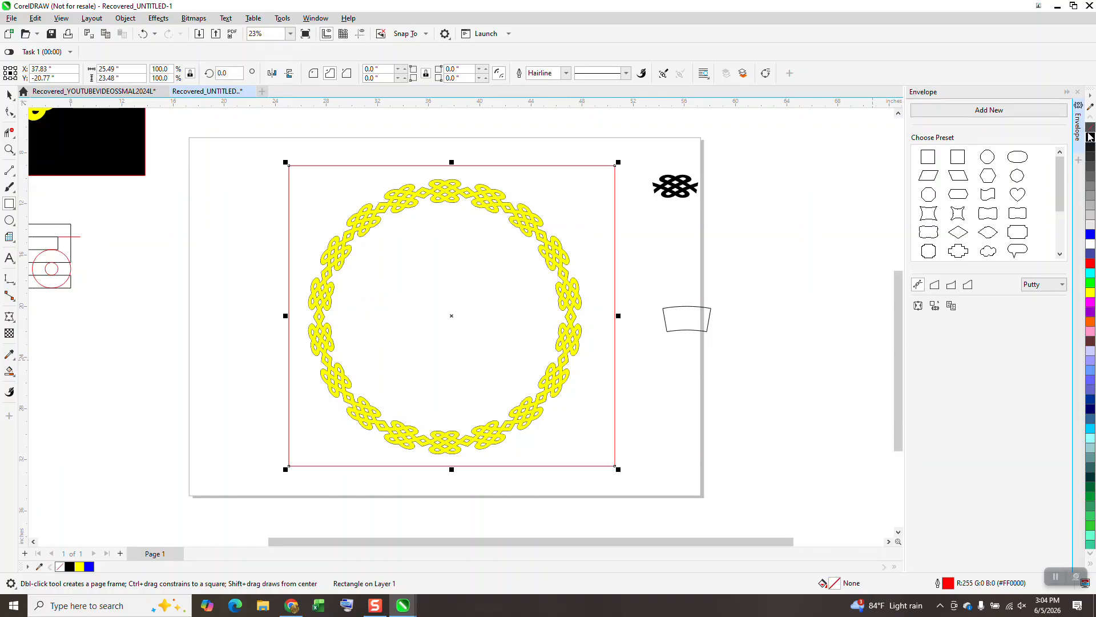
click(1090, 137)
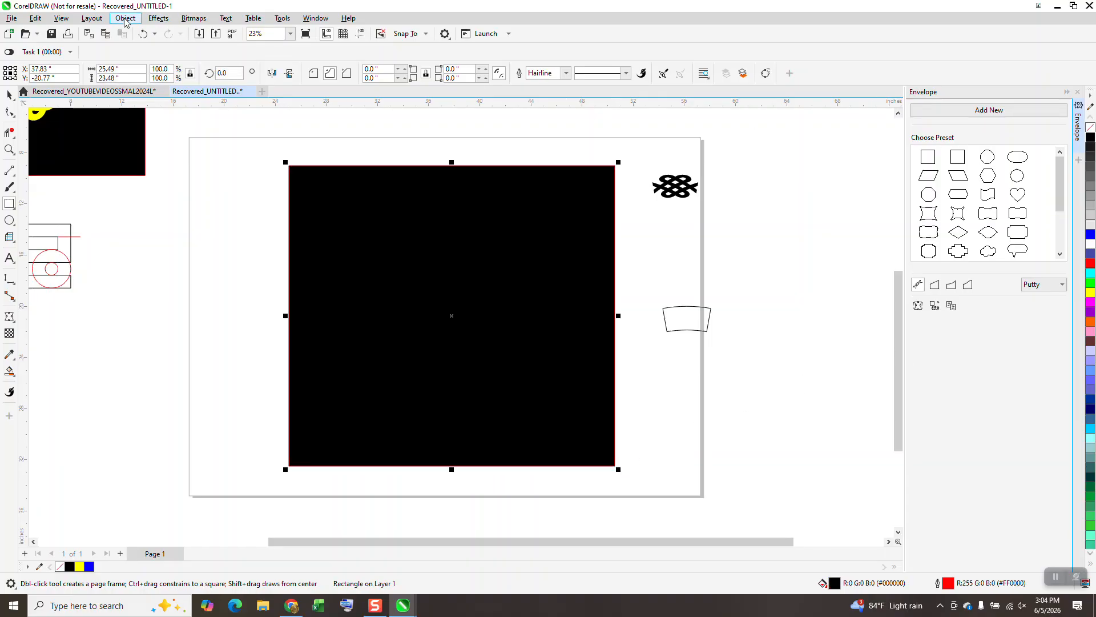
click(126, 19)
mouse_move(159, 201)
click(312, 220)
Examine the joints between the yellow knots and the overall ring against the black background
click(9, 150)
drag(480, 223, 548, 364)
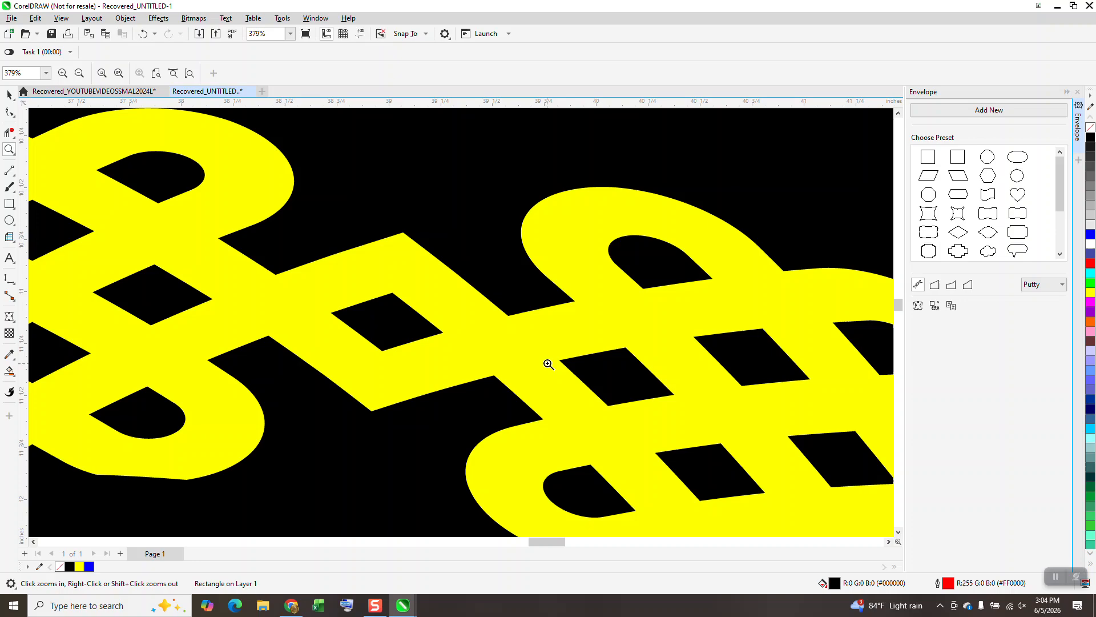
scroll(449, 299, down, 1)
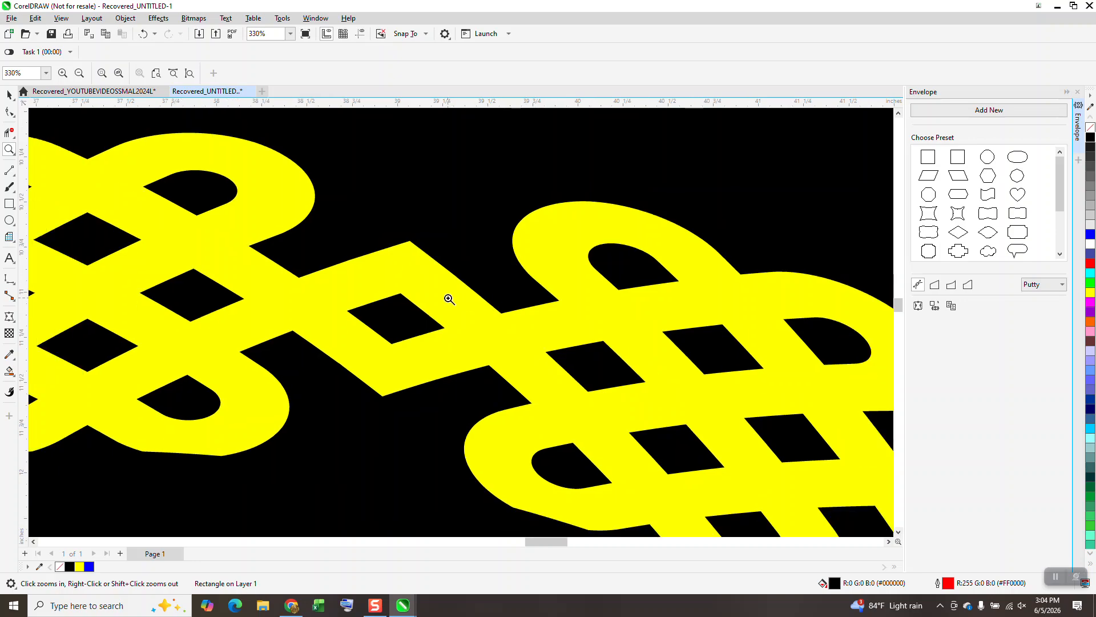
scroll(289, 286, down, 6)
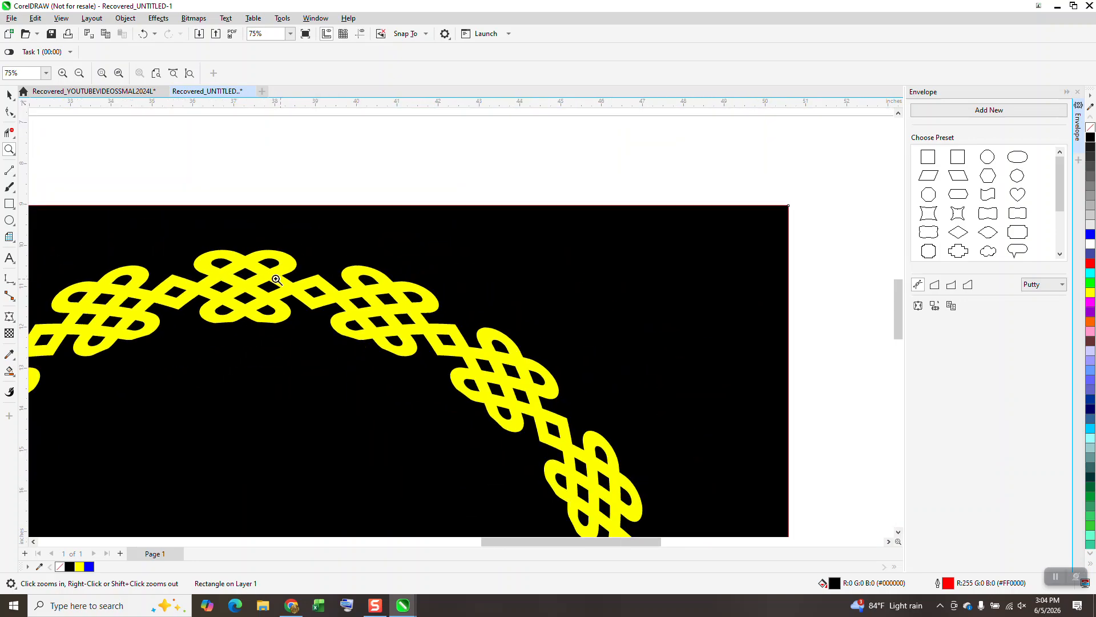
scroll(291, 273, down, 1)
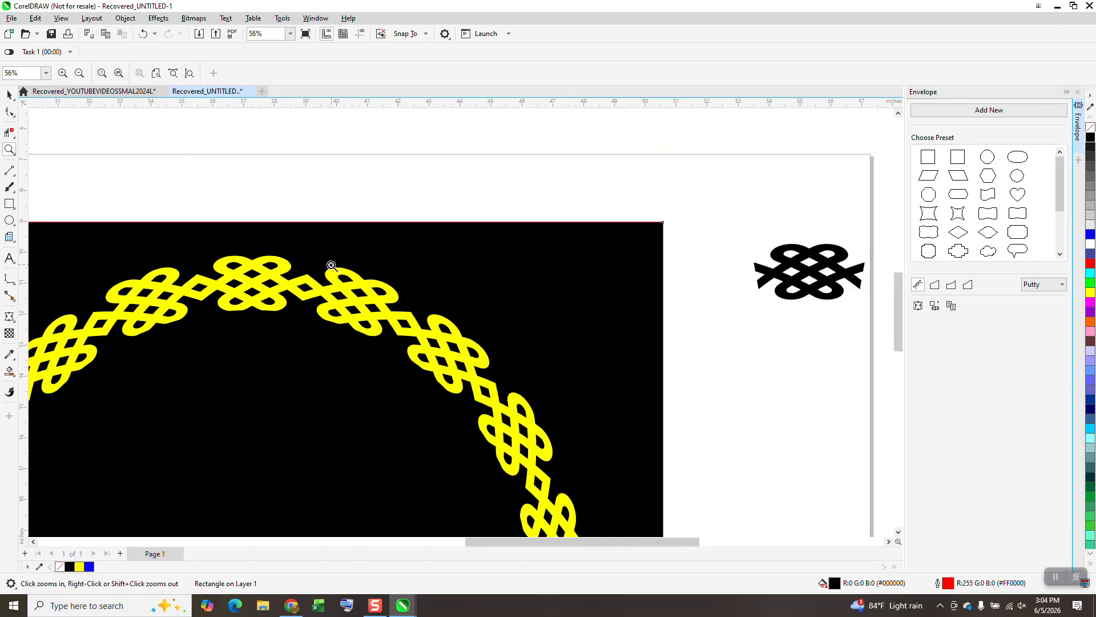
scroll(331, 266, down, 1)
scroll(640, 288, down, 2)
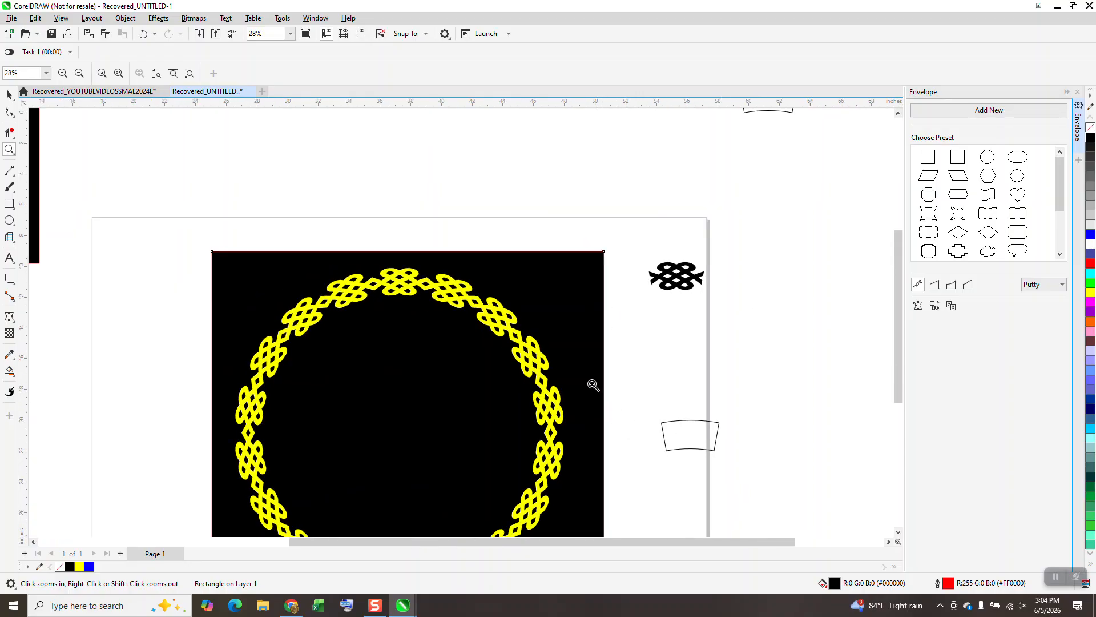
Review the finished yellow knot ring as a whole and inspect the knots along its upper-right arc up close
scroll(571, 313, down, 1)
scroll(571, 313, down, 1)
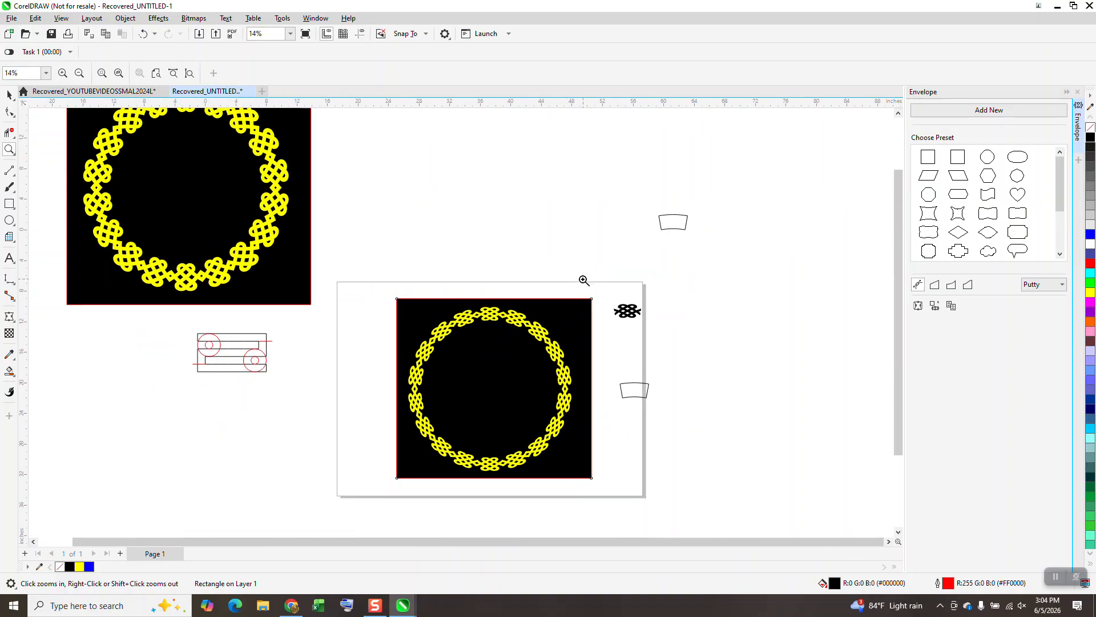
drag(417, 292, 649, 506)
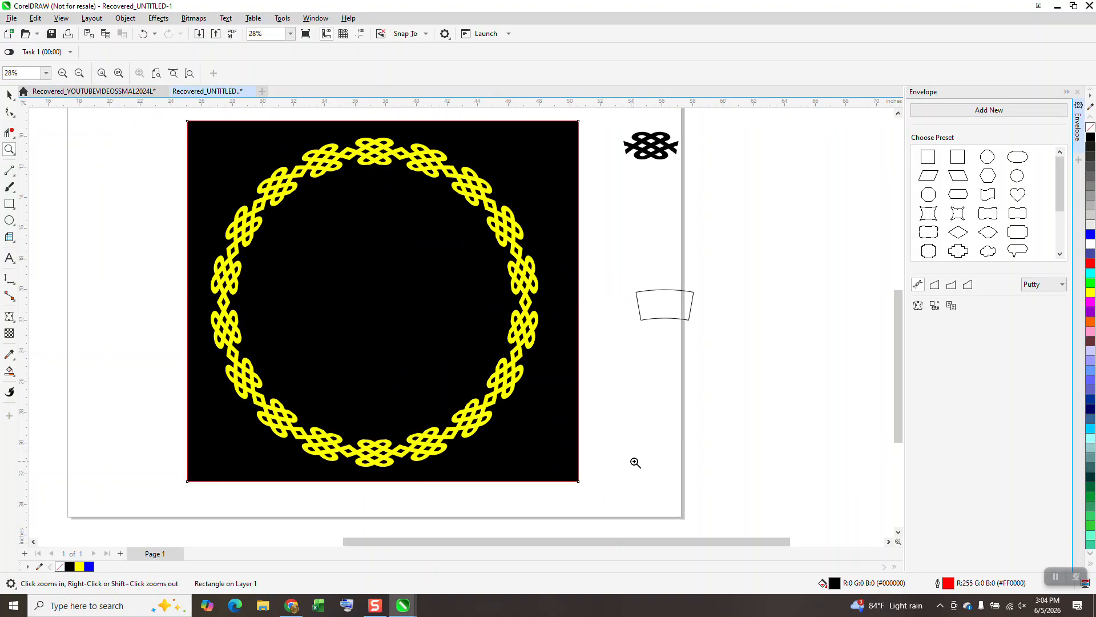
drag(439, 143, 584, 261)
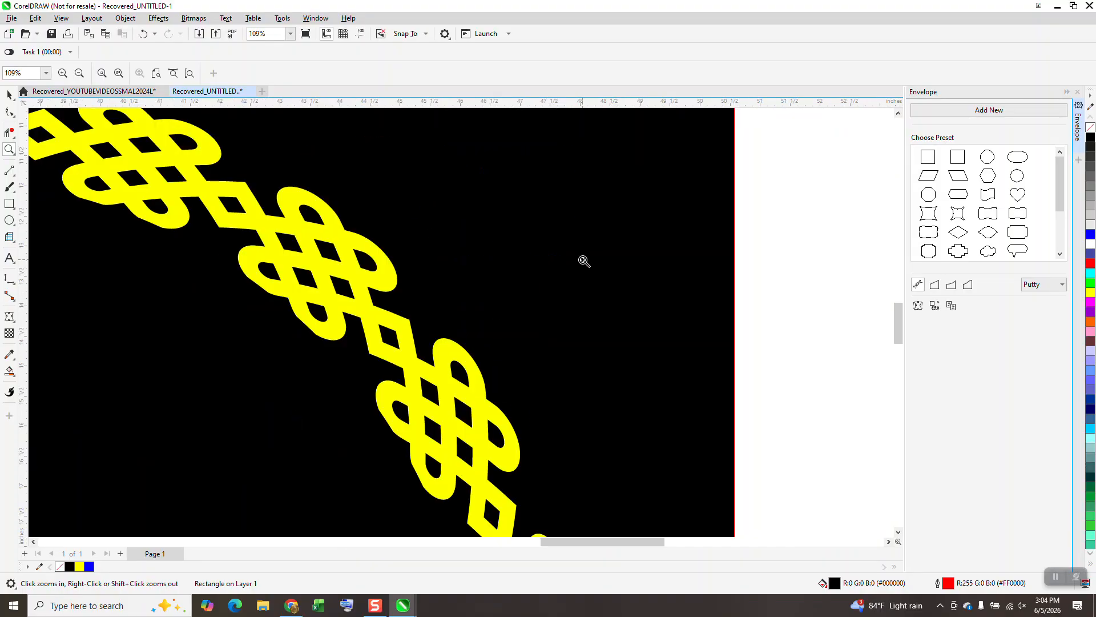
scroll(584, 261, down, 1)
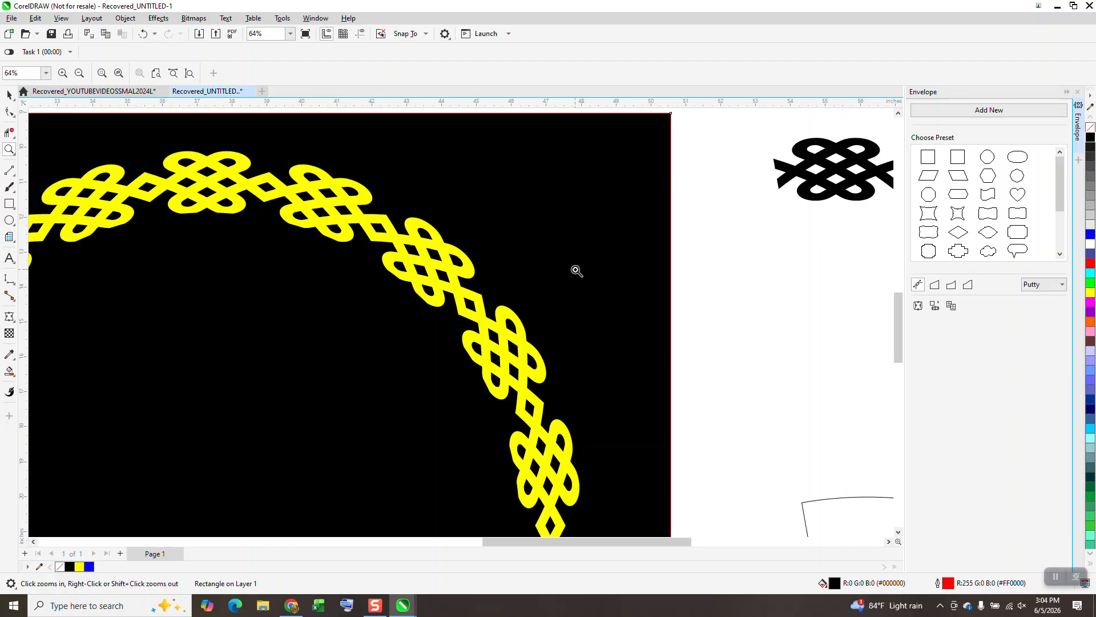
scroll(569, 275, down, 2)
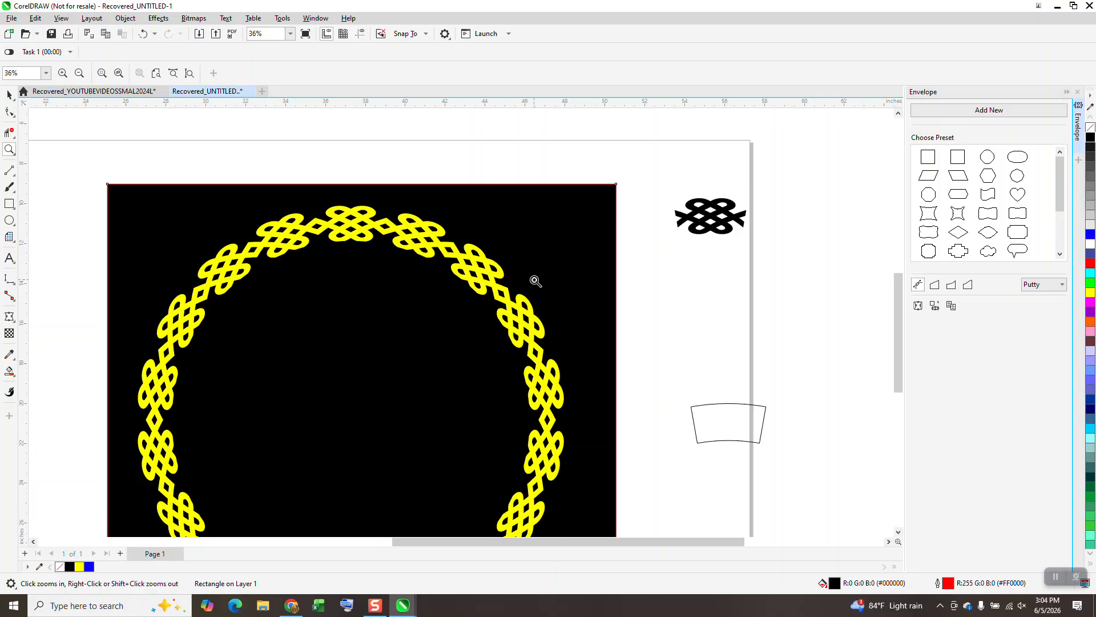
scroll(531, 279, down, 1)
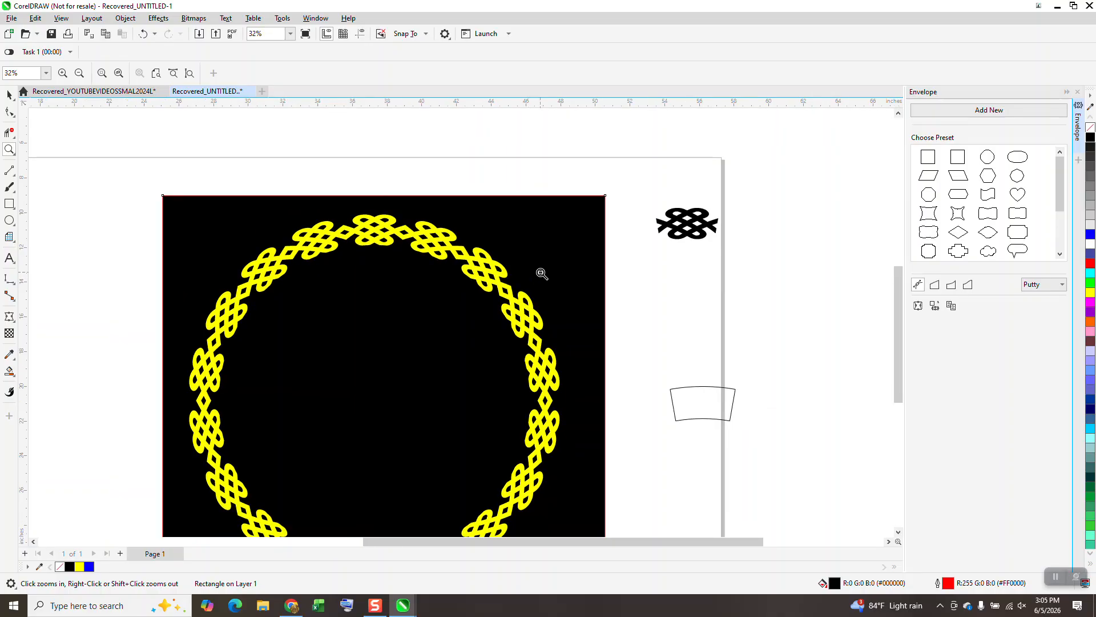